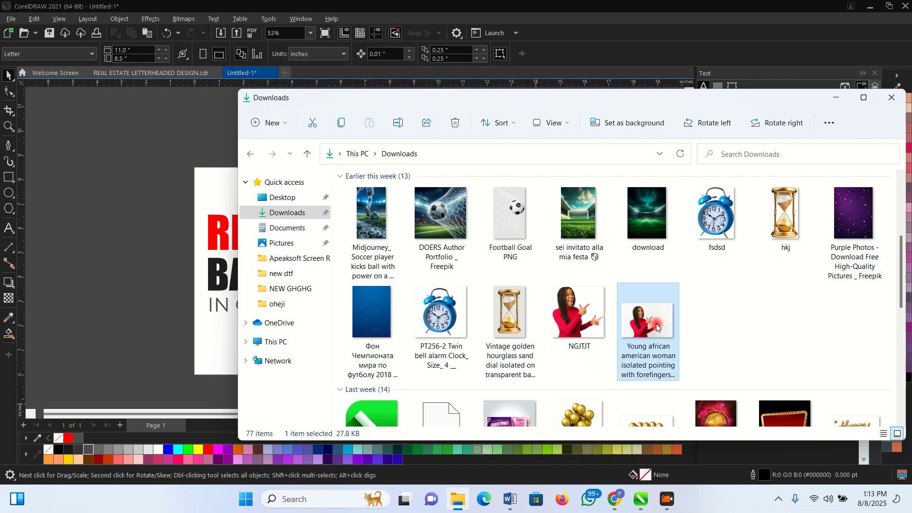
Copy the image of the young woman pointing with her forefingers from the Downloads folder and return to the CorelDRAW document
{"action": "left_click", "coordinate": [696, 311]}
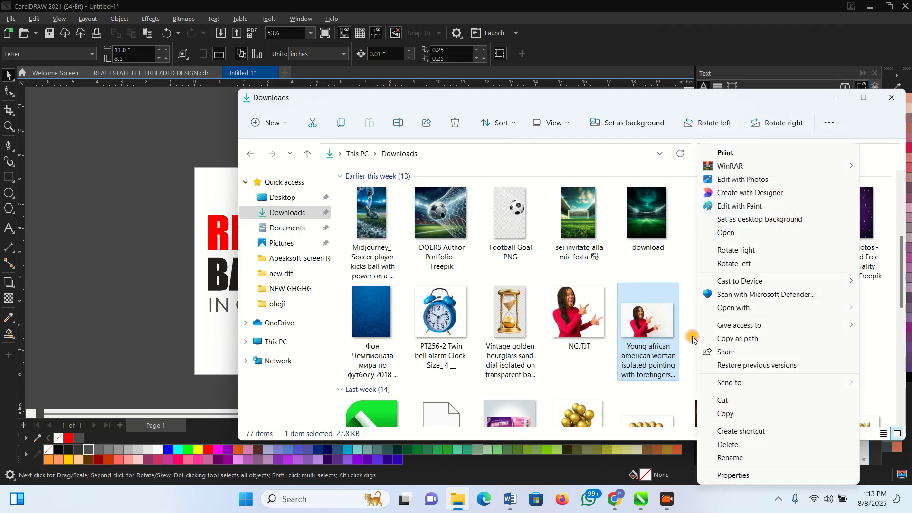
{"action": "left_click", "coordinate": [725, 413]}
{"action": "left_click", "coordinate": [167, 202]}
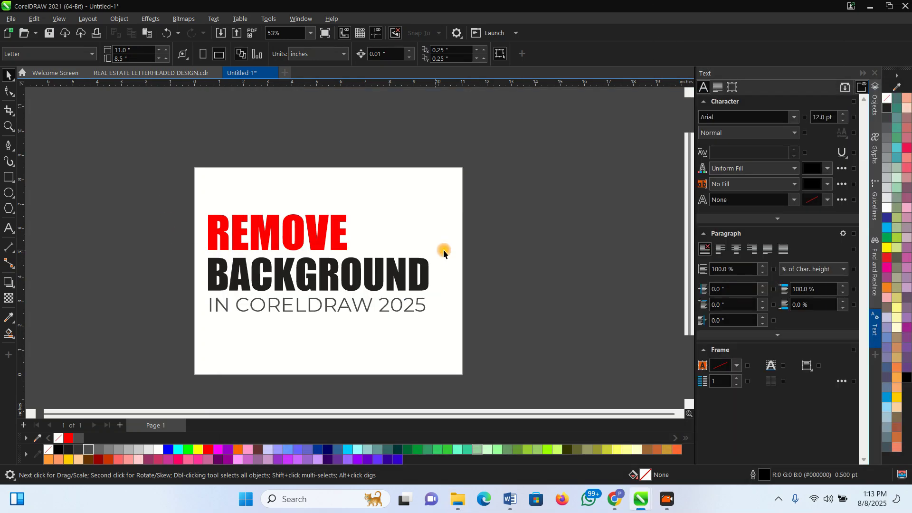
Paste the copied photo and place it on the empty canvas to the right of the page
{"action": "scroll", "coordinate": [132, 230], "scroll_direction": "down", "scroll_amount": 3}
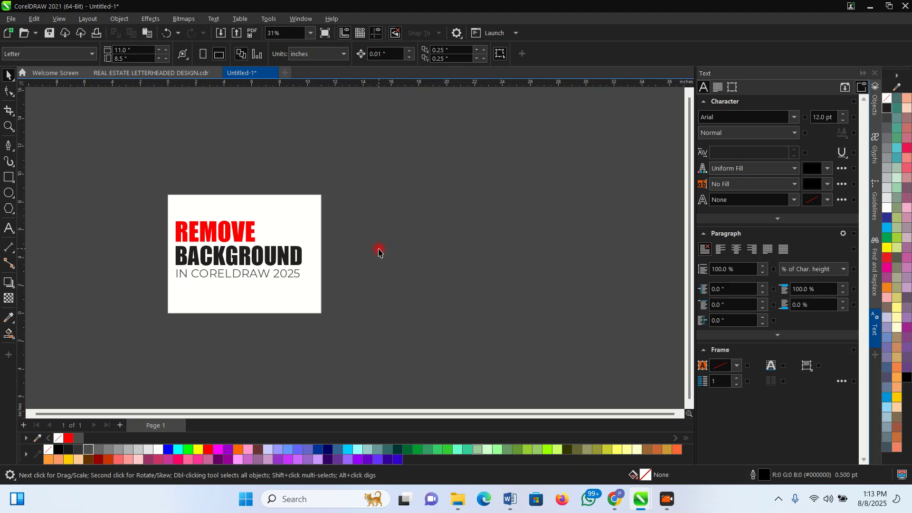
{"action": "key", "text": "ctrl+v"}
{"action": "mouse_move", "coordinate": [260, 256]}
{"action": "left_mouse_down"}
{"action": "mouse_move", "coordinate": [443, 255]}
{"action": "mouse_move", "coordinate": [401, 251]}
{"action": "left_mouse_up"}
{"action": "key", "text": "F2"}
{"action": "left_click_drag", "start_coordinate": [295, 193], "coordinate": [509, 335]}
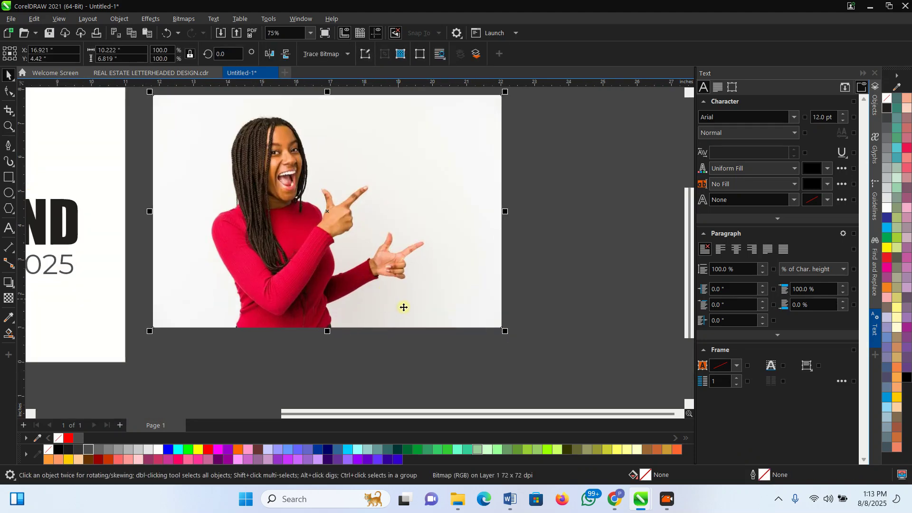
{"action": "scroll", "coordinate": [252, 198], "scroll_direction": "down", "scroll_amount": 1}
{"action": "scroll", "coordinate": [315, 212], "scroll_direction": "up", "scroll_amount": 2}
{"action": "scroll", "coordinate": [316, 213], "scroll_direction": "down", "scroll_amount": 1}
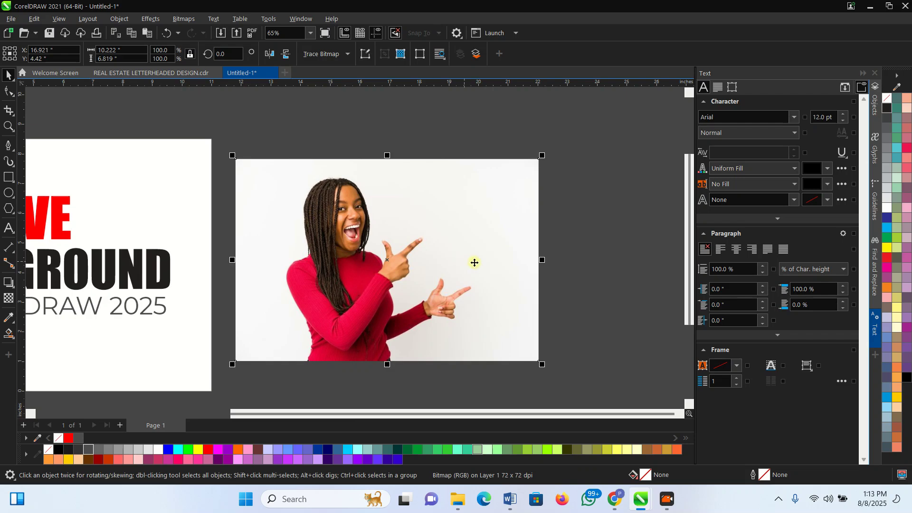
{"action": "scroll", "coordinate": [321, 324], "scroll_direction": "up", "scroll_amount": 1}
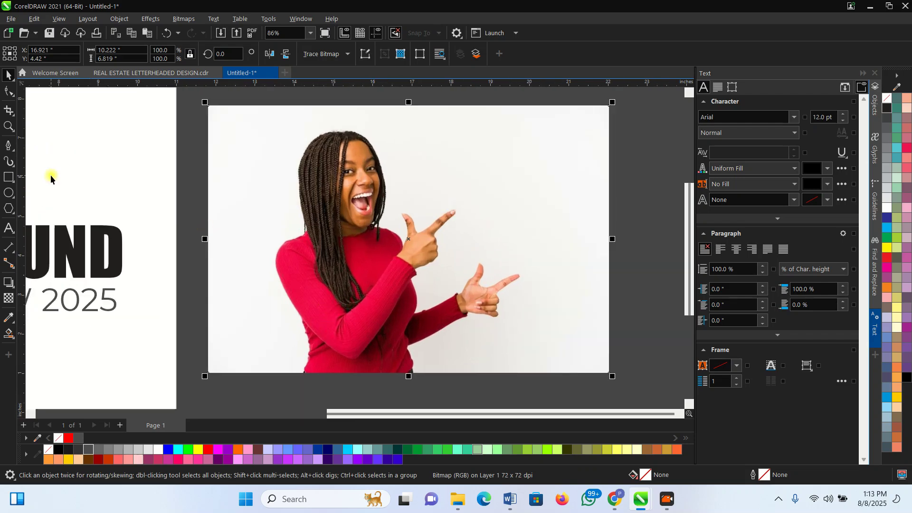
Start a B-Spline outline at the photo's lower edge, where the left side of the red sweater begins
{"action": "left_click", "coordinate": [12, 152]}
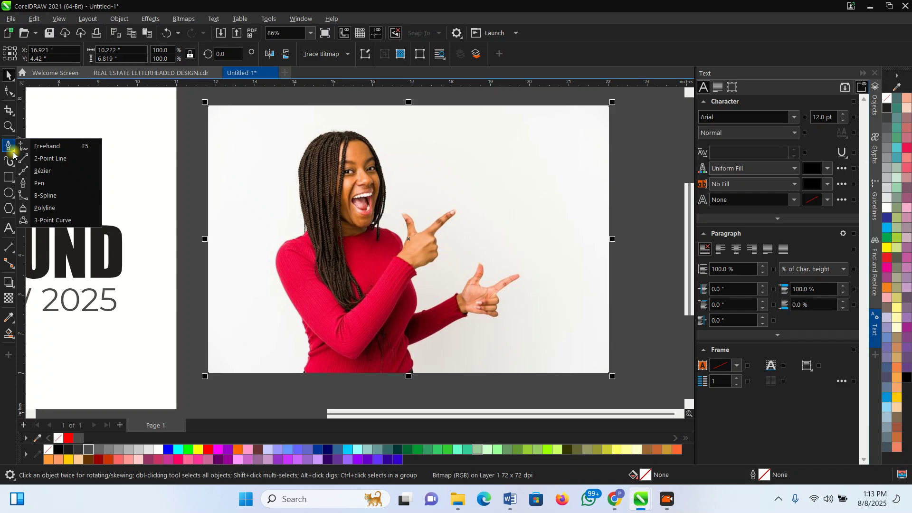
{"action": "left_click", "coordinate": [45, 198]}
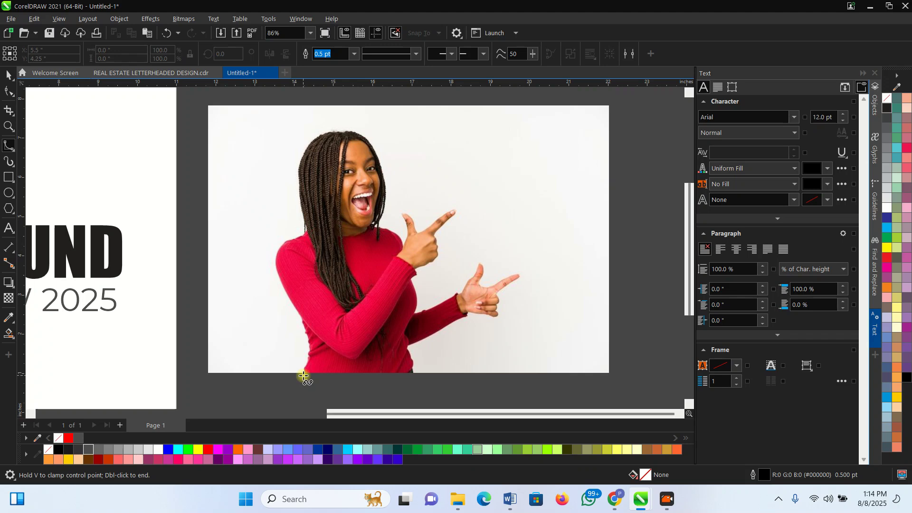
{"action": "scroll", "coordinate": [304, 376], "scroll_direction": "up", "scroll_amount": 6}
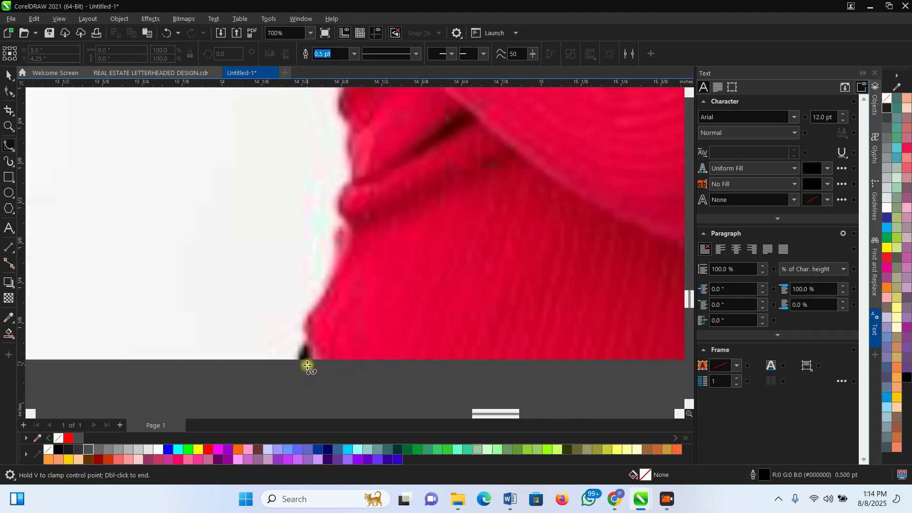
{"action": "scroll", "coordinate": [304, 361], "scroll_direction": "up", "scroll_amount": 2}
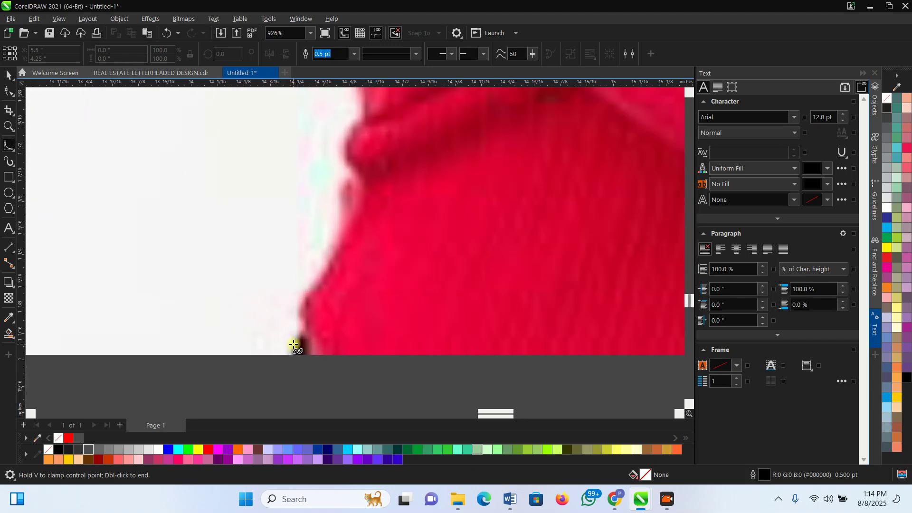
{"action": "scroll", "coordinate": [295, 372], "scroll_direction": "down", "scroll_amount": 1}
{"action": "scroll", "coordinate": [299, 361], "scroll_direction": "up", "scroll_amount": 1}
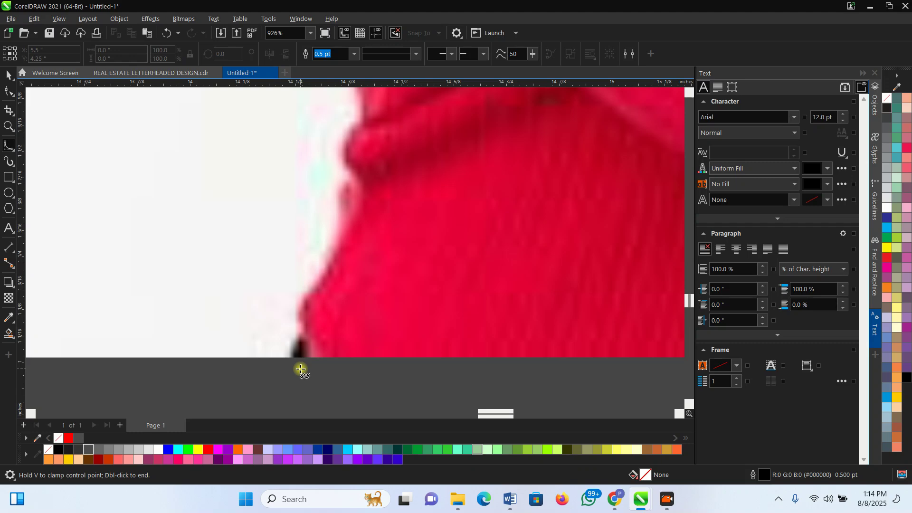
{"action": "scroll", "coordinate": [300, 370], "scroll_direction": "down", "scroll_amount": 3}
{"action": "scroll", "coordinate": [297, 372], "scroll_direction": "up", "scroll_amount": 2}
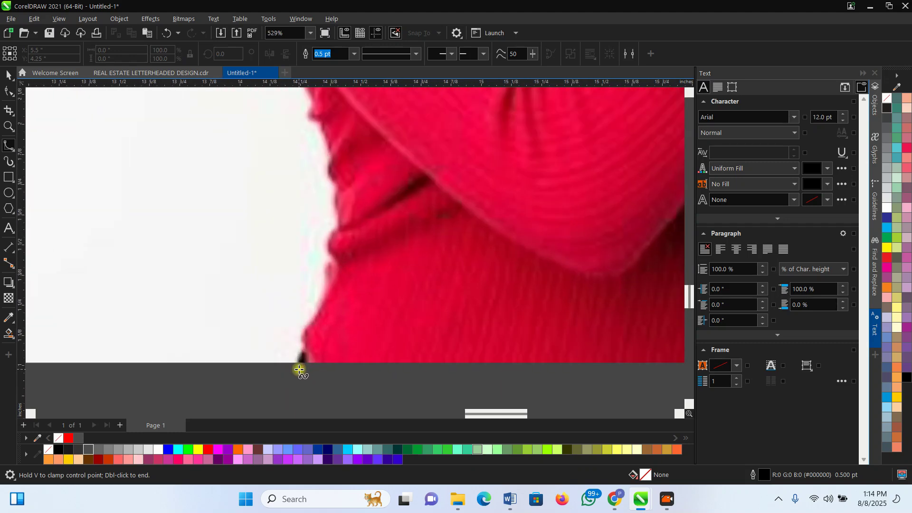
{"action": "scroll", "coordinate": [299, 370], "scroll_direction": "up", "scroll_amount": 3}
{"action": "left_click", "coordinate": [306, 362]}
{"action": "left_click", "coordinate": [308, 313]}
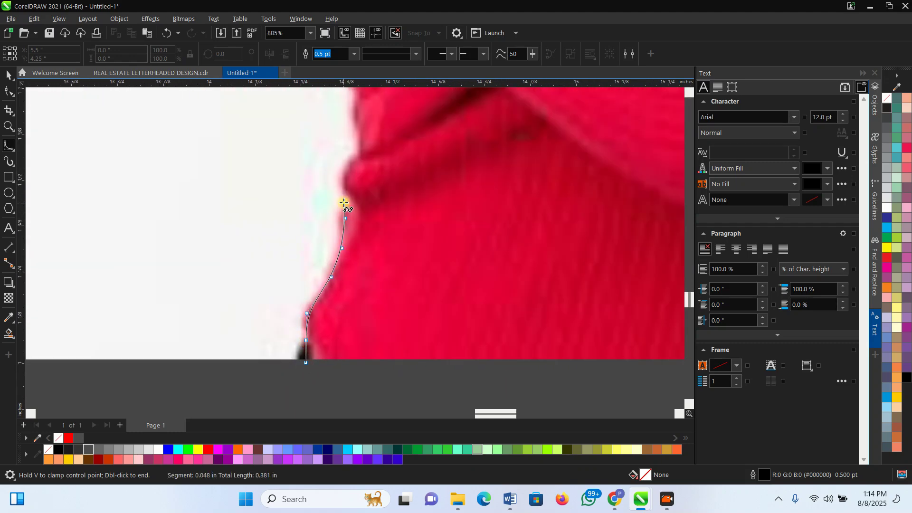
Continue the B-Spline outline up the sweater's left side, following the folds at the waist to the sleeve
{"action": "left_click", "coordinate": [357, 123]}
{"action": "scroll", "coordinate": [357, 124], "scroll_direction": "up", "scroll_amount": 3}
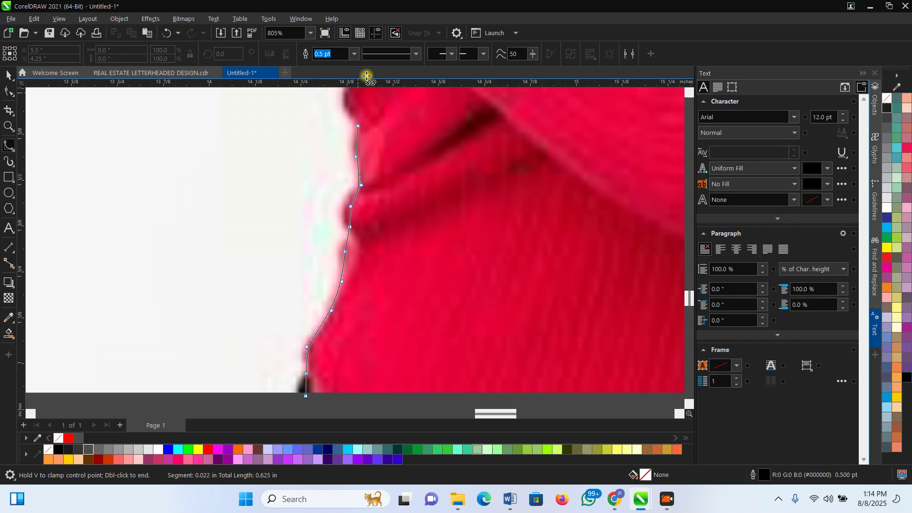
{"action": "left_click", "coordinate": [355, 153]}
{"action": "left_click", "coordinate": [345, 136]}
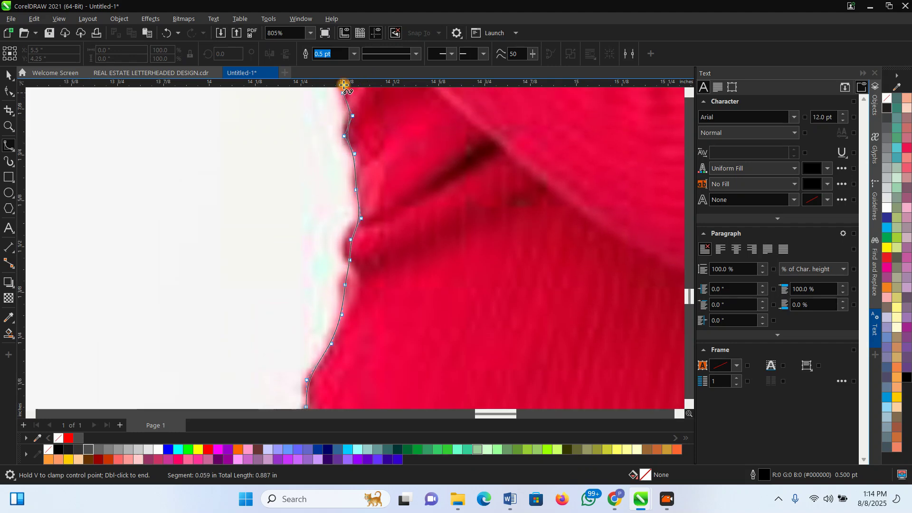
{"action": "scroll", "coordinate": [344, 84], "scroll_direction": "up", "scroll_amount": 3}
{"action": "left_click", "coordinate": [339, 144]}
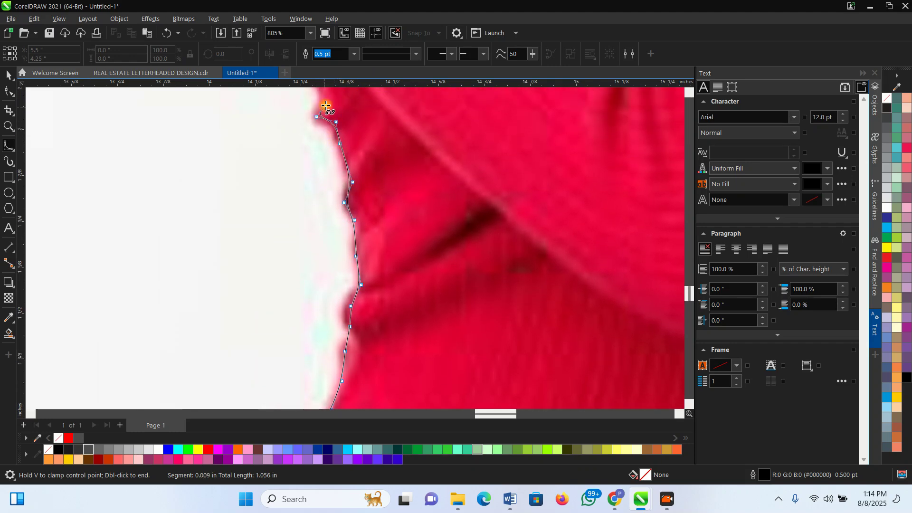
{"action": "scroll", "coordinate": [326, 105], "scroll_direction": "up", "scroll_amount": 4}
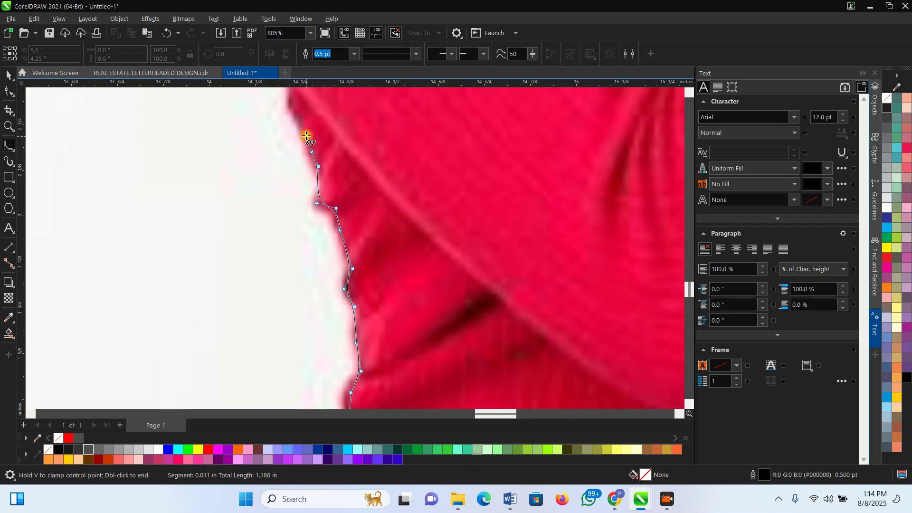
{"action": "left_click", "coordinate": [291, 110]}
{"action": "scroll", "coordinate": [284, 124], "scroll_direction": "up", "scroll_amount": 4}
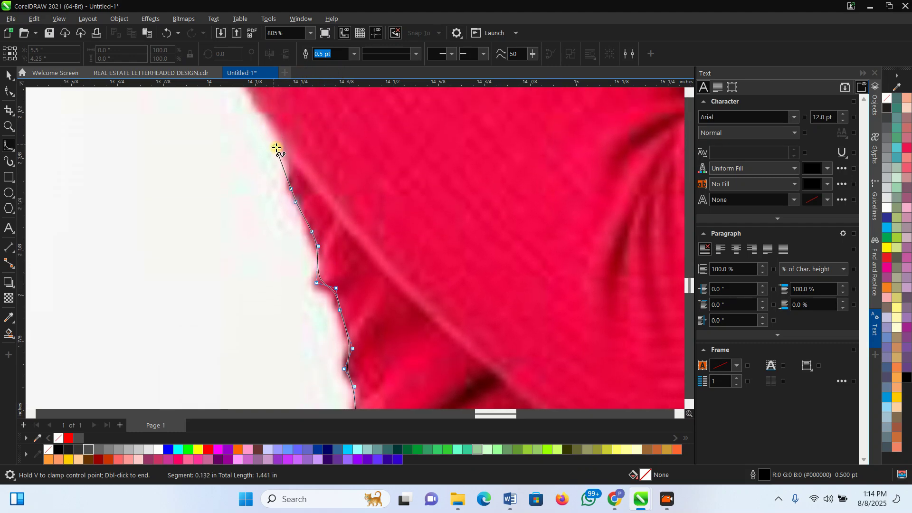
Trace the outer edge of the red sleeve from the elbow along the upper arm with B-Spline points
{"action": "left_click", "coordinate": [276, 122]}
{"action": "scroll", "coordinate": [247, 92], "scroll_direction": "up", "scroll_amount": 4}
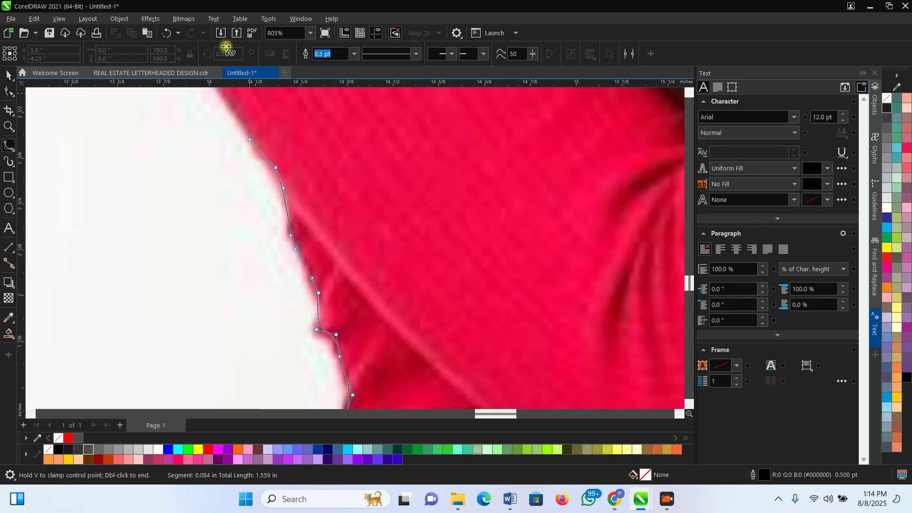
{"action": "left_click", "coordinate": [216, 120]}
{"action": "left_click", "coordinate": [178, 95]}
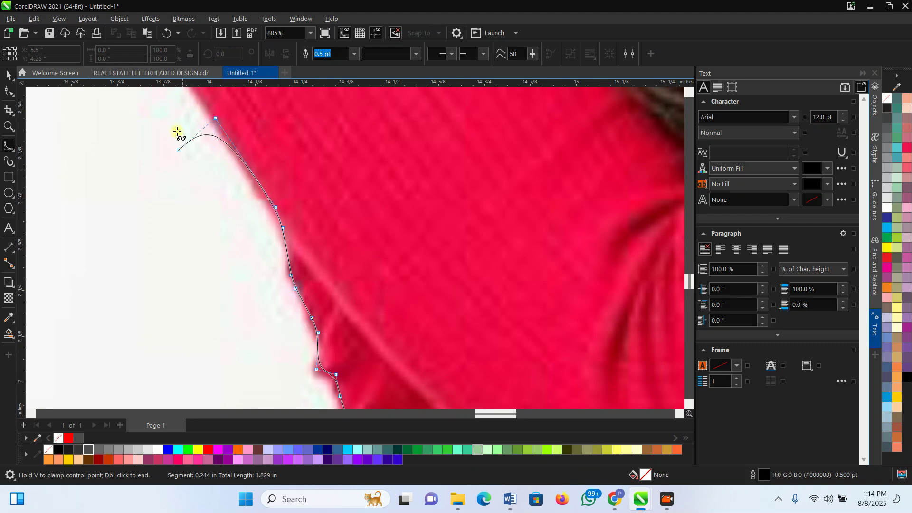
{"action": "scroll", "coordinate": [176, 119], "scroll_direction": "up", "scroll_amount": 4}
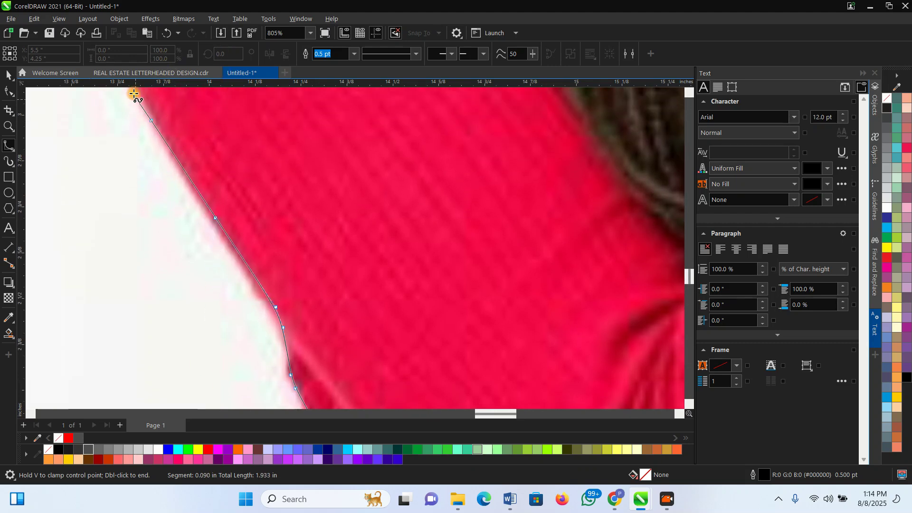
{"action": "scroll", "coordinate": [135, 94], "scroll_direction": "up", "scroll_amount": 7}
{"action": "left_click", "coordinate": [91, 153]}
{"action": "left_click", "coordinate": [80, 131]}
{"action": "left_click", "coordinate": [69, 101]}
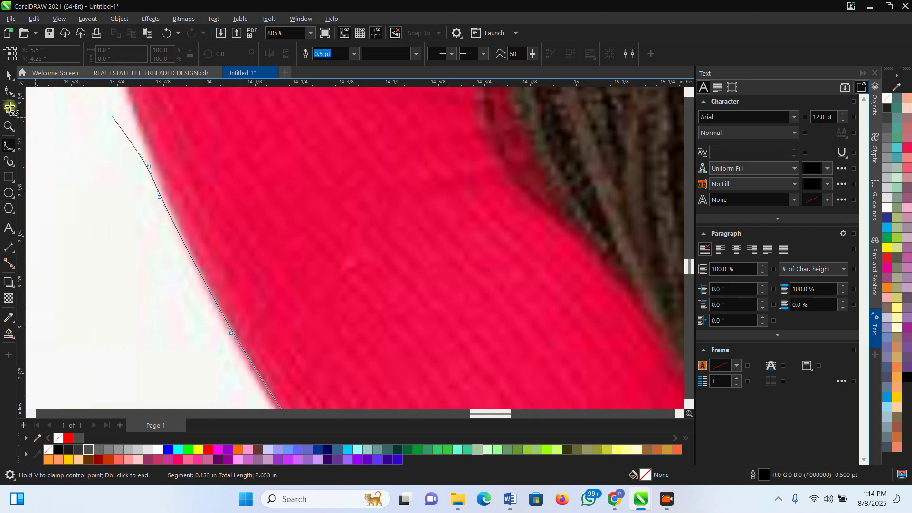
Extend the B-Spline outline around the rounded shoulder and along its upper edge toward the braids
{"action": "left_click", "coordinate": [161, 151]}
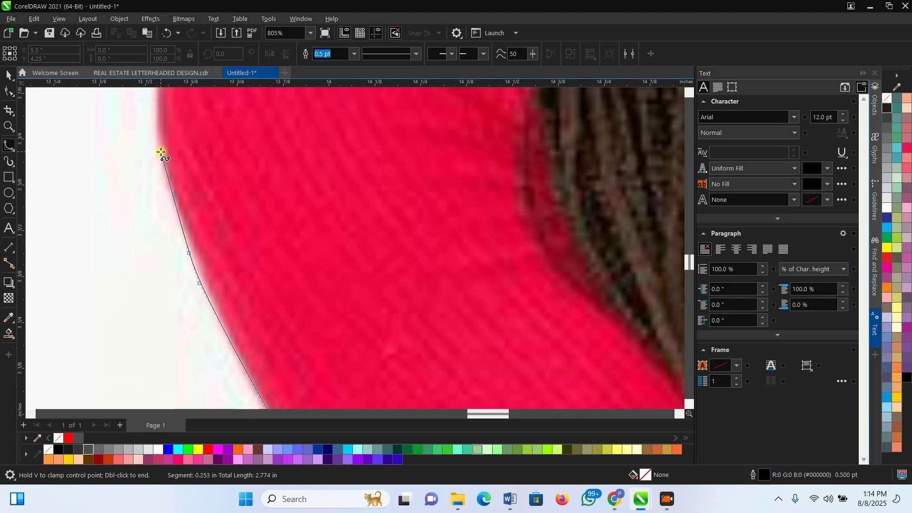
{"action": "left_click", "coordinate": [156, 101]}
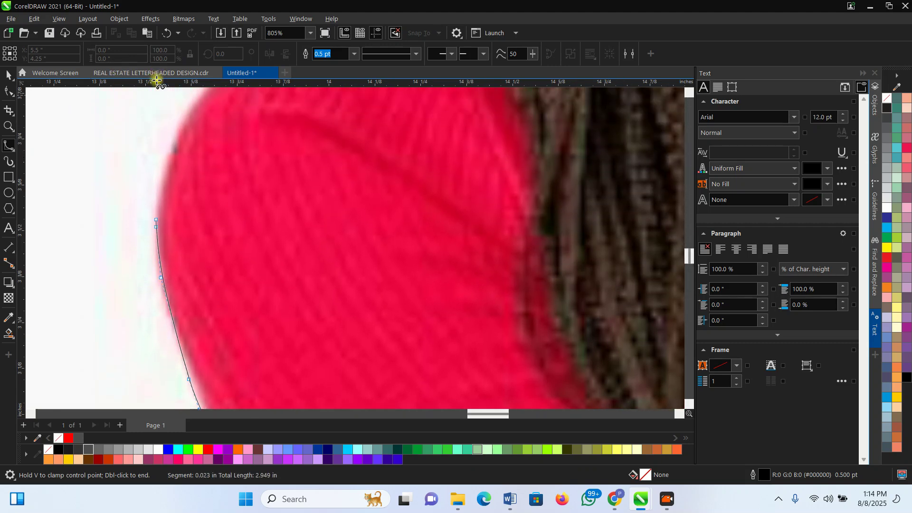
{"action": "left_click", "coordinate": [171, 166]}
{"action": "left_click", "coordinate": [180, 137]}
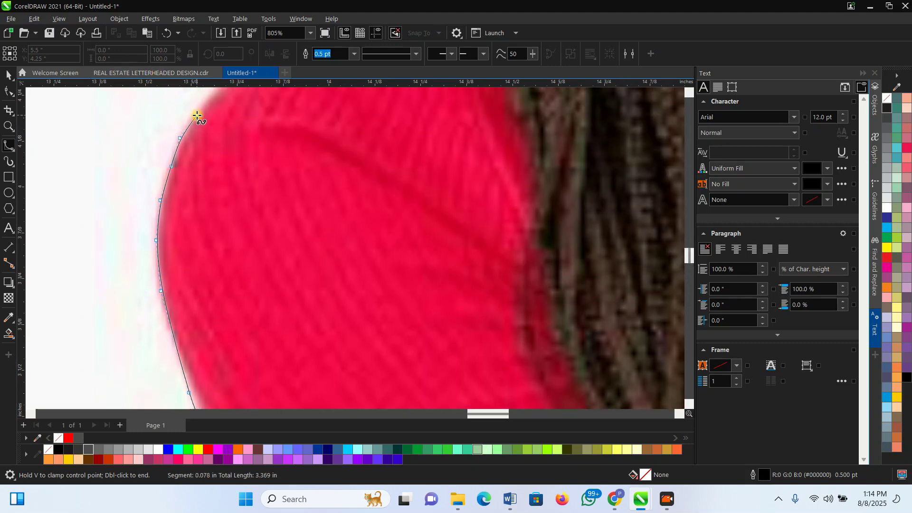
{"action": "left_click", "coordinate": [251, 154]}
{"action": "left_click", "coordinate": [283, 146]}
{"action": "left_click", "coordinate": [328, 137]}
{"action": "left_click", "coordinate": [364, 119]}
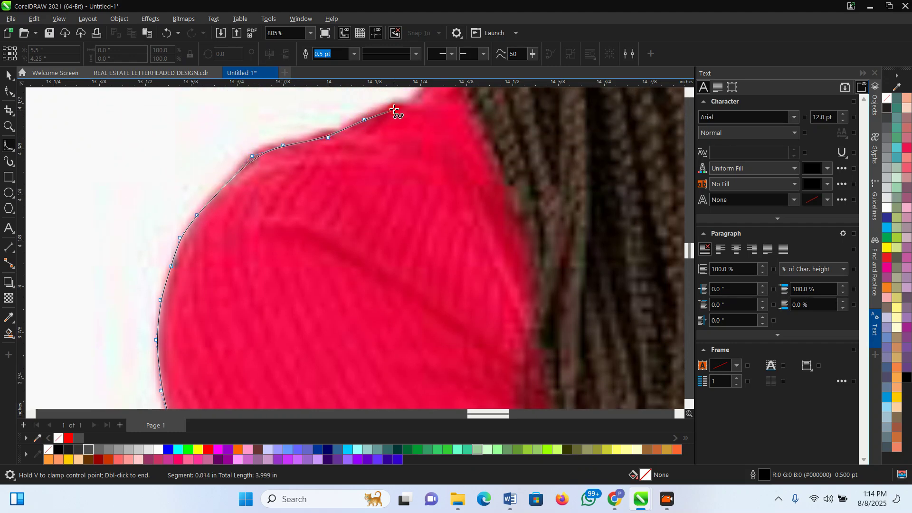
Carry the outline from the shoulder through the corner at the neck onto the outer edge of the lower braids
{"action": "left_click", "coordinate": [422, 172]}
{"action": "left_click", "coordinate": [432, 146]}
{"action": "left_click", "coordinate": [451, 135]}
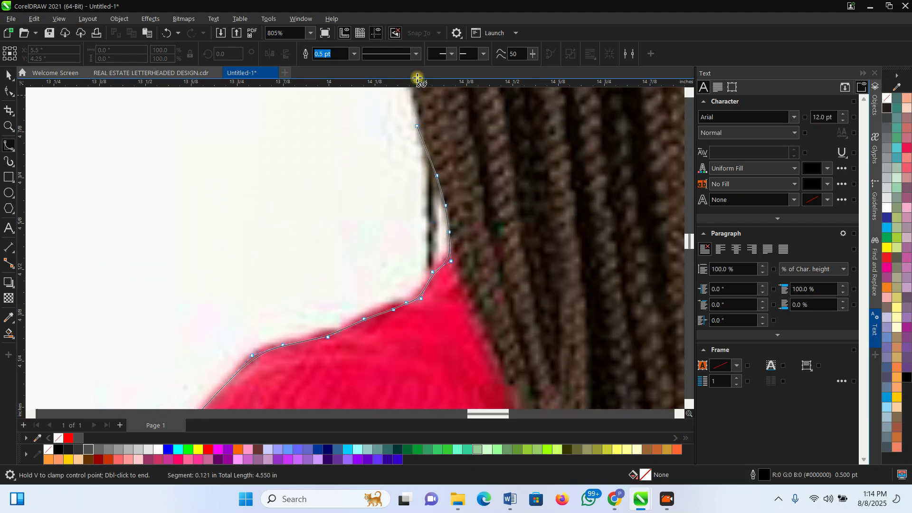
{"action": "left_click", "coordinate": [395, 147]}
{"action": "left_click", "coordinate": [397, 126]}
{"action": "left_click", "coordinate": [384, 126]}
Trace the left edge of the braids upward along the side of the head
{"action": "left_click", "coordinate": [385, 96]}
{"action": "left_click", "coordinate": [383, 102]}
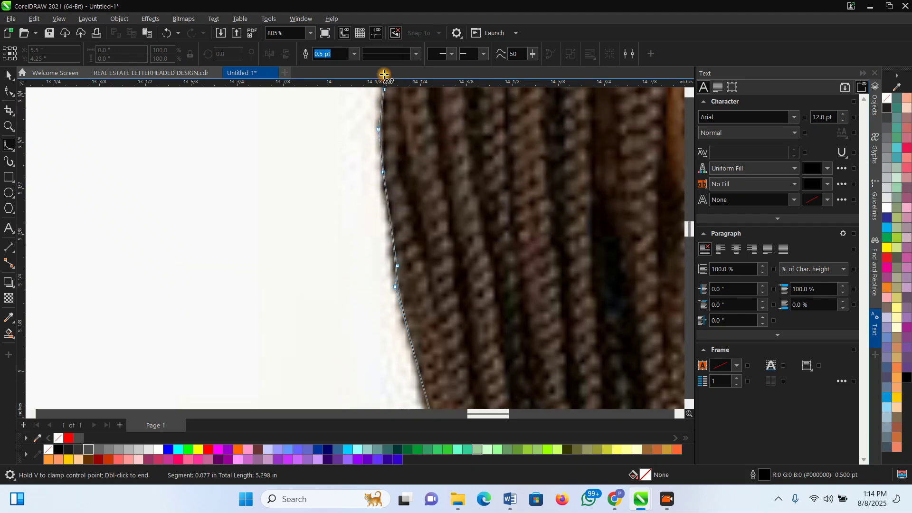
{"action": "left_click", "coordinate": [378, 90]}
{"action": "left_click", "coordinate": [375, 108]}
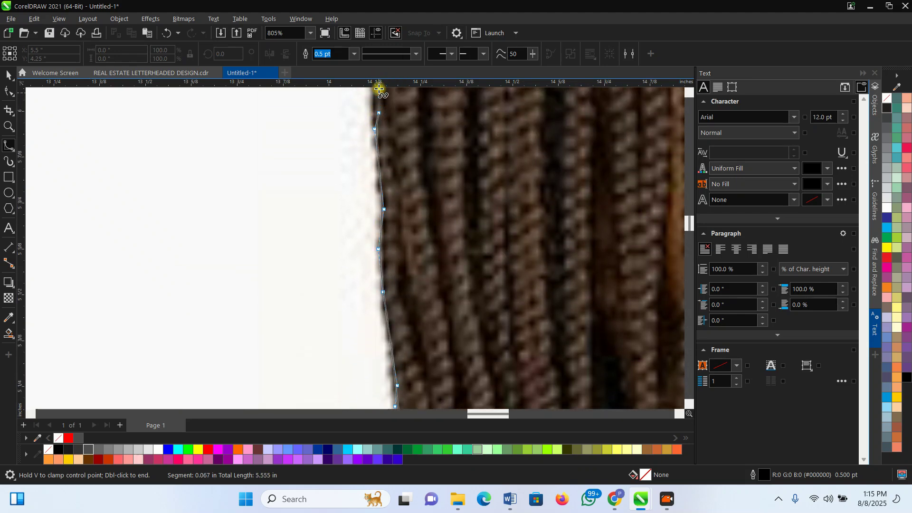
{"action": "left_click", "coordinate": [371, 98]}
{"action": "left_click", "coordinate": [375, 108]}
{"action": "left_click", "coordinate": [385, 126]}
Follow the curve of the hair from the side of the head up toward the crown with B-Spline points
{"action": "left_click", "coordinate": [427, 118]}
{"action": "left_click", "coordinate": [438, 95]}
{"action": "left_click", "coordinate": [439, 92]}
{"action": "left_click", "coordinate": [472, 112]}
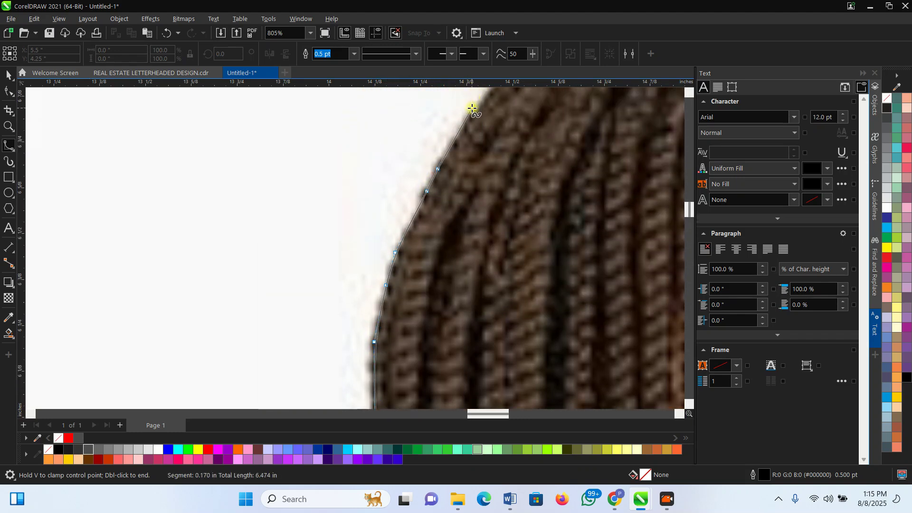
{"action": "left_click", "coordinate": [485, 97]}
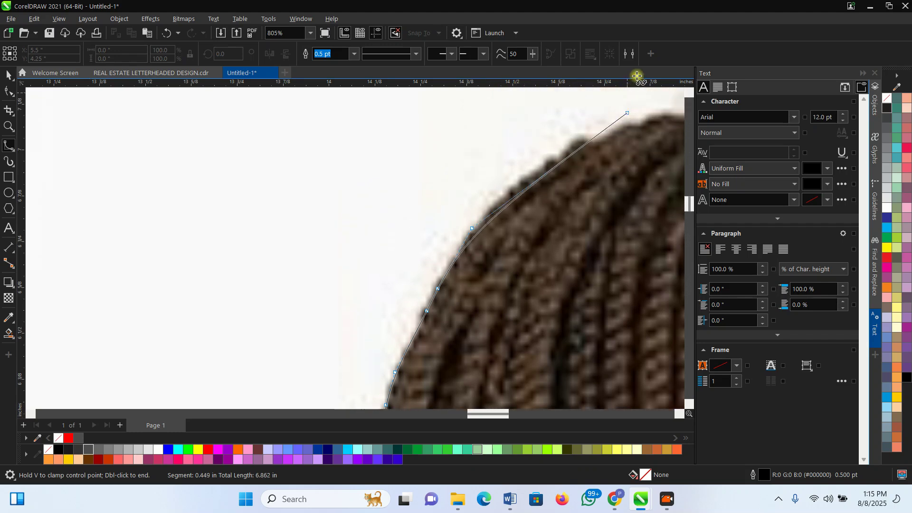
{"action": "left_click", "coordinate": [522, 207]}
{"action": "left_click", "coordinate": [559, 180]}
{"action": "left_click", "coordinate": [581, 169]}
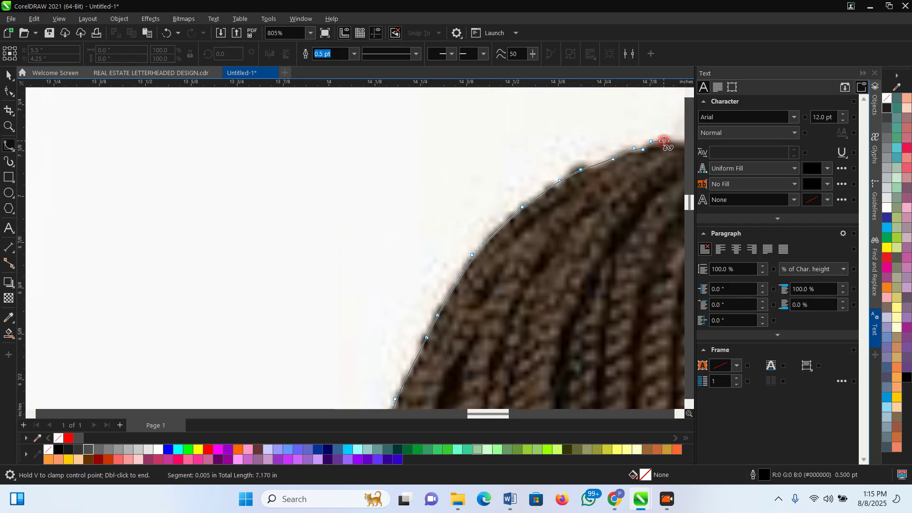
Continue the B-Spline outline across the top of the head, past the hair parting
{"action": "left_click", "coordinate": [545, 145]}
{"action": "left_click", "coordinate": [555, 139]}
{"action": "left_click", "coordinate": [583, 143]}
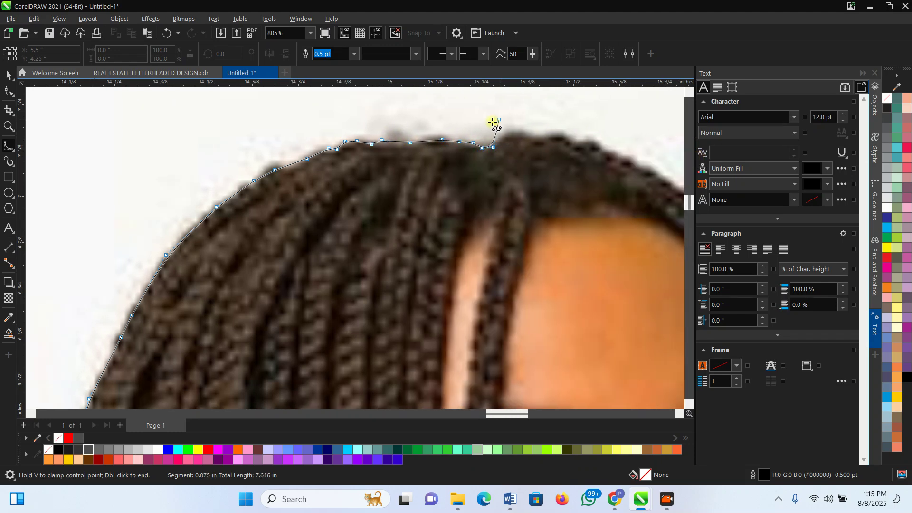
{"action": "left_click", "coordinate": [523, 131]}
{"action": "left_click", "coordinate": [543, 138]}
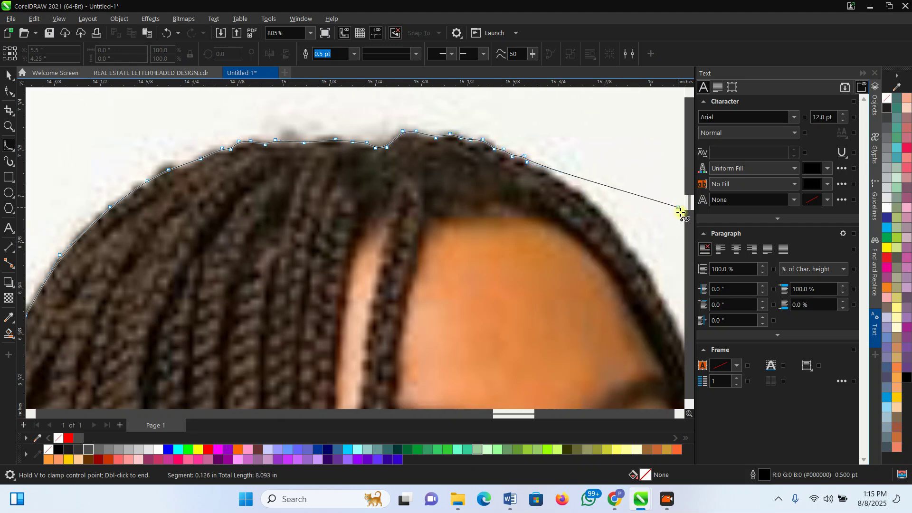
Trace the outer hair edge from the crown down past the forehead to eye level with B-Spline points
{"action": "left_click", "coordinate": [505, 184]}
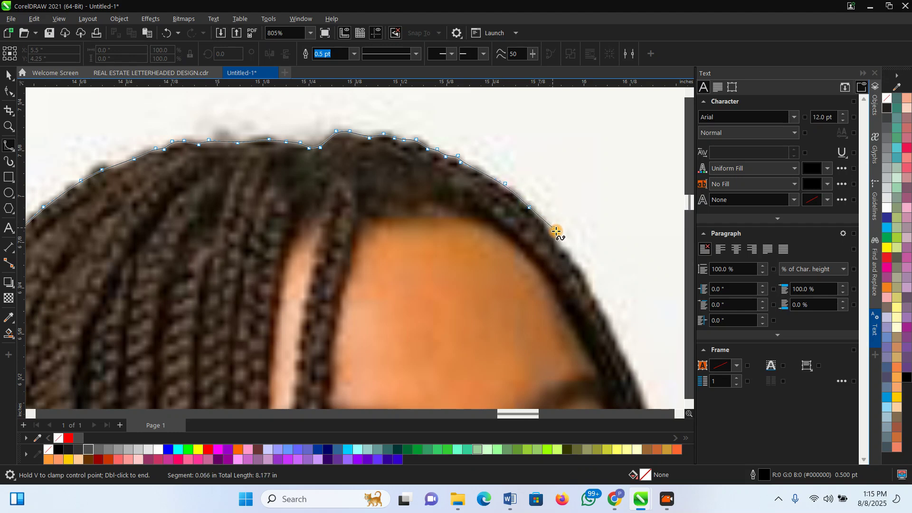
{"action": "left_click", "coordinate": [564, 247]}
{"action": "left_click", "coordinate": [581, 270]}
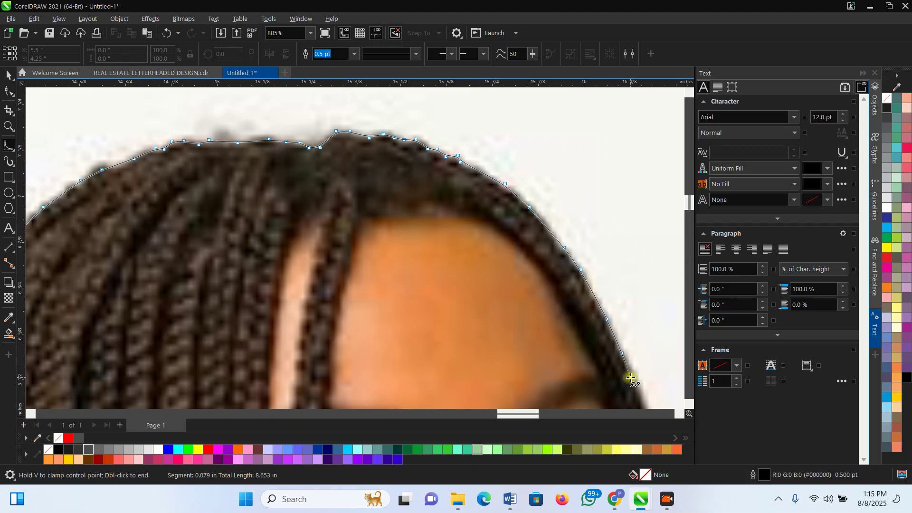
{"action": "scroll", "coordinate": [634, 375], "scroll_direction": "down", "scroll_amount": 2}
{"action": "left_click", "coordinate": [638, 341]}
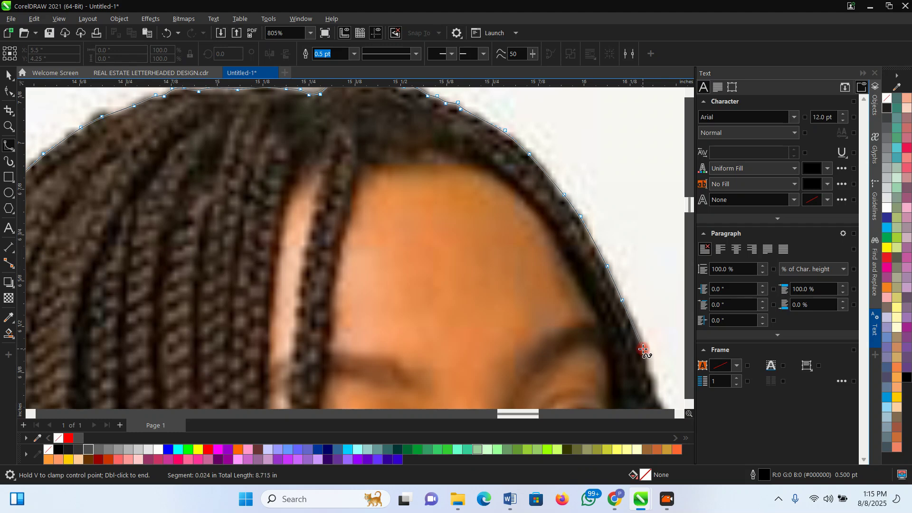
{"action": "left_click", "coordinate": [650, 374]}
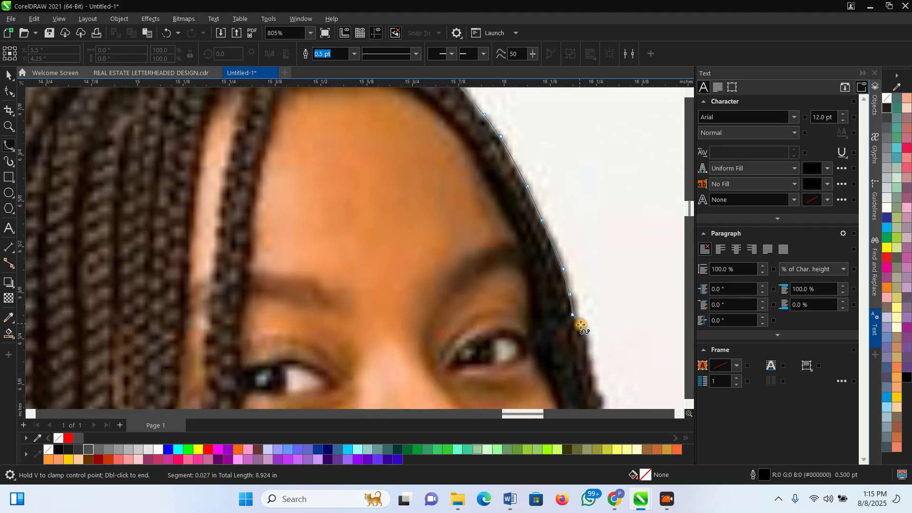
Follow the outer edge of the braids from beside the eye down past the mouth
{"action": "left_click", "coordinate": [594, 380]}
{"action": "scroll", "coordinate": [596, 382], "scroll_direction": "down", "scroll_amount": 4}
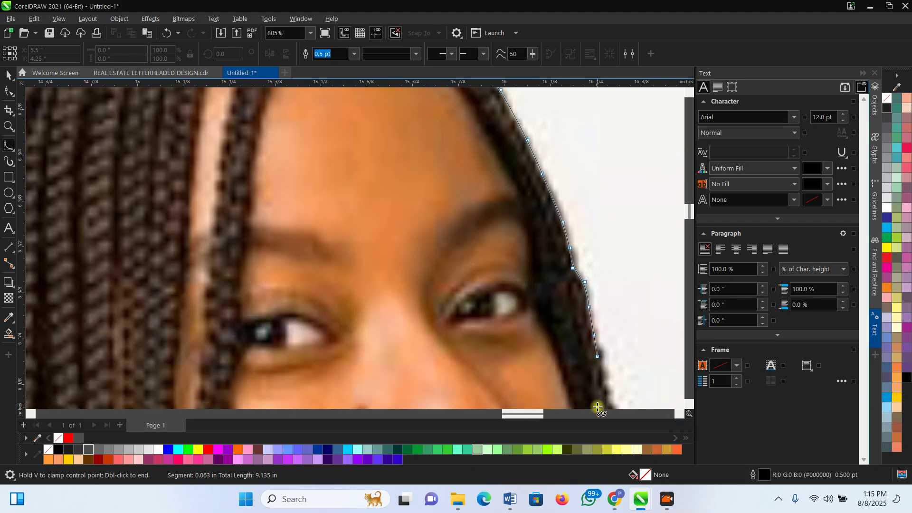
{"action": "left_click", "coordinate": [602, 308]}
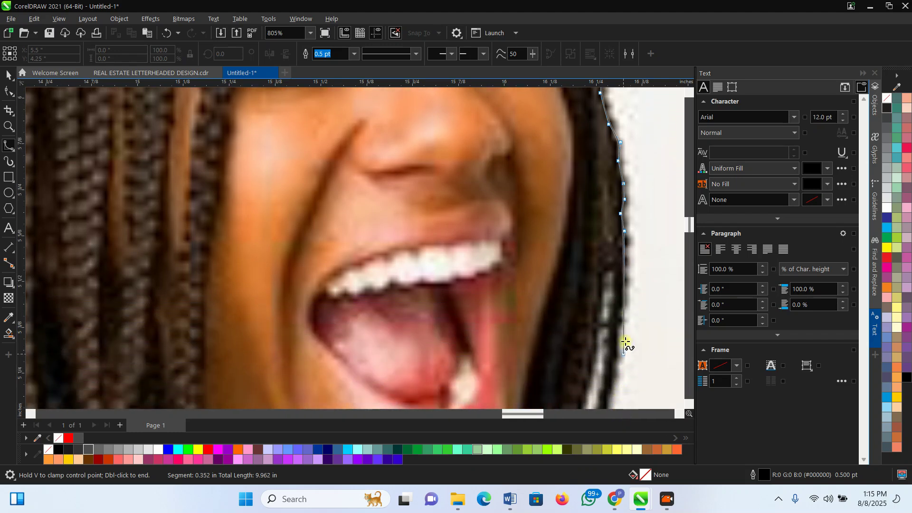
{"action": "left_click", "coordinate": [626, 267]}
{"action": "left_click", "coordinate": [628, 282]}
{"action": "left_click", "coordinate": [622, 319]}
{"action": "left_click", "coordinate": [617, 334]}
{"action": "left_click", "coordinate": [616, 364]}
{"action": "left_click", "coordinate": [609, 401]}
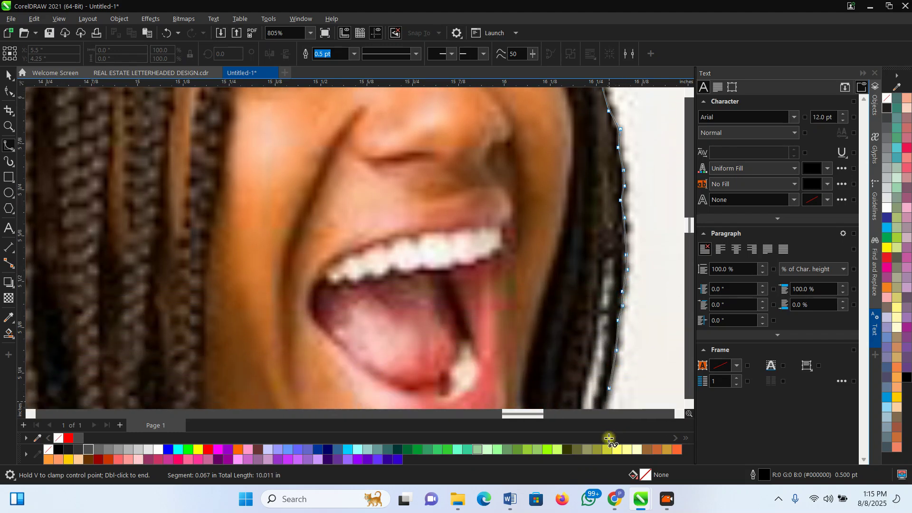
Trace the inward curve of the lower braids beside the chin down toward the red shoulder
{"action": "left_click", "coordinate": [615, 255]}
{"action": "left_click", "coordinate": [599, 299]}
{"action": "left_click", "coordinate": [580, 344]}
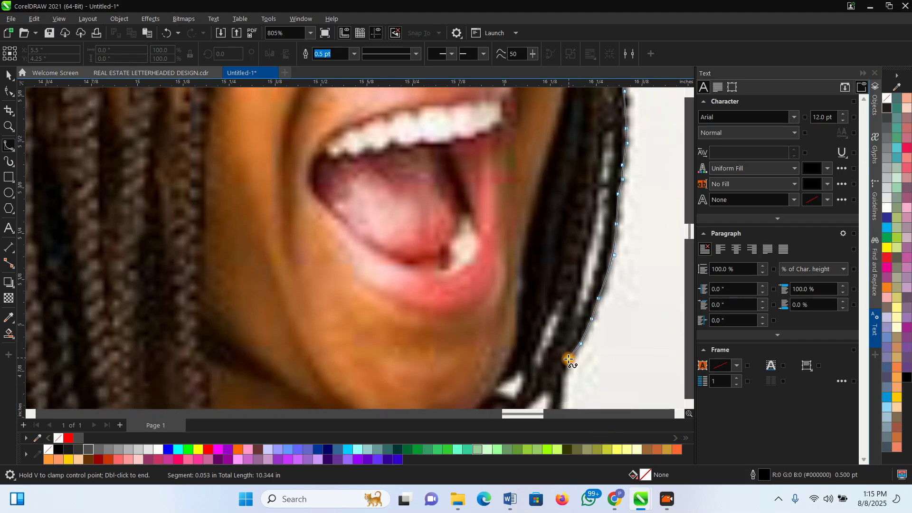
{"action": "left_click", "coordinate": [564, 374]}
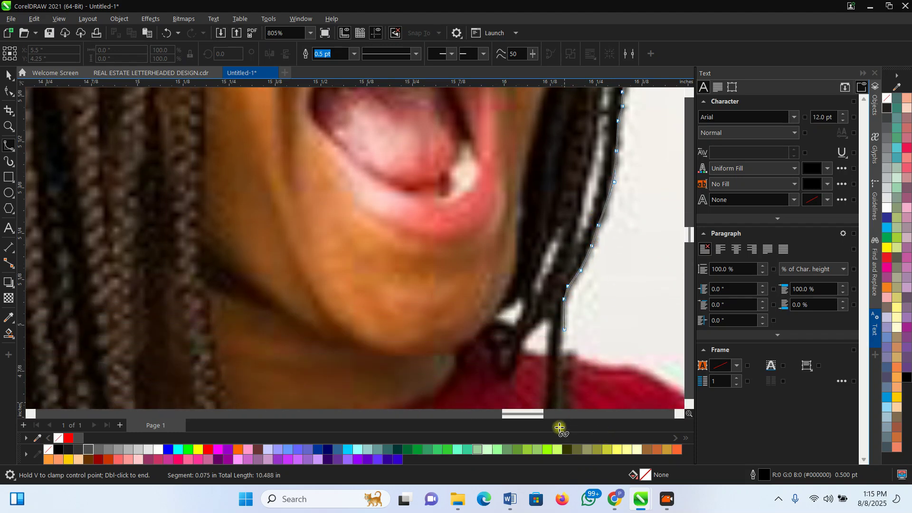
Carry the outline from the braids along the upper edge of the red shoulder
{"action": "left_click", "coordinate": [591, 330]}
{"action": "left_click", "coordinate": [623, 337]}
{"action": "left_click", "coordinate": [642, 335]}
{"action": "left_click", "coordinate": [657, 351]}
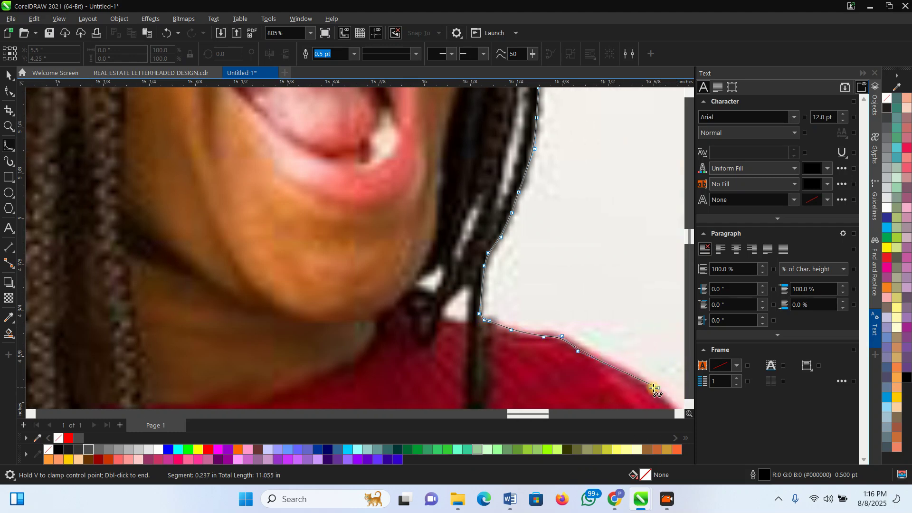
{"action": "left_click", "coordinate": [635, 379]}
{"action": "left_click", "coordinate": [650, 389]}
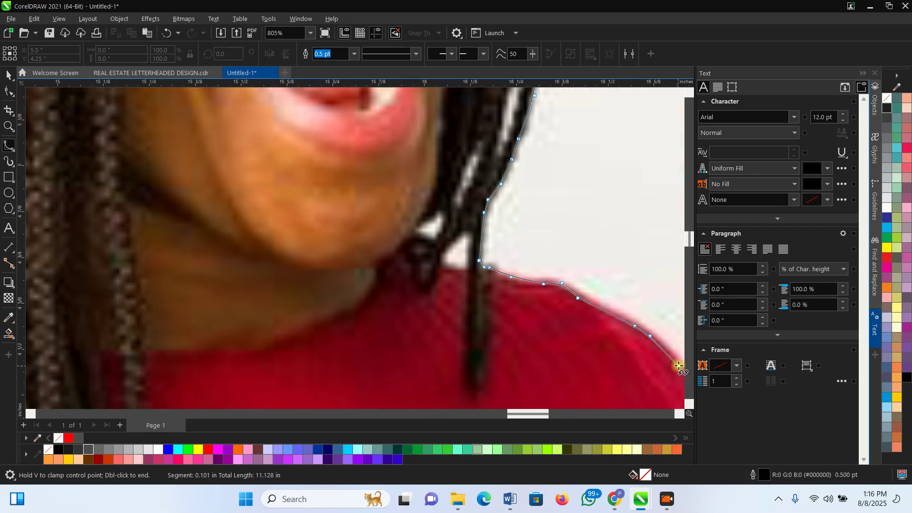
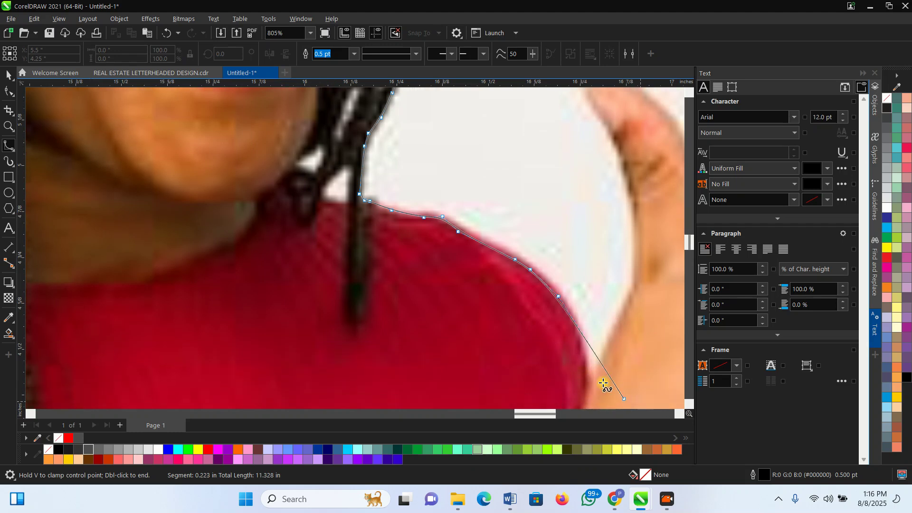
Round the shoulder into the gap beside the hand and trace up the inner edge of the thumb
{"action": "left_click", "coordinate": [570, 312]}
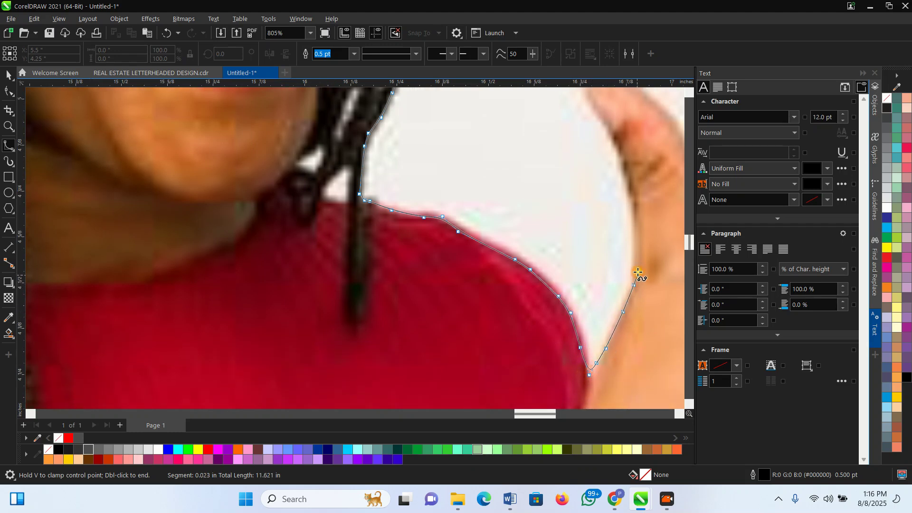
{"action": "left_click", "coordinate": [631, 184]}
{"action": "left_click", "coordinate": [624, 165]}
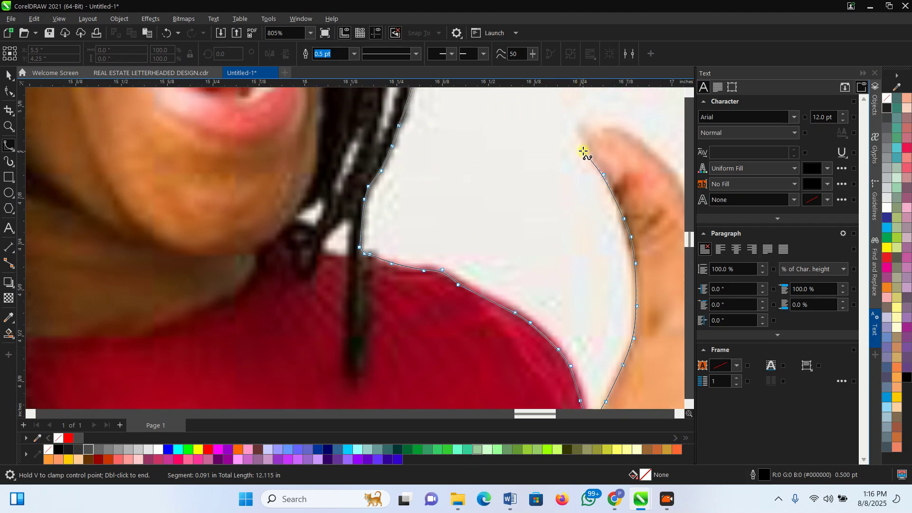
Curve the outline around the thumb tip onto its outer edge, removing the misplaced point beyond the thumb
{"action": "left_click", "coordinate": [591, 134]}
{"action": "left_click", "coordinate": [616, 131]}
{"action": "left_click", "coordinate": [637, 139]}
{"action": "left_click", "coordinate": [671, 169]}
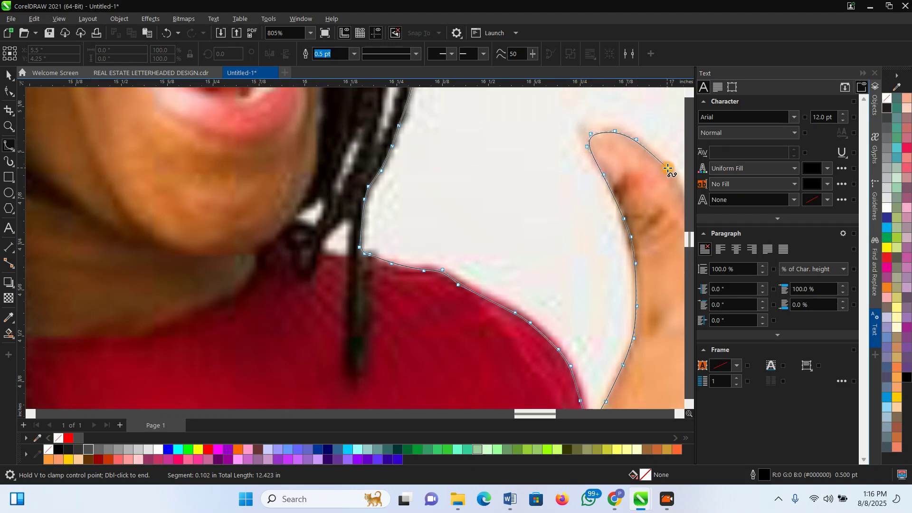
{"action": "left_click", "coordinate": [680, 182]}
{"action": "left_click", "coordinate": [688, 199]}
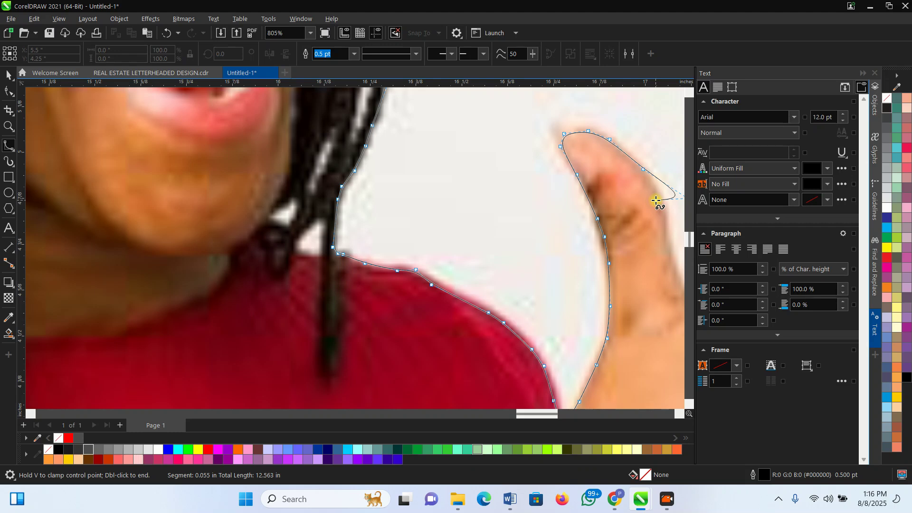
{"action": "key", "text": "BackSpace"}
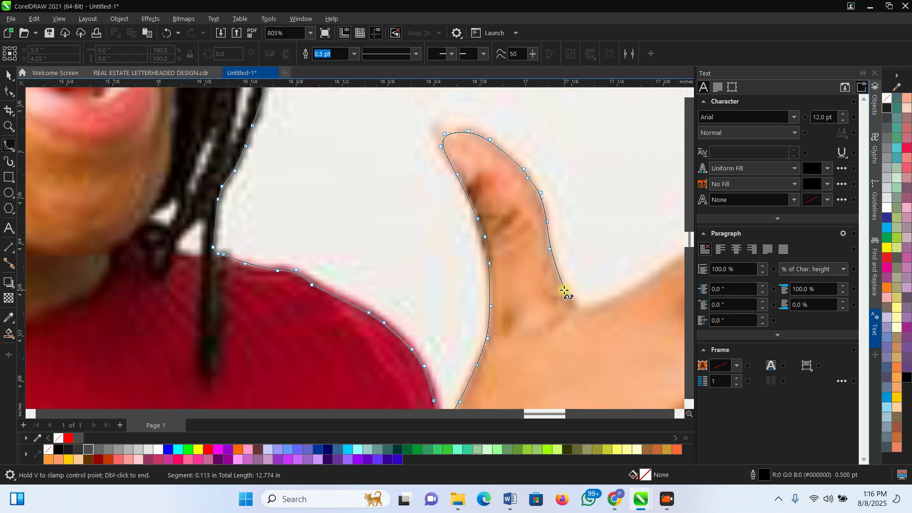
Trace through the web between thumb and index finger and along the finger's upper edge toward the nail
{"action": "left_click", "coordinate": [595, 307]}
{"action": "left_click", "coordinate": [638, 280]}
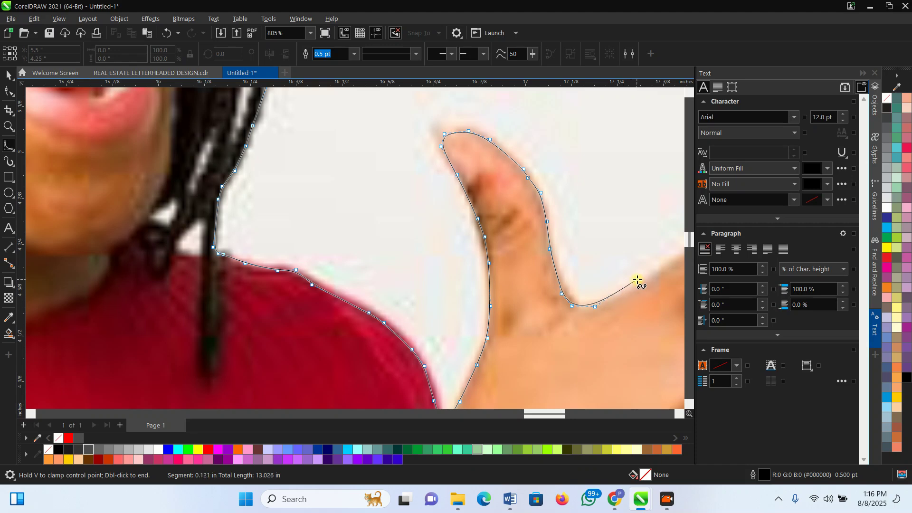
{"action": "left_click", "coordinate": [663, 268]}
{"action": "left_click", "coordinate": [588, 223]}
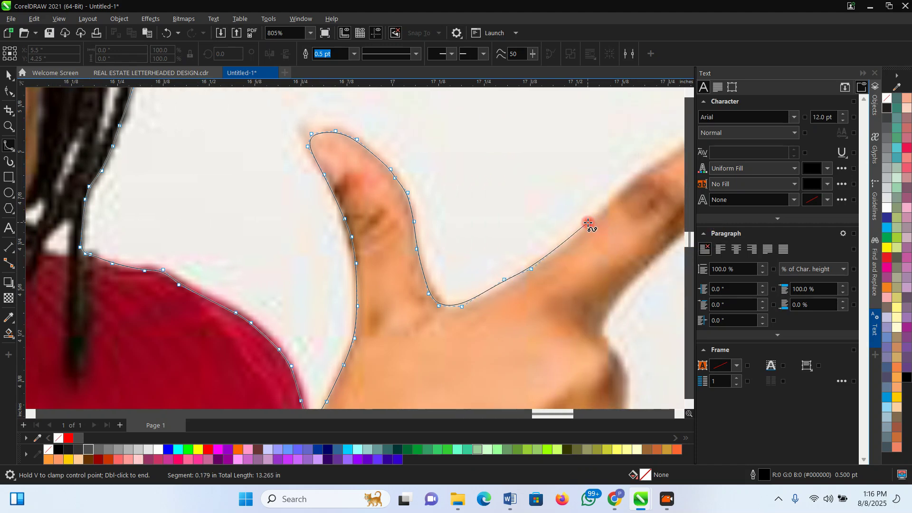
{"action": "left_click", "coordinate": [618, 197]}
{"action": "left_click", "coordinate": [628, 189]}
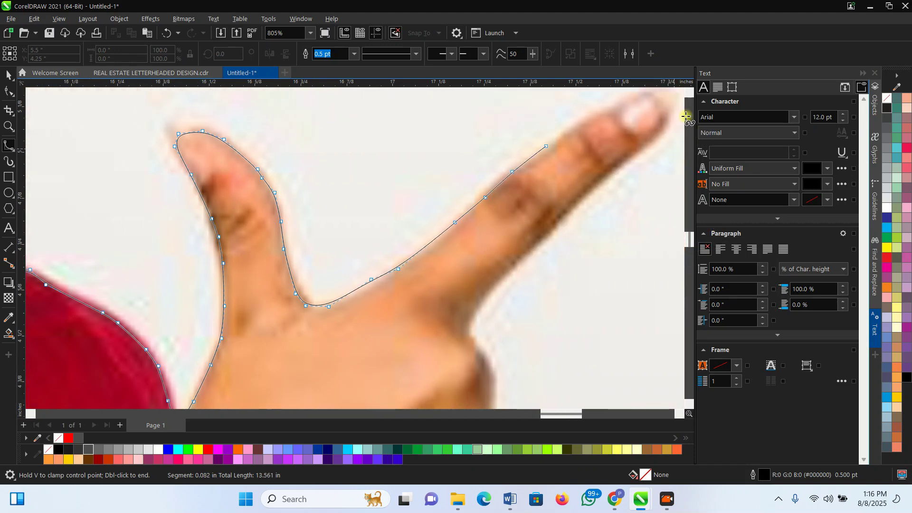
{"action": "left_click", "coordinate": [581, 154]}
{"action": "left_click", "coordinate": [610, 141]}
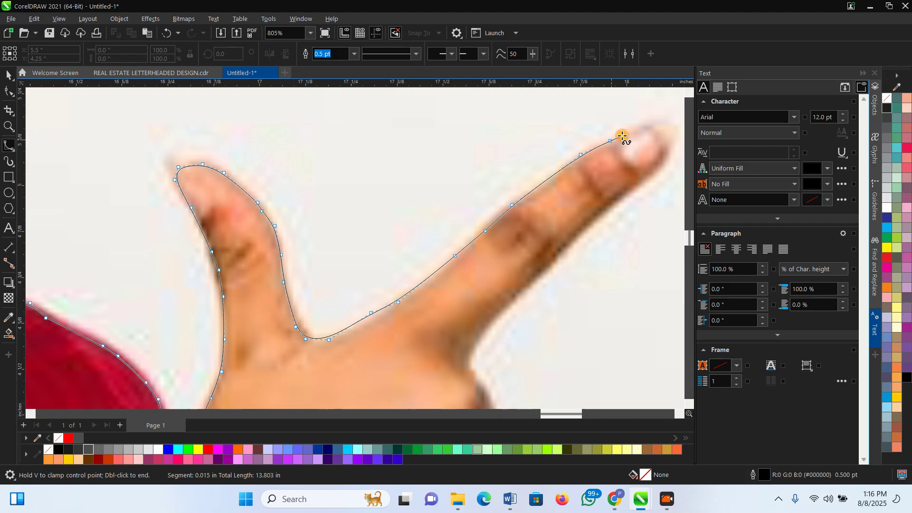
Carry the outline around the index fingertip and back along the finger's lower edge
{"action": "left_click", "coordinate": [634, 129]}
{"action": "left_click", "coordinate": [648, 123]}
{"action": "left_click", "coordinate": [673, 122]}
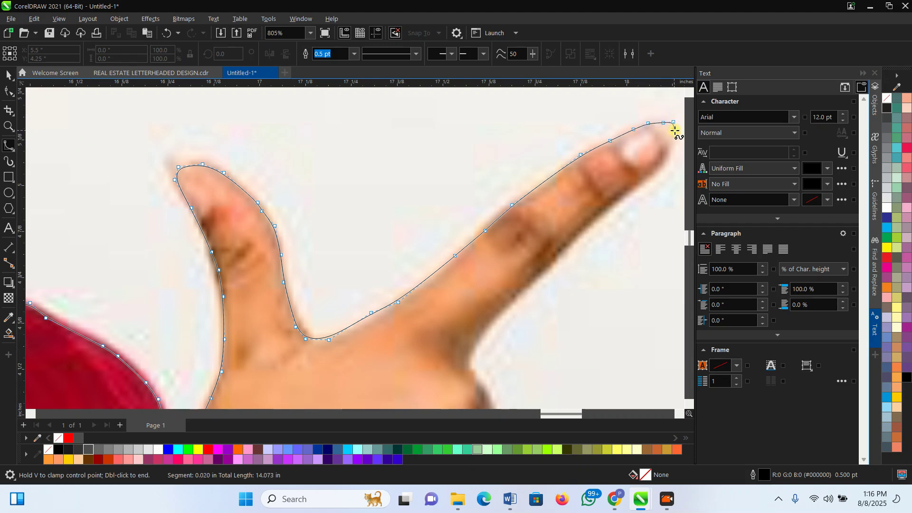
{"action": "left_click", "coordinate": [622, 194]}
{"action": "left_click", "coordinate": [583, 229]}
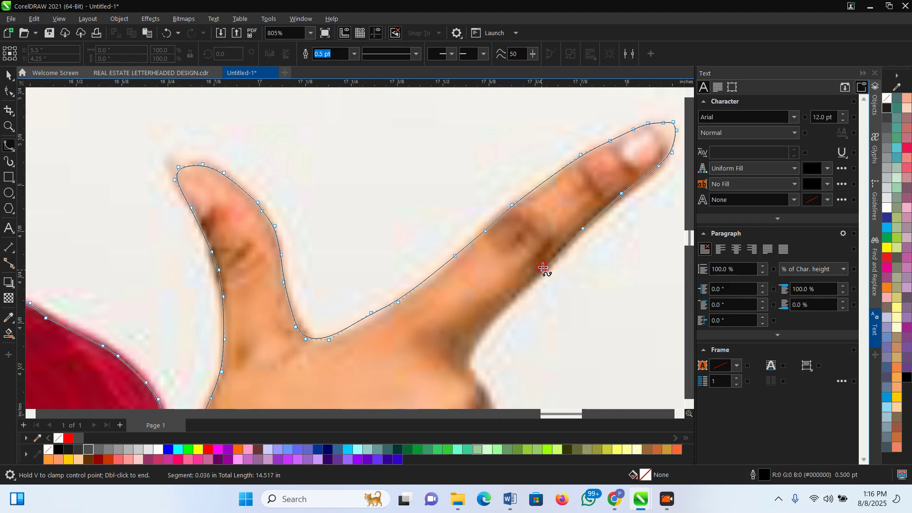
{"action": "left_click", "coordinate": [524, 283]}
Follow the bumps of the folded fingers down the outer side of the fist
{"action": "scroll", "coordinate": [485, 390], "scroll_direction": "down", "scroll_amount": 5}
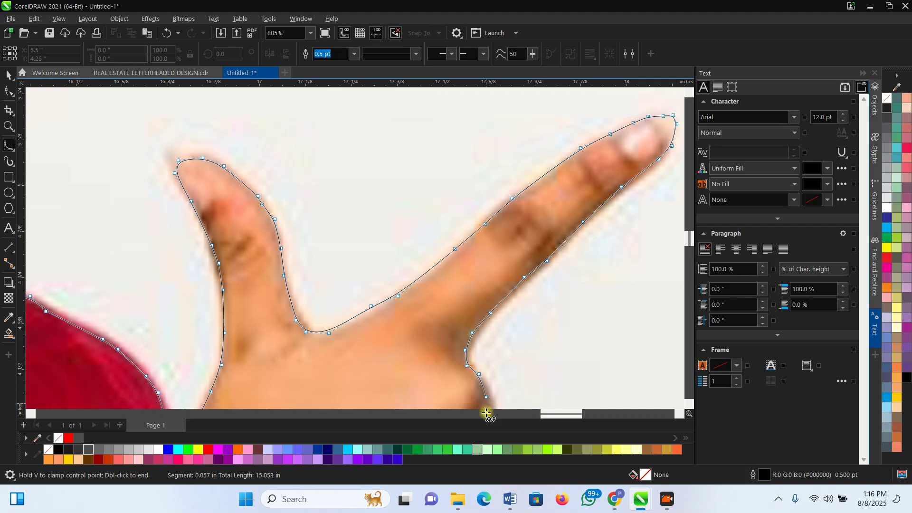
{"action": "left_click", "coordinate": [491, 280]}
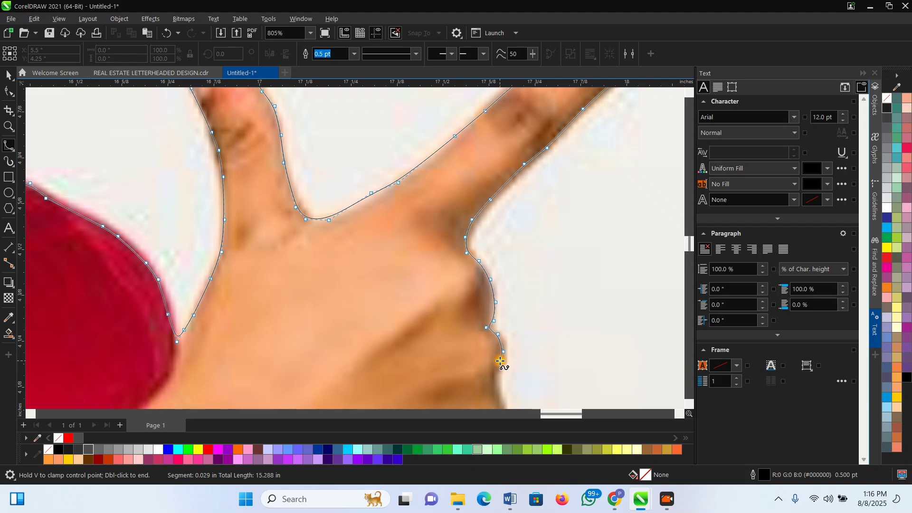
{"action": "left_click", "coordinate": [498, 382]}
{"action": "scroll", "coordinate": [496, 380], "scroll_direction": "down", "scroll_amount": 3}
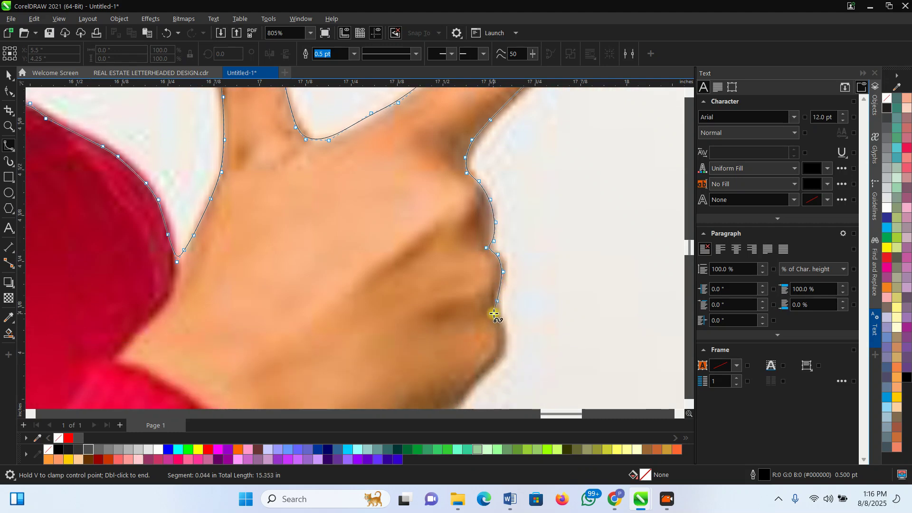
{"action": "scroll", "coordinate": [494, 365], "scroll_direction": "down", "scroll_amount": 3}
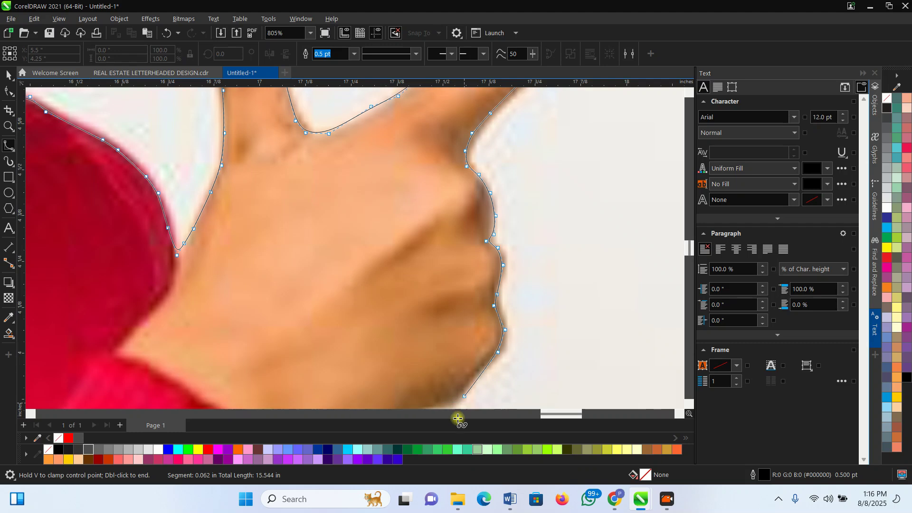
Trace the underside of the fist toward the wrist and remove the misplaced points at the sleeve cuff
{"action": "left_click", "coordinate": [438, 353]}
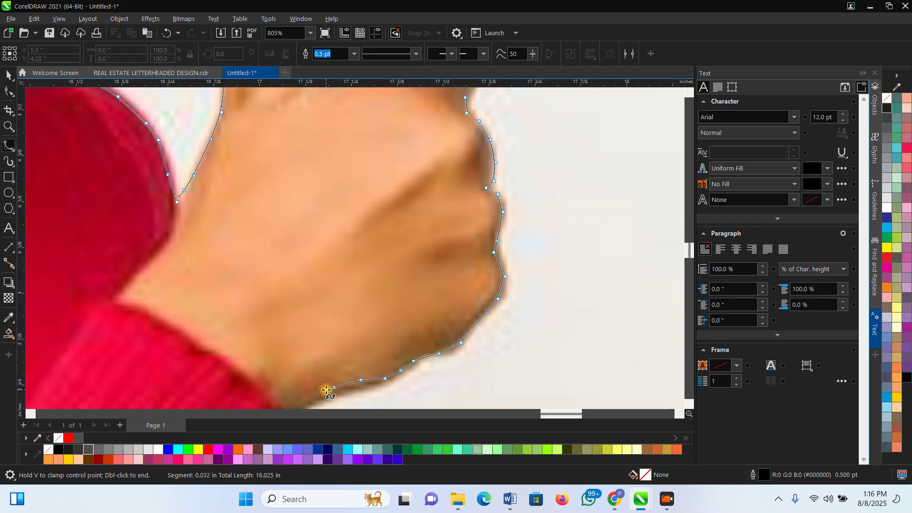
{"action": "scroll", "coordinate": [327, 390], "scroll_direction": "down", "scroll_amount": 3}
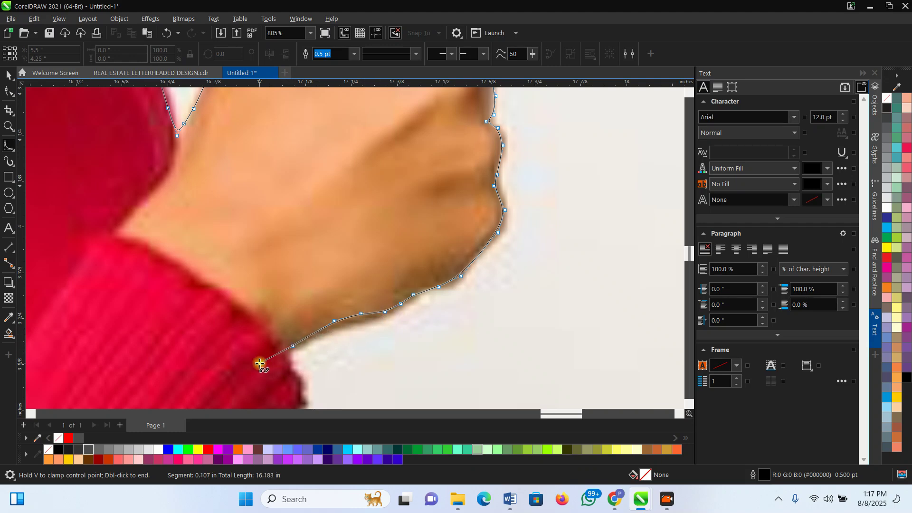
{"action": "key", "text": "BackSpace"}
{"action": "key", "text": "BackSpace"}
{"action": "key", "text": "BackSpace"}
{"action": "key", "text": "BackSpace"}
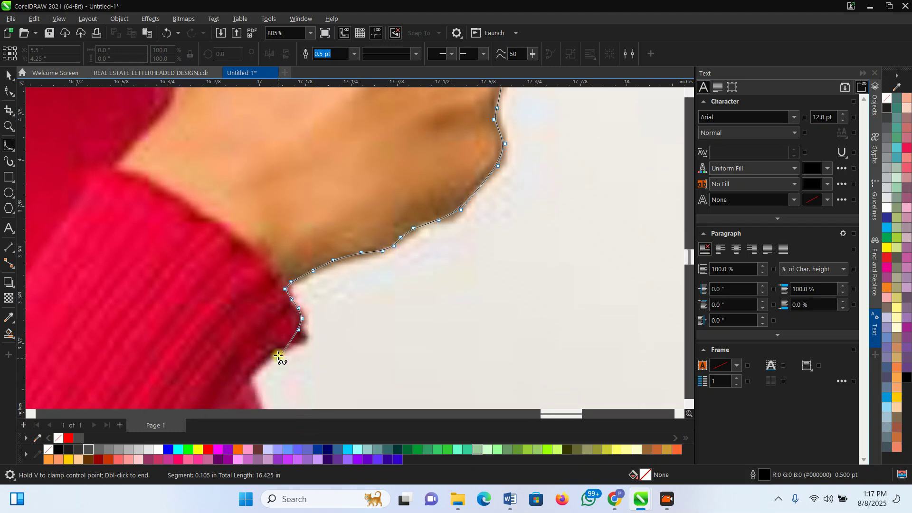
Trace around the lower corner of the red sleeve cuff and along its underside
{"action": "left_click", "coordinate": [305, 337]}
{"action": "left_click", "coordinate": [285, 345]}
{"action": "left_click", "coordinate": [283, 345]}
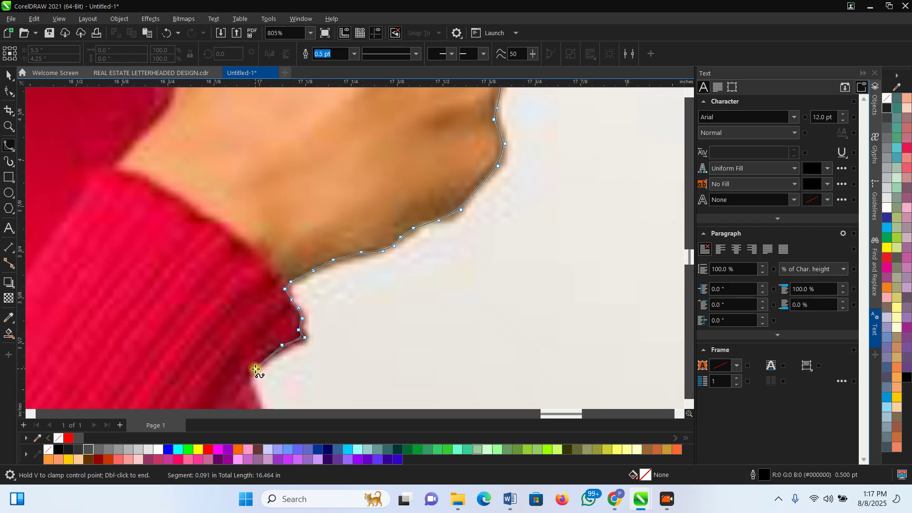
Trace from the cuff's underside down the side of the red sweater with B-Spline points
{"action": "left_click", "coordinate": [247, 381]}
{"action": "left_click", "coordinate": [255, 395]}
{"action": "left_click", "coordinate": [258, 403]}
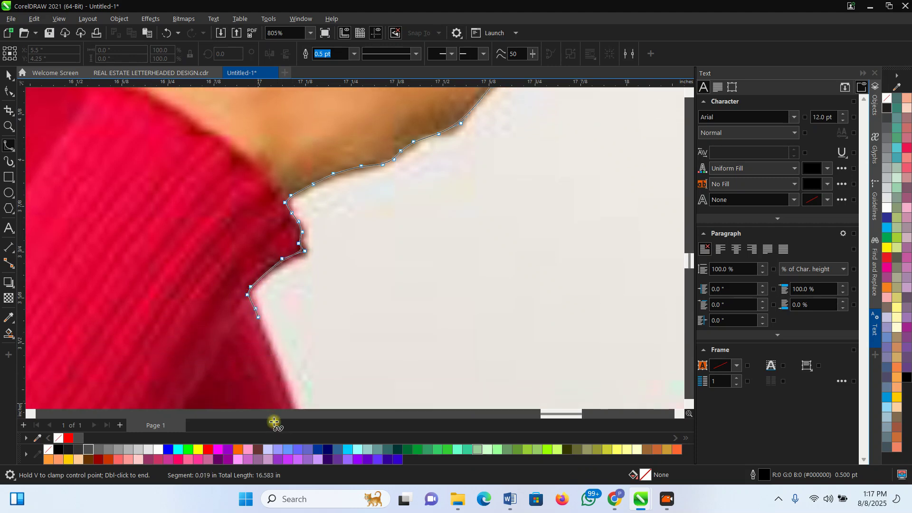
{"action": "left_click", "coordinate": [286, 346]}
{"action": "left_click", "coordinate": [294, 376]}
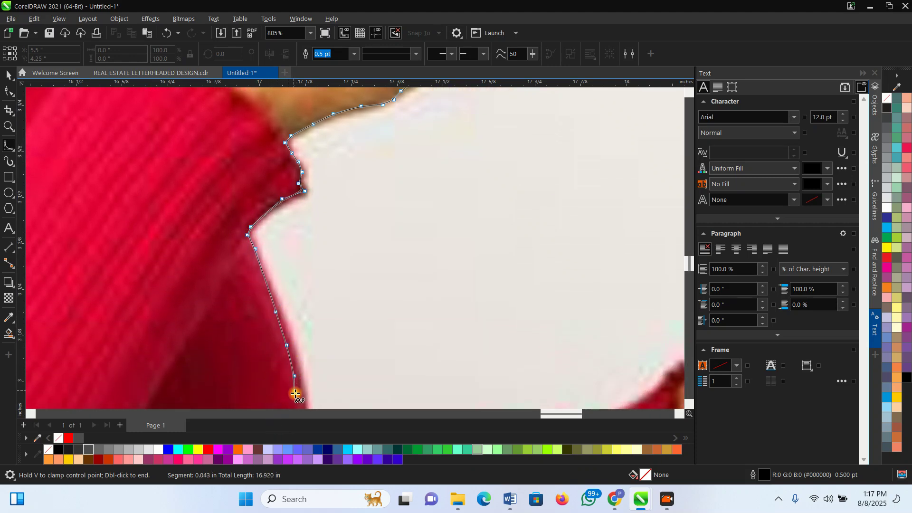
{"action": "left_click", "coordinate": [308, 401]}
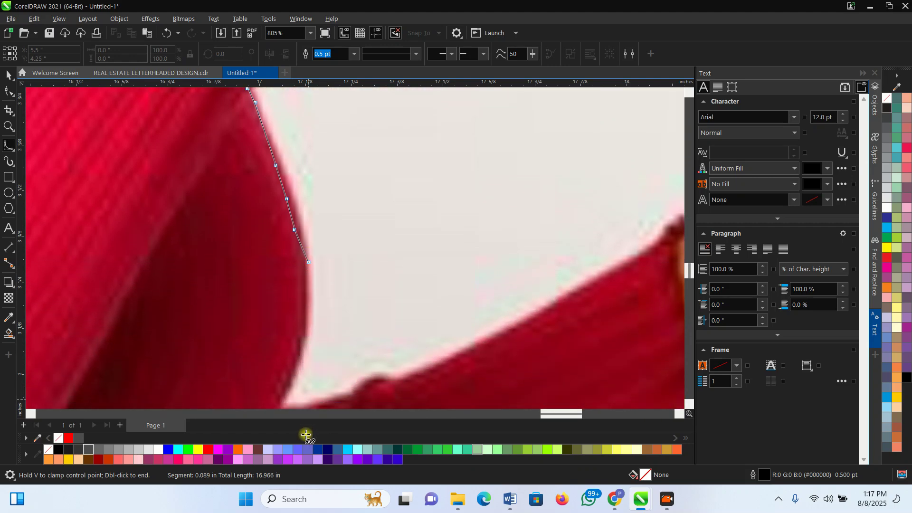
Follow the sweater's bulging side down into the crease where the lower sleeve meets the body
{"action": "left_click", "coordinate": [306, 241]}
{"action": "left_click", "coordinate": [301, 275]}
{"action": "left_click", "coordinate": [293, 312]}
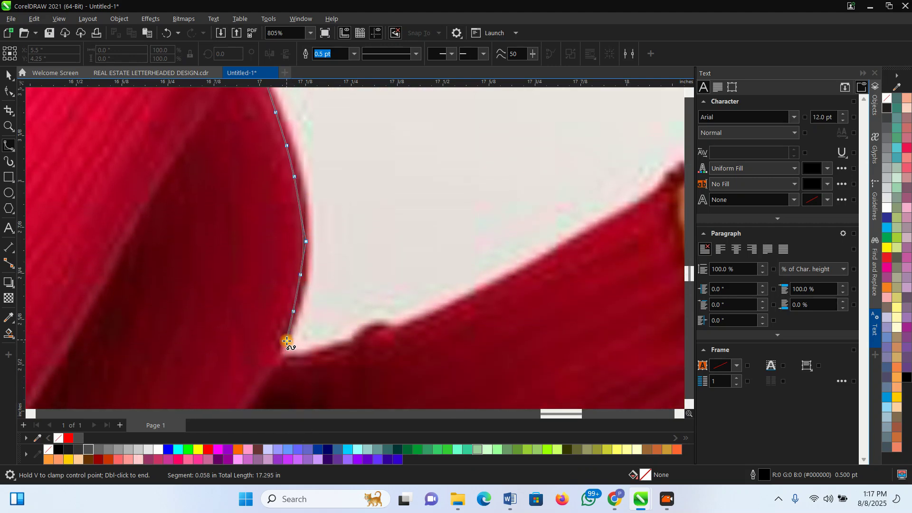
{"action": "left_click", "coordinate": [286, 344]}
{"action": "left_click", "coordinate": [280, 360]}
Turn the outline onto the start of the lower sleeve's upper edge and finish the curve there
{"action": "left_click", "coordinate": [306, 363]}
{"action": "left_click", "coordinate": [376, 336]}
{"action": "left_click", "coordinate": [411, 328]}
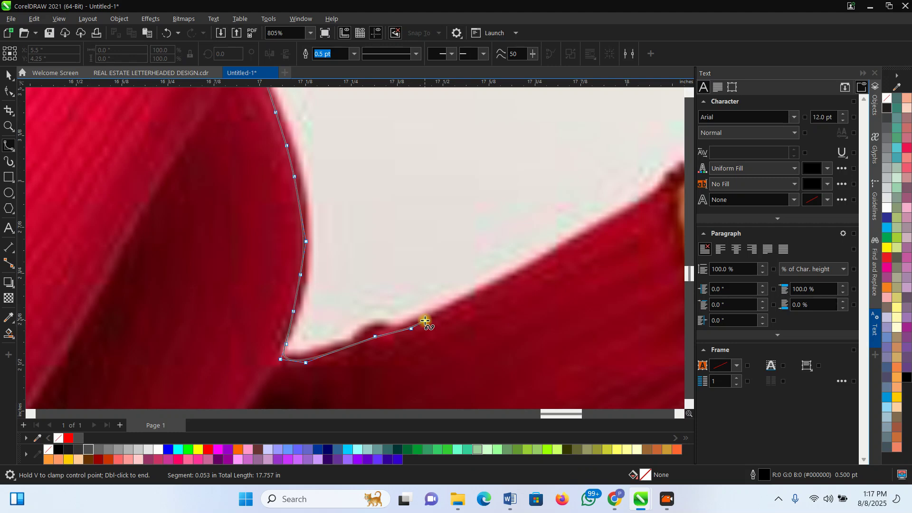
{"action": "double_click", "coordinate": [425, 321]}
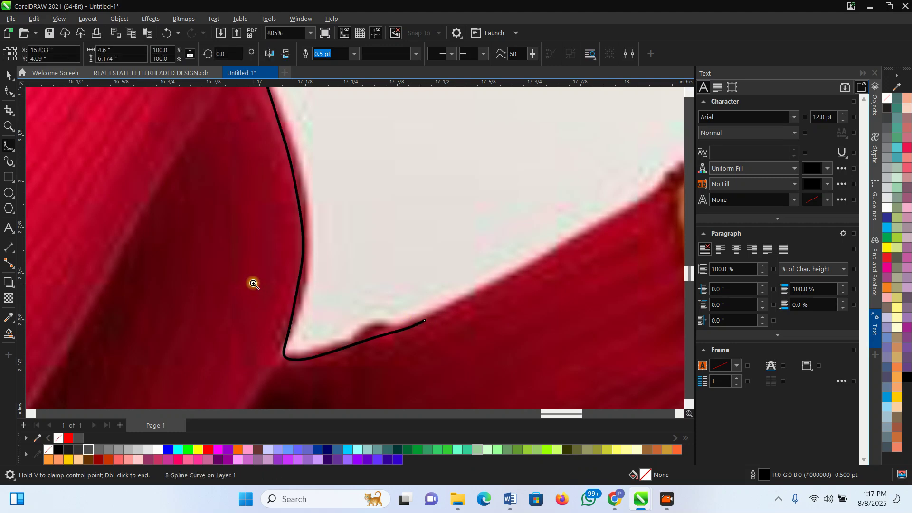
Check the traced outline against the whole photo, then return to its open end on the lower sleeve
{"action": "key", "text": "z"}
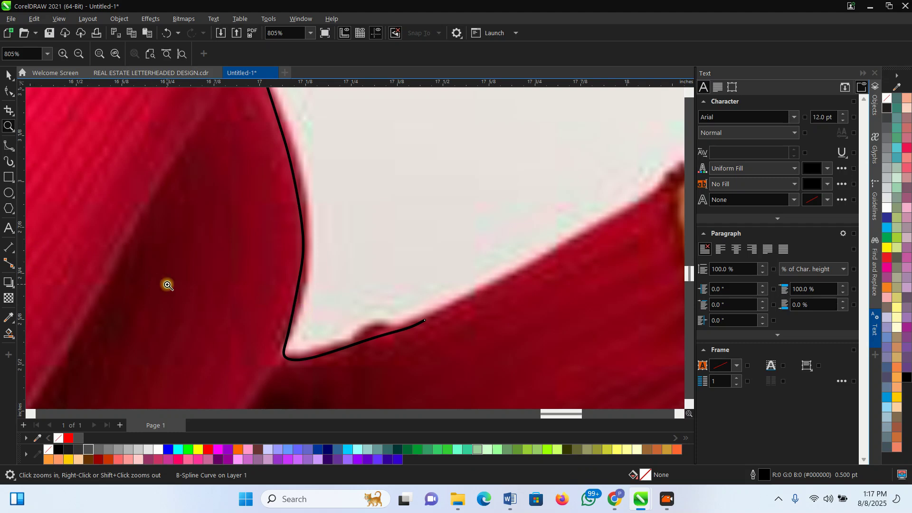
{"action": "scroll", "coordinate": [167, 285], "scroll_direction": "down", "scroll_amount": 10}
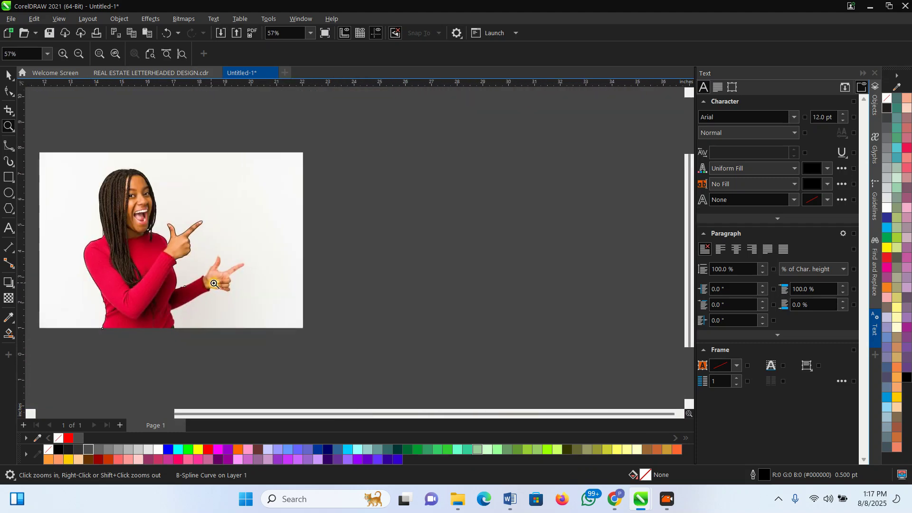
{"action": "scroll", "coordinate": [120, 265], "scroll_direction": "down", "scroll_amount": 2}
{"action": "scroll", "coordinate": [212, 335], "scroll_direction": "up", "scroll_amount": 3}
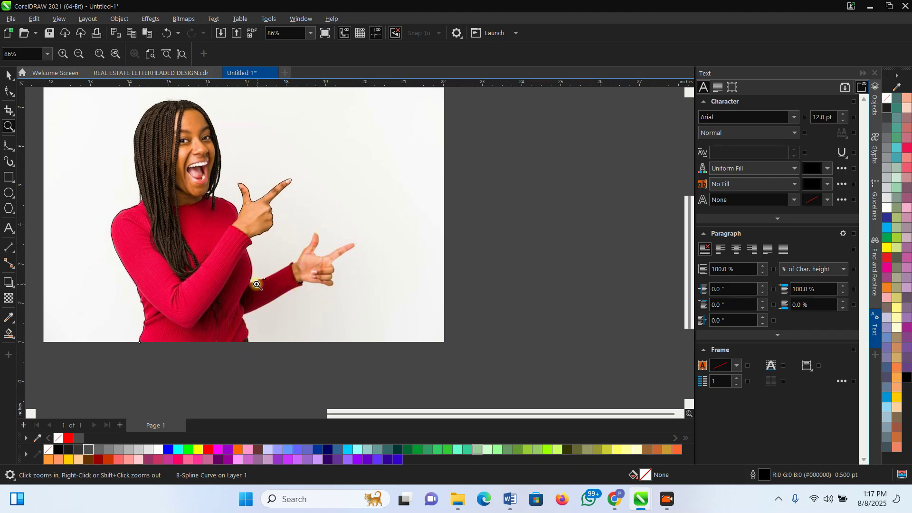
{"action": "scroll", "coordinate": [295, 301], "scroll_direction": "up", "scroll_amount": 8}
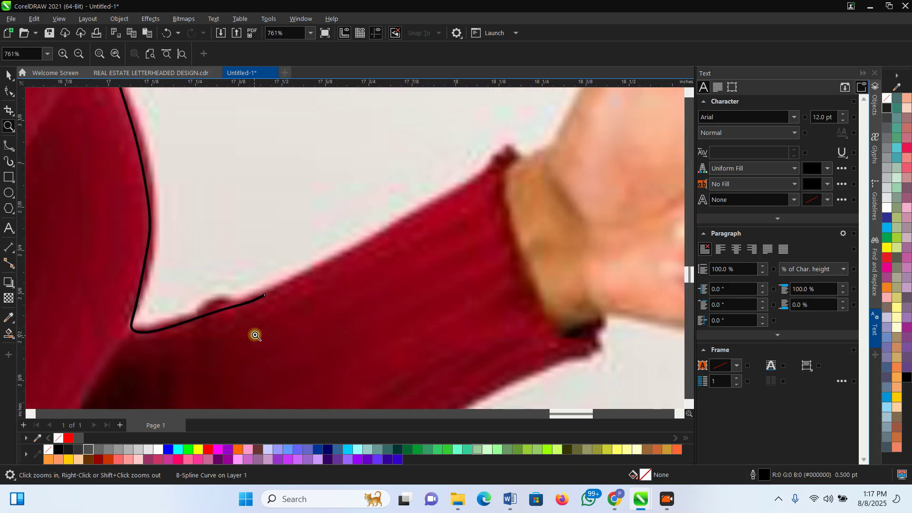
{"action": "scroll", "coordinate": [255, 335], "scroll_direction": "up", "scroll_amount": 2}
{"action": "key", "text": "space"}
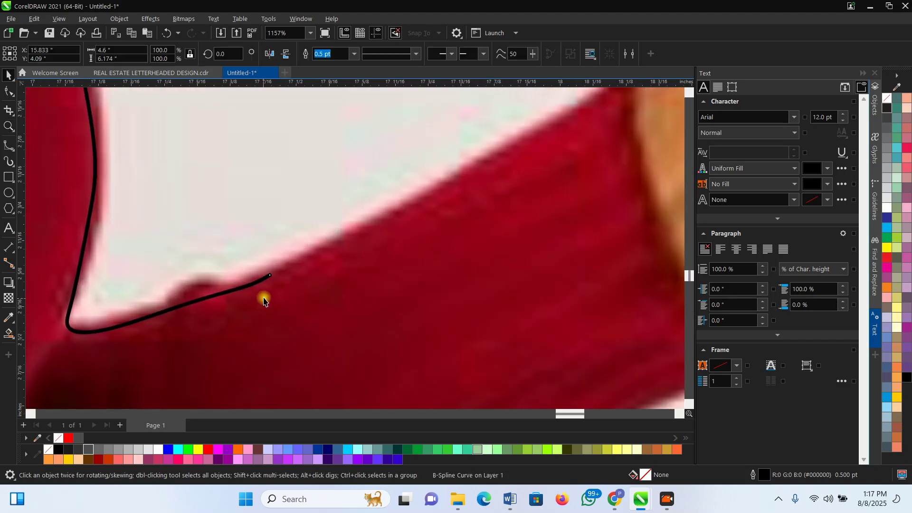
Resume the B-Spline from its open end and extend it a short way along the lower sleeve's upper edge
{"action": "left_click", "coordinate": [9, 147]}
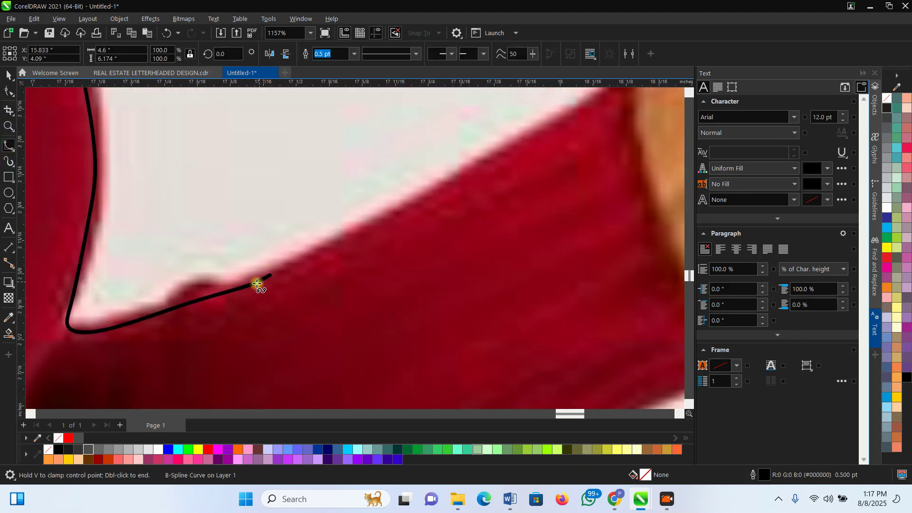
{"action": "key", "text": "space"}
{"action": "key", "text": "space"}
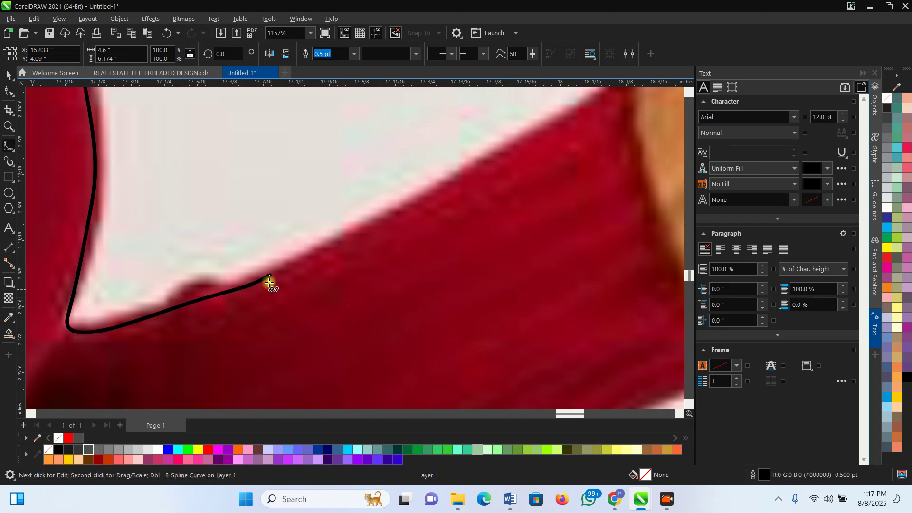
{"action": "scroll", "coordinate": [271, 279], "scroll_direction": "up", "scroll_amount": 5}
{"action": "scroll", "coordinate": [275, 274], "scroll_direction": "up", "scroll_amount": 2}
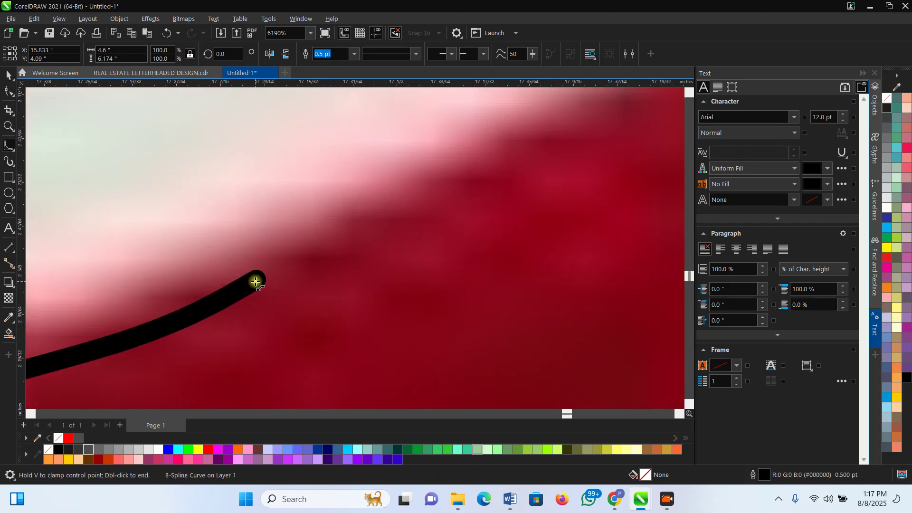
{"action": "left_click", "coordinate": [256, 279]}
{"action": "left_click", "coordinate": [325, 234]}
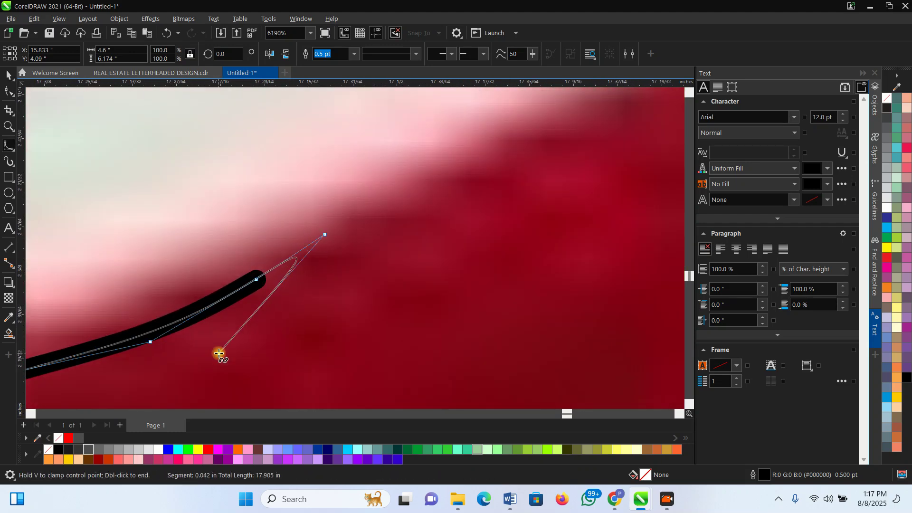
{"action": "left_click", "coordinate": [611, 97]}
{"action": "left_click", "coordinate": [601, 112]}
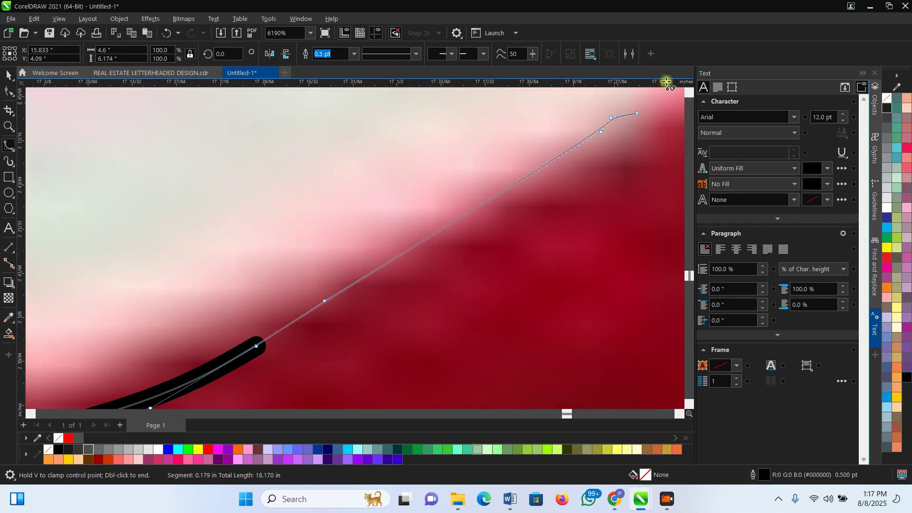
{"action": "double_click", "coordinate": [627, 157]}
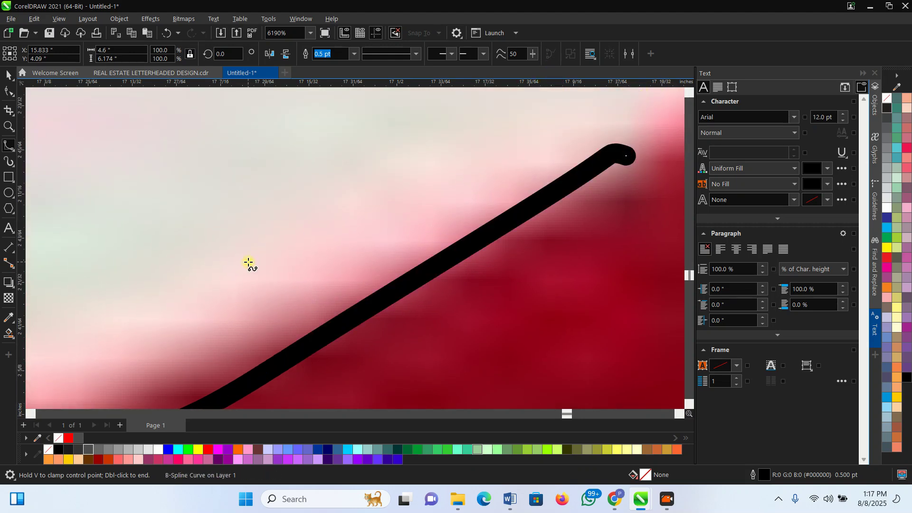
Continue the B-Spline from its new end along the lower sleeve's upper edge to the cuff
{"action": "scroll", "coordinate": [248, 263], "scroll_direction": "down", "scroll_amount": 6}
{"action": "scroll", "coordinate": [402, 213], "scroll_direction": "up", "scroll_amount": 2}
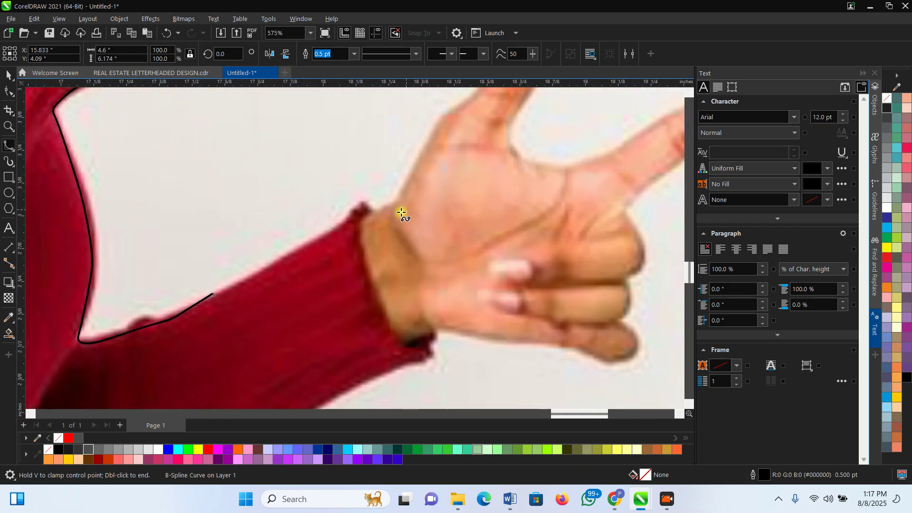
{"action": "scroll", "coordinate": [230, 300], "scroll_direction": "up", "scroll_amount": 1}
{"action": "left_click", "coordinate": [223, 297]}
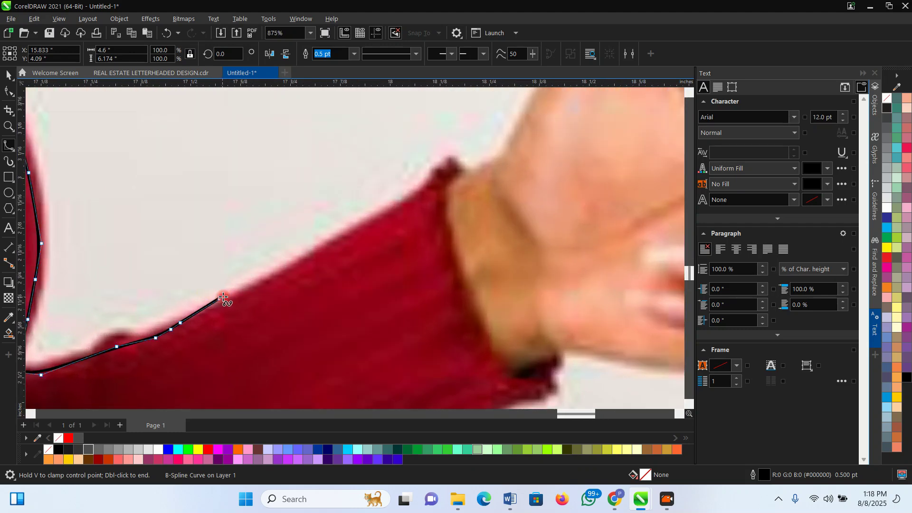
{"action": "left_click", "coordinate": [278, 271]}
{"action": "left_click", "coordinate": [310, 251]}
{"action": "left_click", "coordinate": [349, 229]}
{"action": "left_click", "coordinate": [383, 210]}
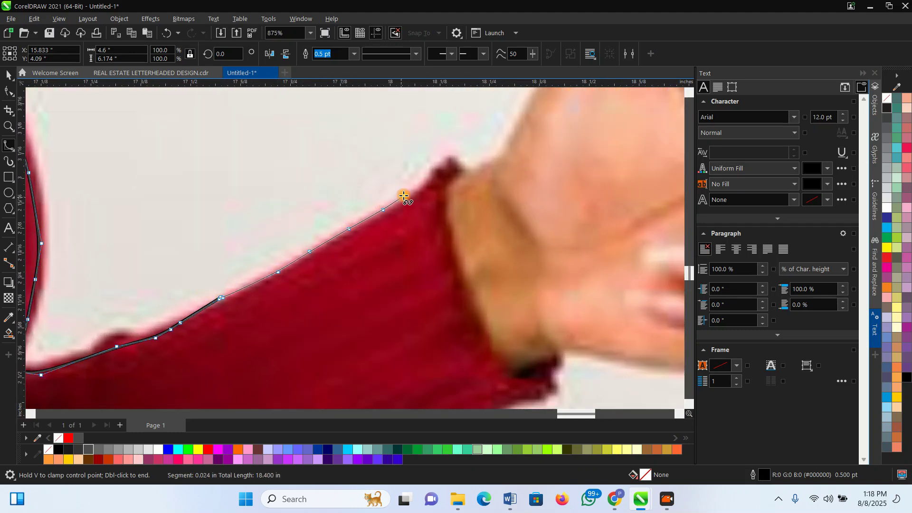
{"action": "left_click", "coordinate": [431, 186]}
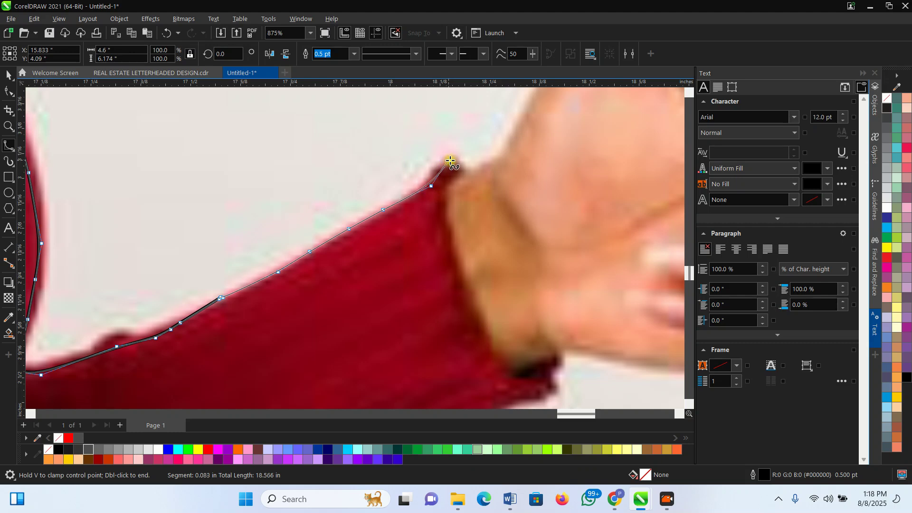
Trace over the cuff's upper corner and up the wrist along the outer edge of the lower hand's thumb
{"action": "left_click", "coordinate": [470, 171]}
{"action": "left_click", "coordinate": [498, 161]}
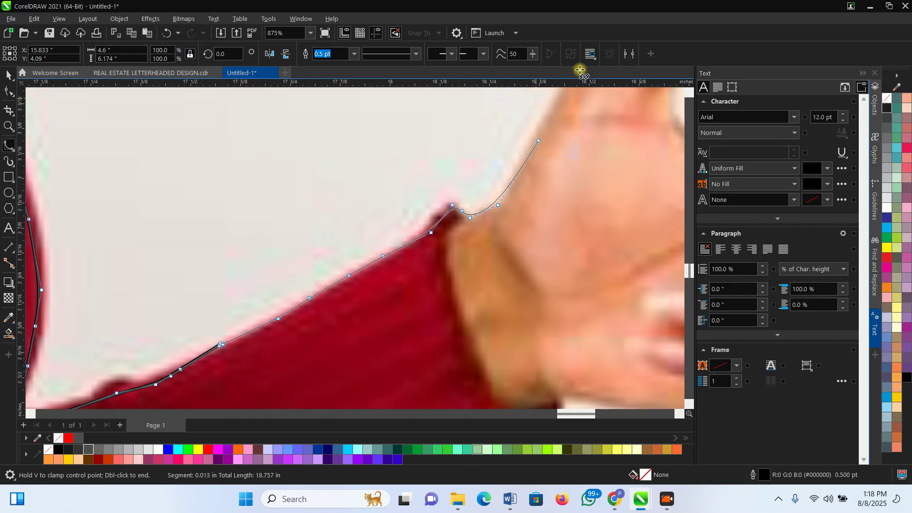
{"action": "left_click", "coordinate": [556, 138]}
{"action": "left_click", "coordinate": [583, 102]}
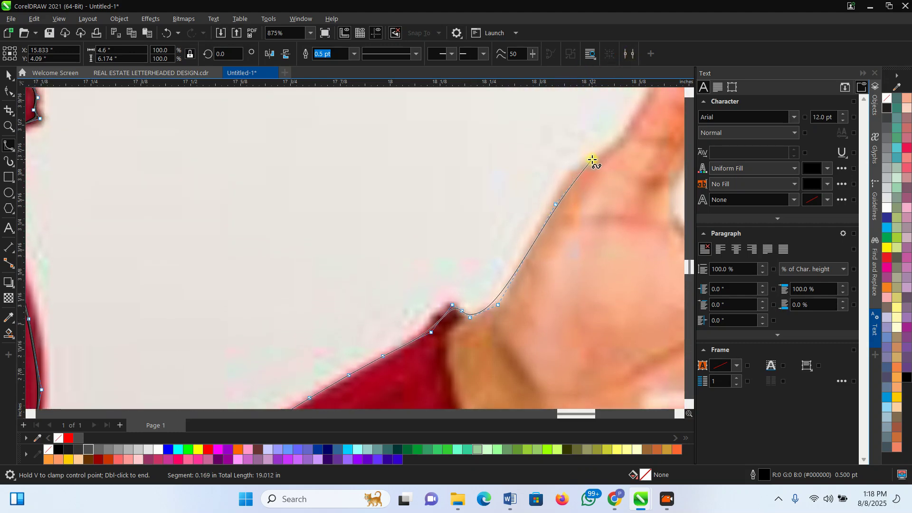
{"action": "left_click", "coordinate": [642, 114]}
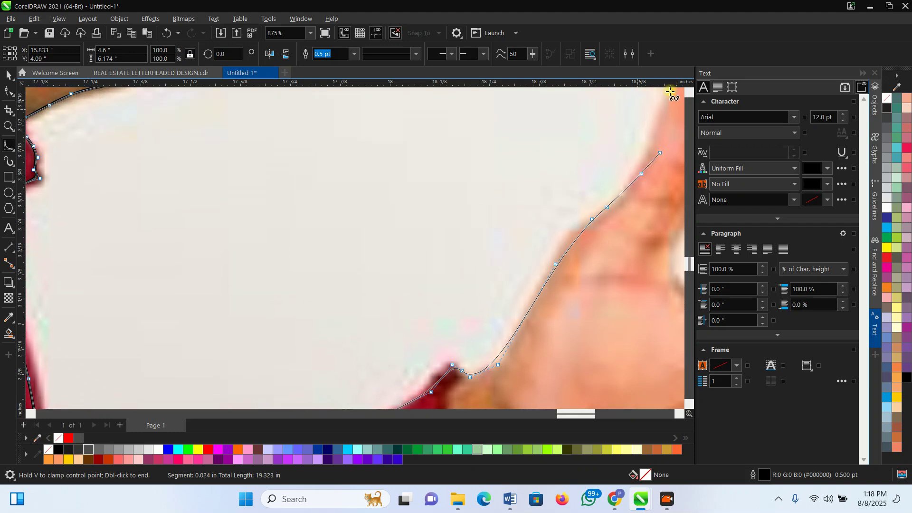
{"action": "left_click", "coordinate": [669, 103]}
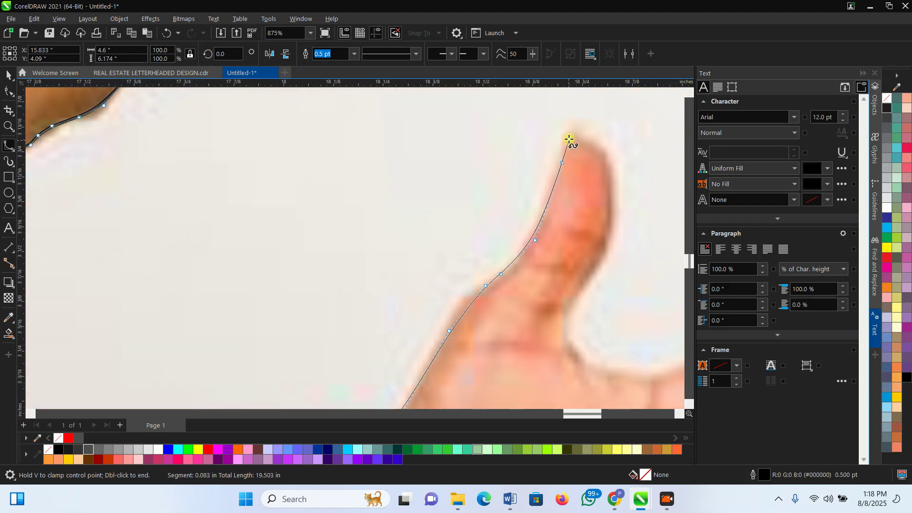
Carry the outline around the thumb tip and down the thumb's inner edge to its base
{"action": "left_click", "coordinate": [571, 127]}
{"action": "left_click", "coordinate": [582, 134]}
{"action": "left_click", "coordinate": [595, 142]}
{"action": "left_click", "coordinate": [609, 158]}
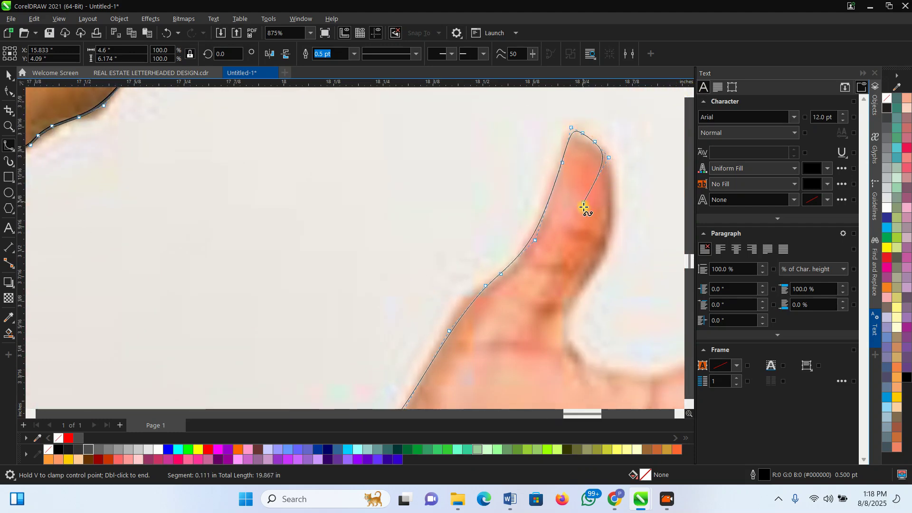
{"action": "left_click", "coordinate": [573, 295]}
{"action": "left_click", "coordinate": [563, 329]}
{"action": "left_click", "coordinate": [576, 358]}
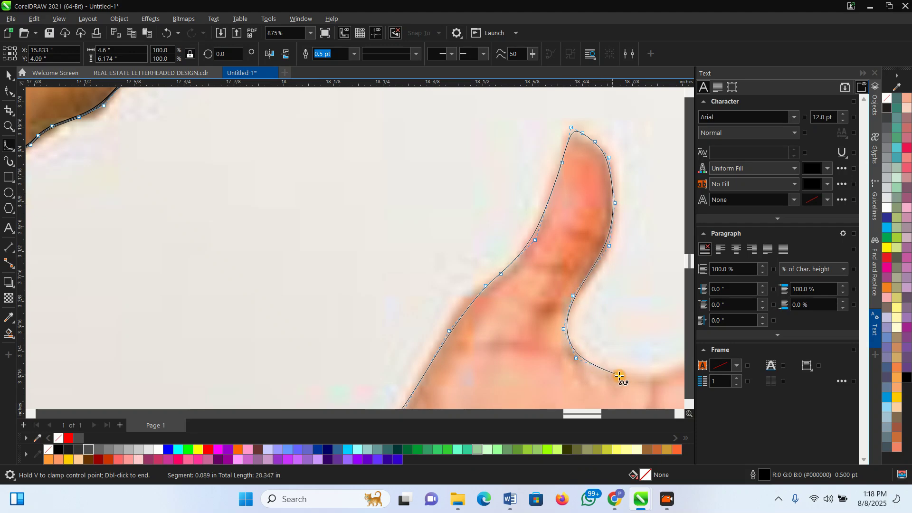
Trace the curved web between the thumb and the index finger of the lower hand
{"action": "left_click", "coordinate": [625, 376]}
{"action": "left_click", "coordinate": [667, 373]}
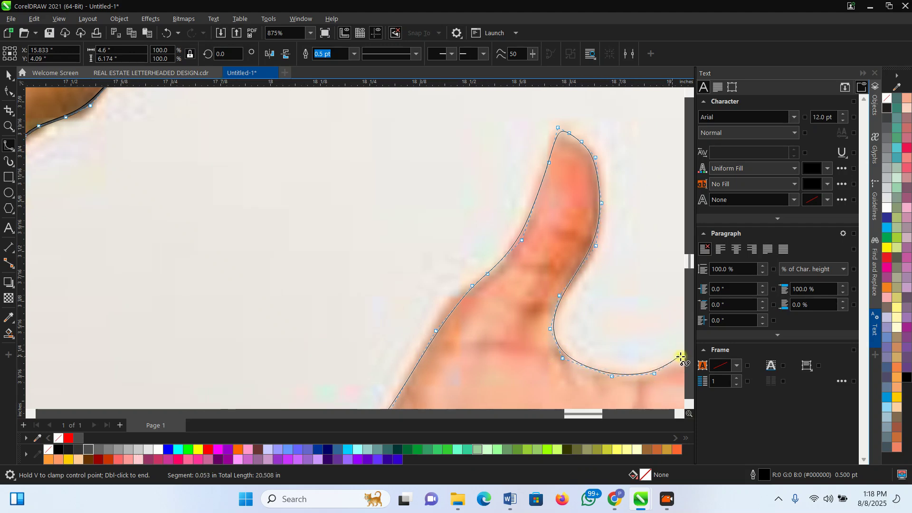
{"action": "left_click", "coordinate": [477, 359]}
{"action": "left_click", "coordinate": [511, 344]}
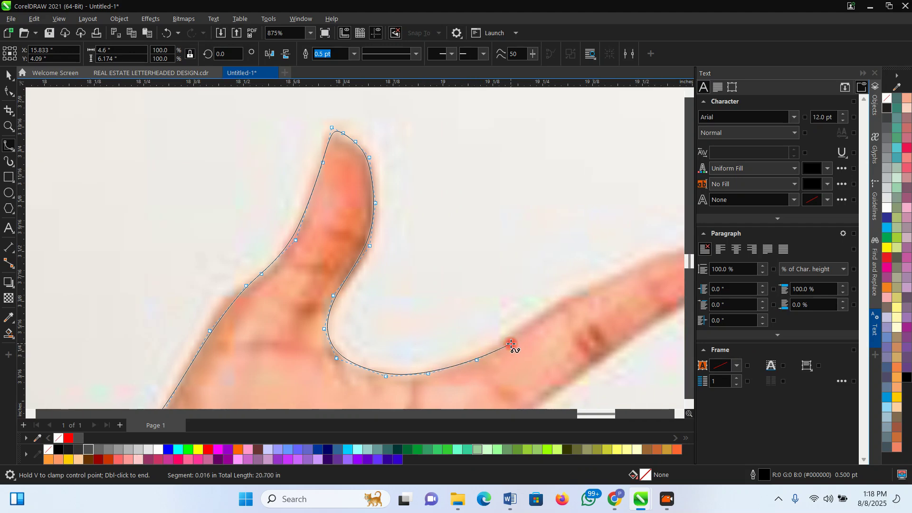
Trace the index finger's upper edge toward its tip, removing and replacing the misplaced points
{"action": "left_click", "coordinate": [535, 314]}
{"action": "left_click", "coordinate": [594, 290]}
{"action": "left_click", "coordinate": [636, 275]}
{"action": "left_click", "coordinate": [666, 257]}
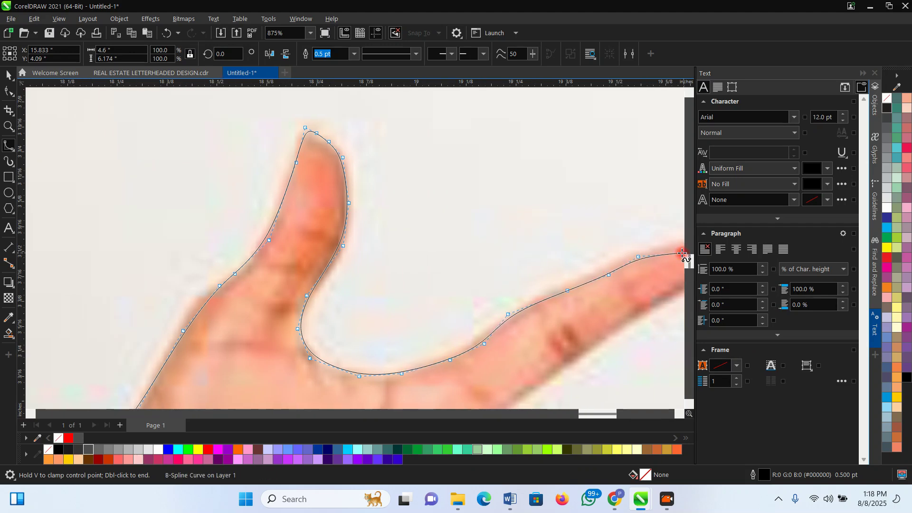
{"action": "left_click", "coordinate": [670, 253]}
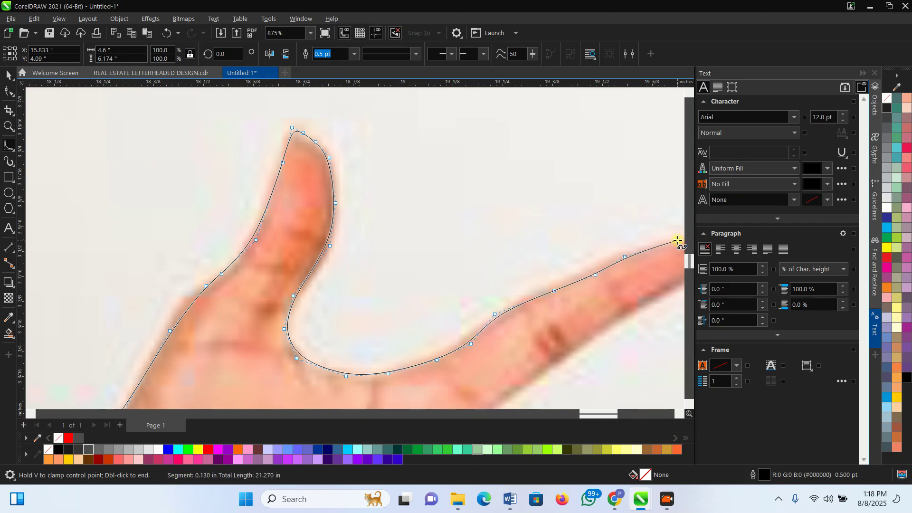
{"action": "key", "text": "BackSpace"}
{"action": "key", "text": "BackSpace"}
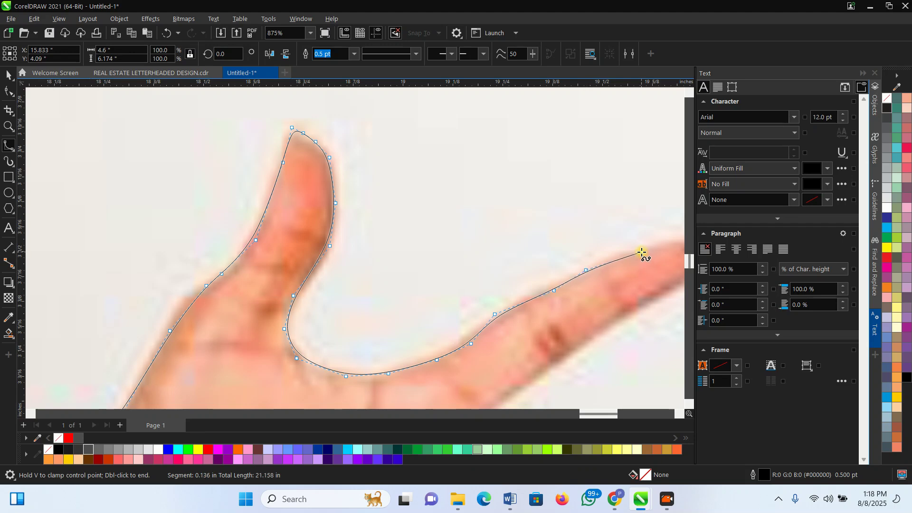
{"action": "left_click", "coordinate": [660, 246]}
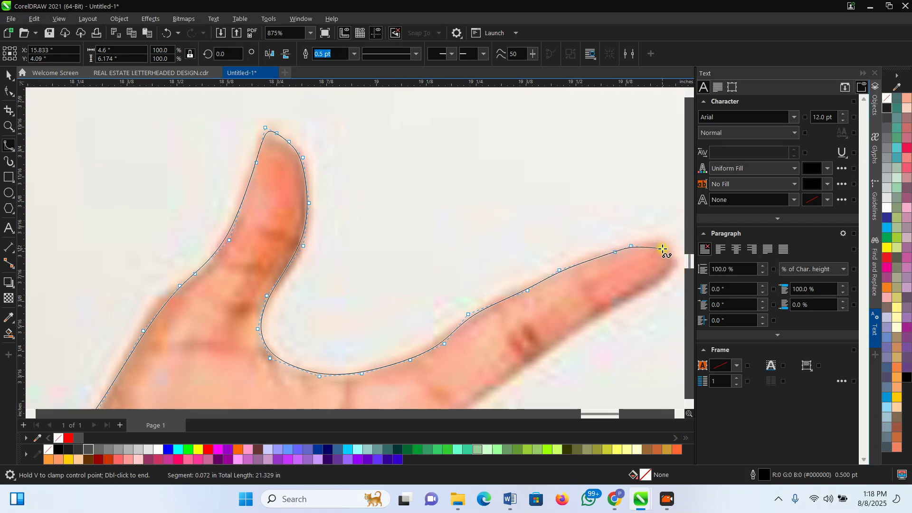
Round the index fingertip and trace back along the finger's lower edge toward the palm
{"action": "left_click", "coordinate": [679, 255]}
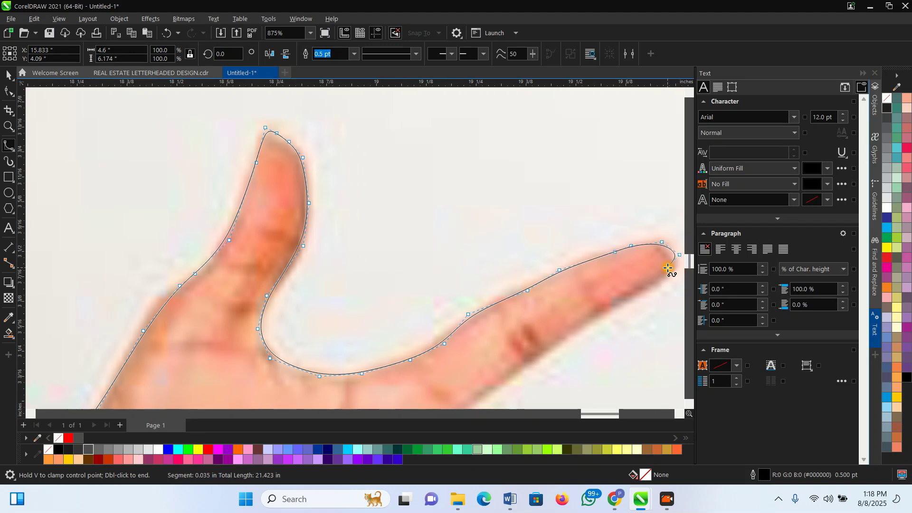
{"action": "left_click", "coordinate": [595, 315]}
{"action": "left_click", "coordinate": [551, 343]}
{"action": "left_click", "coordinate": [520, 364]}
{"action": "left_click", "coordinate": [483, 400]}
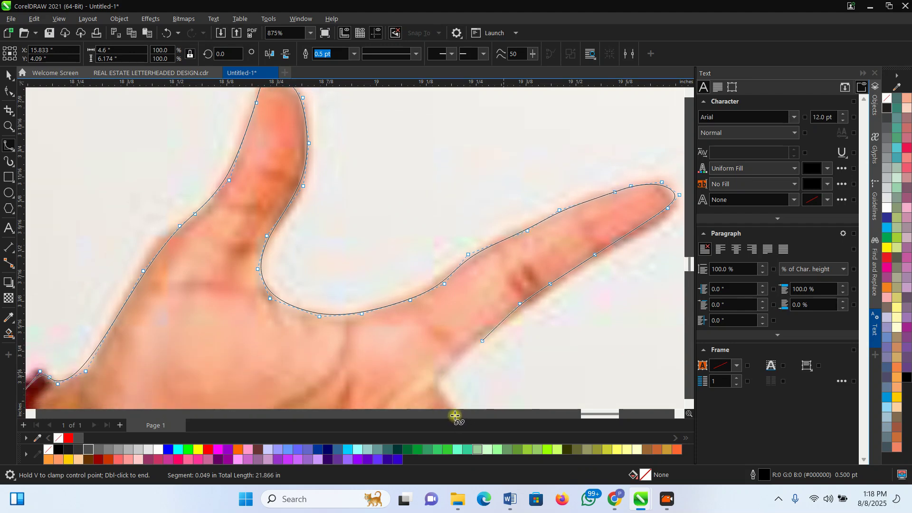
Continue the outline from the base of the lower hand's index finger down around the knuckles of the curled fingers
{"action": "left_click", "coordinate": [461, 321]}
{"action": "left_click", "coordinate": [435, 351]}
{"action": "left_click", "coordinate": [440, 364]}
{"action": "scroll", "coordinate": [440, 365], "scroll_direction": "down", "scroll_amount": 3}
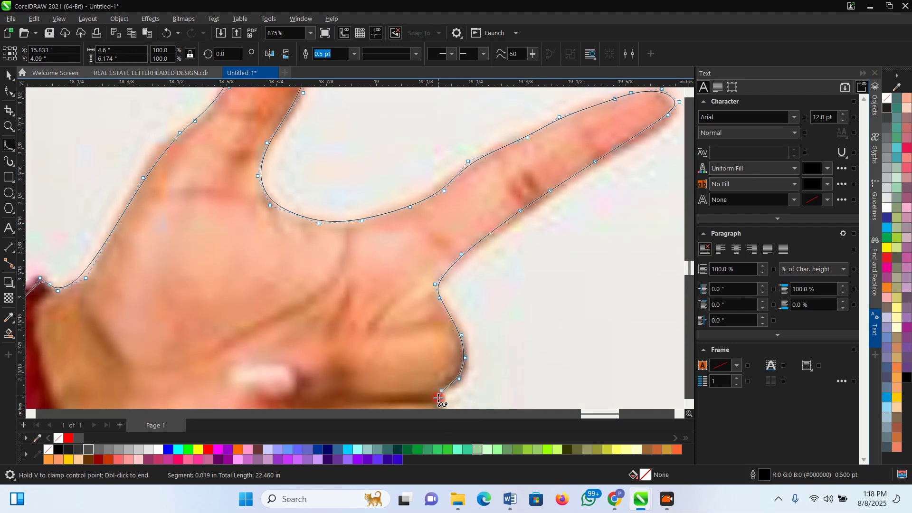
{"action": "scroll", "coordinate": [438, 398], "scroll_direction": "down", "scroll_amount": 3}
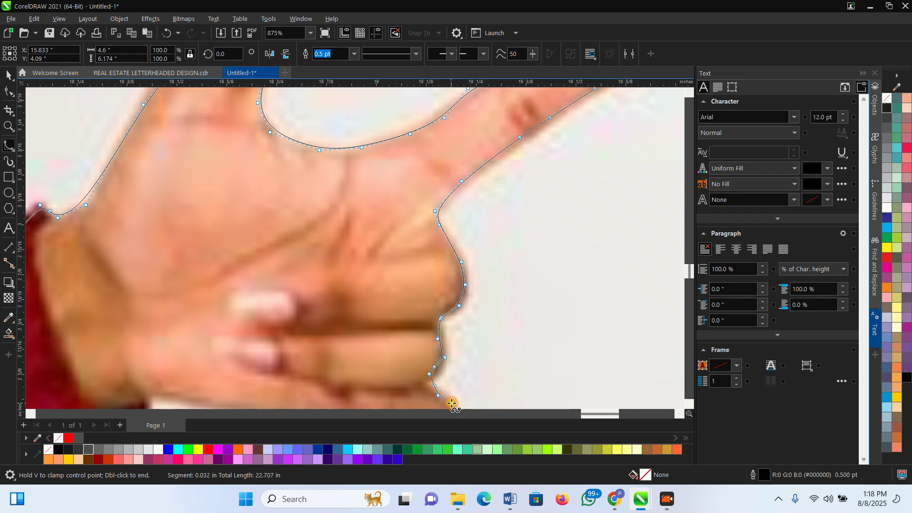
Round the curled little finger and trace the lower edge of the hand back toward the wrist
{"action": "scroll", "coordinate": [452, 403], "scroll_direction": "down", "scroll_amount": 3}
{"action": "left_click", "coordinate": [456, 369]}
{"action": "left_click", "coordinate": [435, 388]}
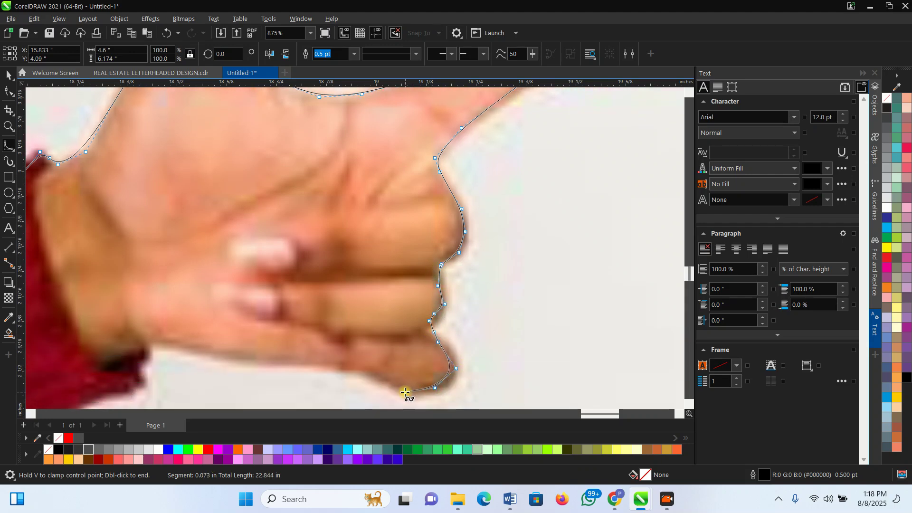
{"action": "left_click", "coordinate": [319, 369]}
{"action": "left_click", "coordinate": [232, 360]}
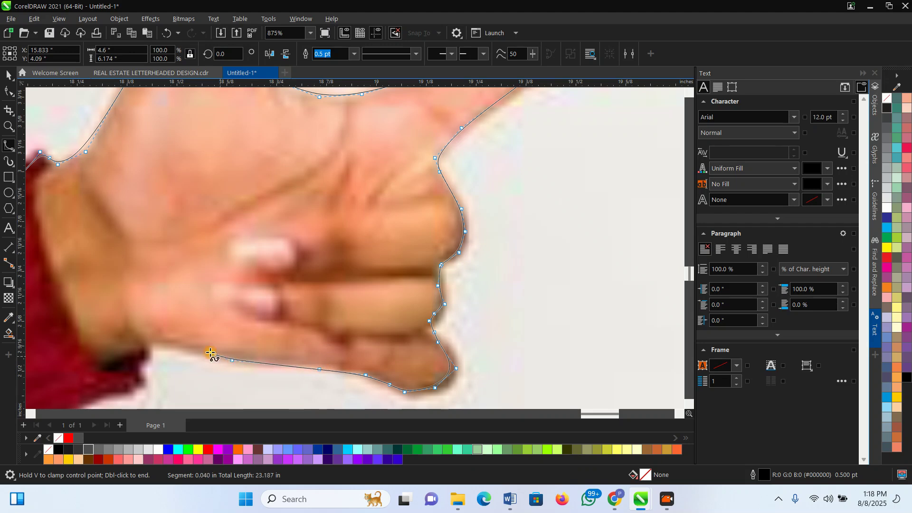
Trace from the wrist around the lower corner of the sleeve cuff
{"action": "left_click", "coordinate": [147, 359]}
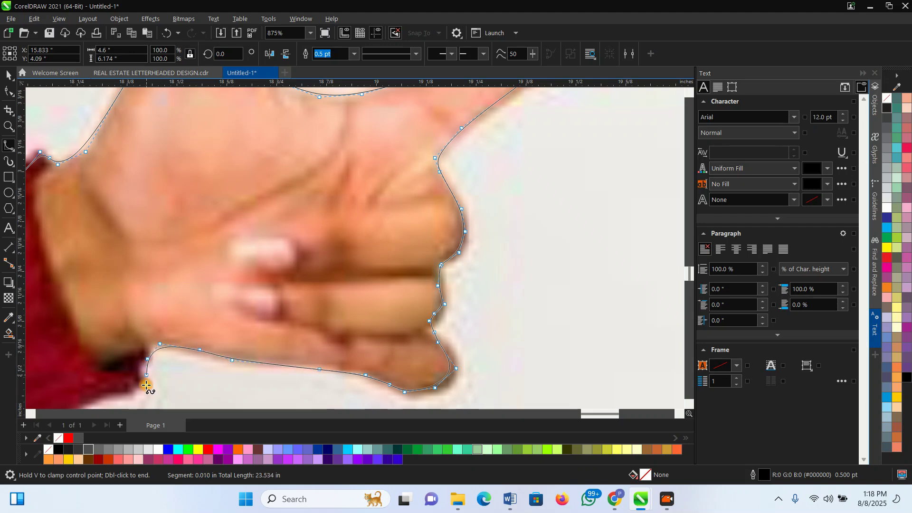
{"action": "left_click", "coordinate": [140, 374]}
{"action": "left_click", "coordinate": [146, 384]}
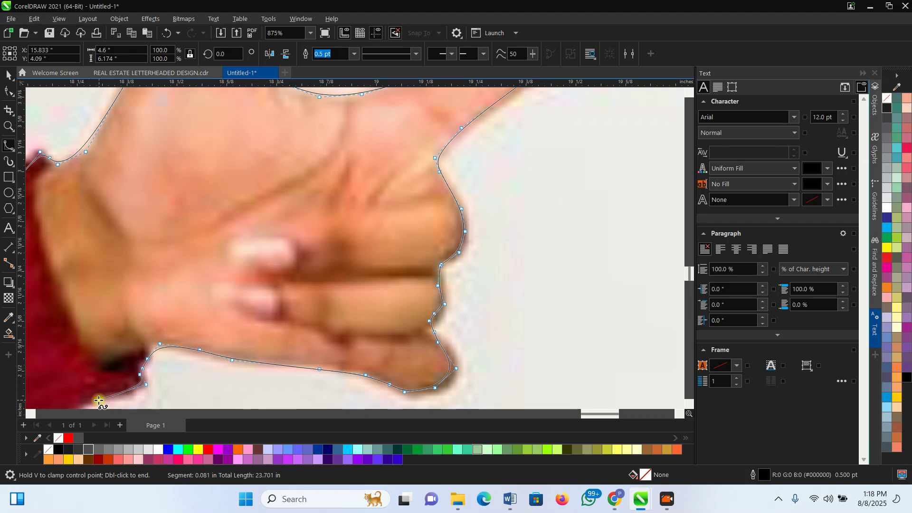
Trace the first stretch of the sleeve's lower edge from the cuff, replacing the misplaced point
{"action": "scroll", "coordinate": [90, 413], "scroll_direction": "down", "scroll_amount": 3}
{"action": "scroll", "coordinate": [70, 364], "scroll_direction": "left", "scroll_amount": 3}
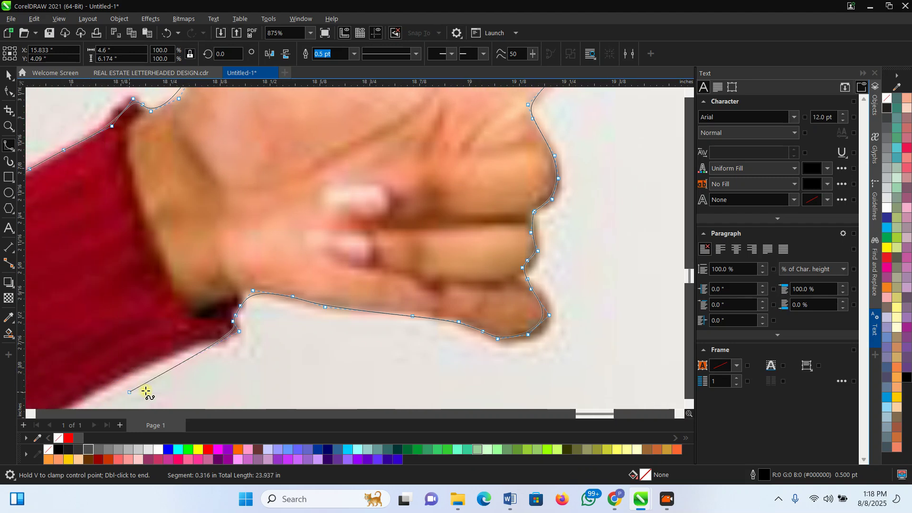
{"action": "left_click", "coordinate": [106, 343]}
{"action": "left_click", "coordinate": [96, 343]}
{"action": "left_click", "coordinate": [146, 367]}
{"action": "left_click", "coordinate": [79, 403]}
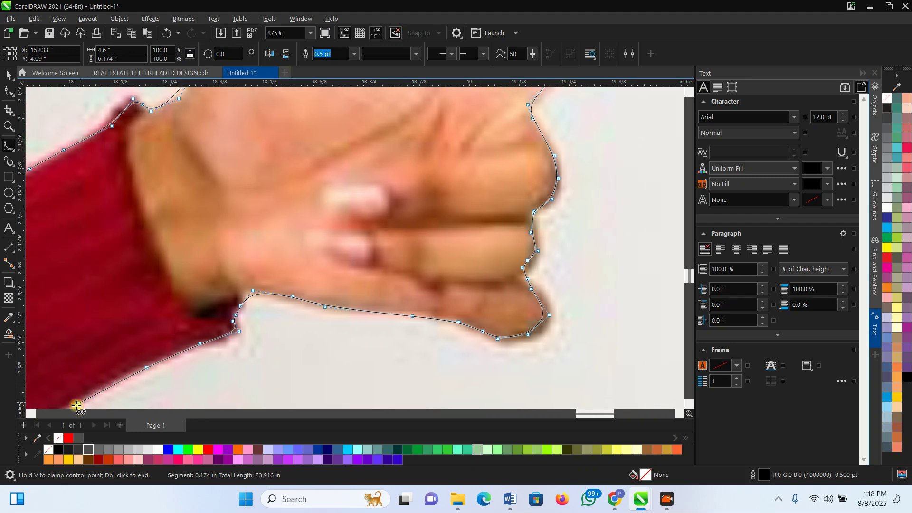
{"action": "scroll", "coordinate": [72, 411], "scroll_direction": "down", "scroll_amount": 5}
{"action": "left_click", "coordinate": [96, 285]}
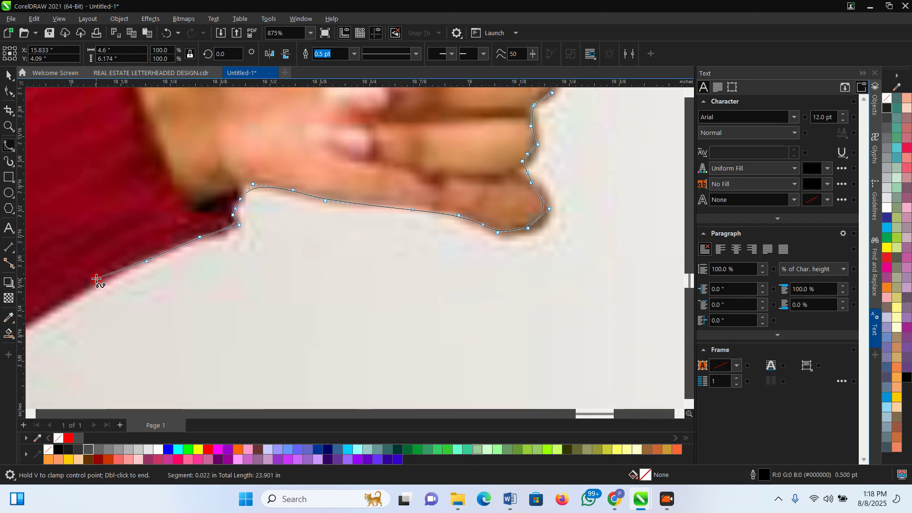
Carry the outline along the rest of the sleeve's underside to where the arm meets the torso
{"action": "left_click", "coordinate": [48, 320]}
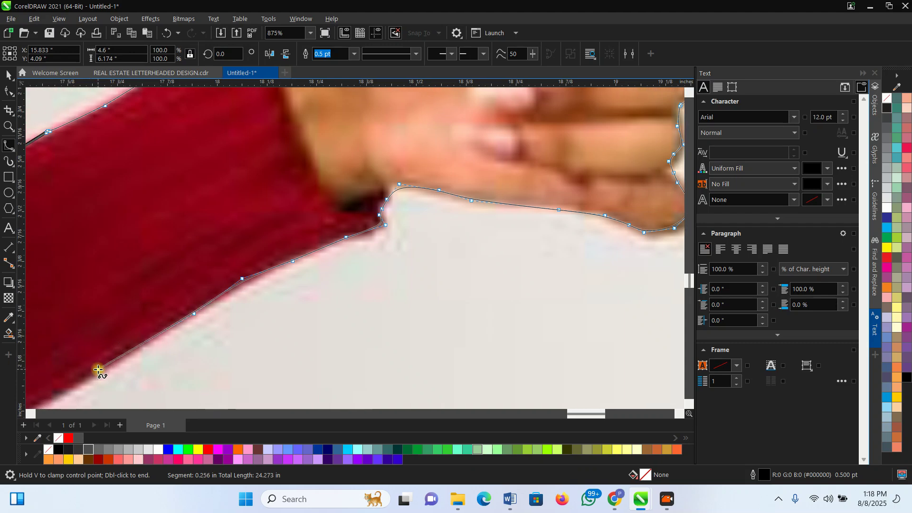
{"action": "left_click", "coordinate": [97, 380]}
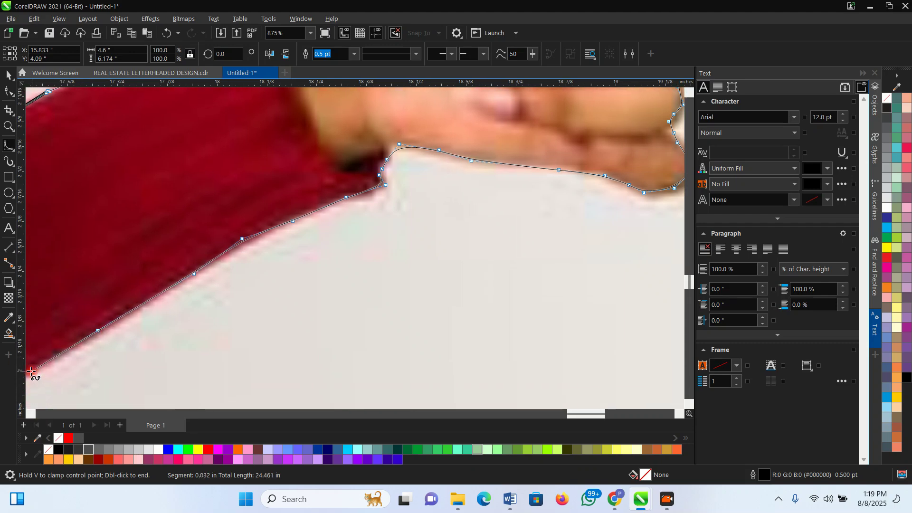
{"action": "left_click", "coordinate": [31, 372]}
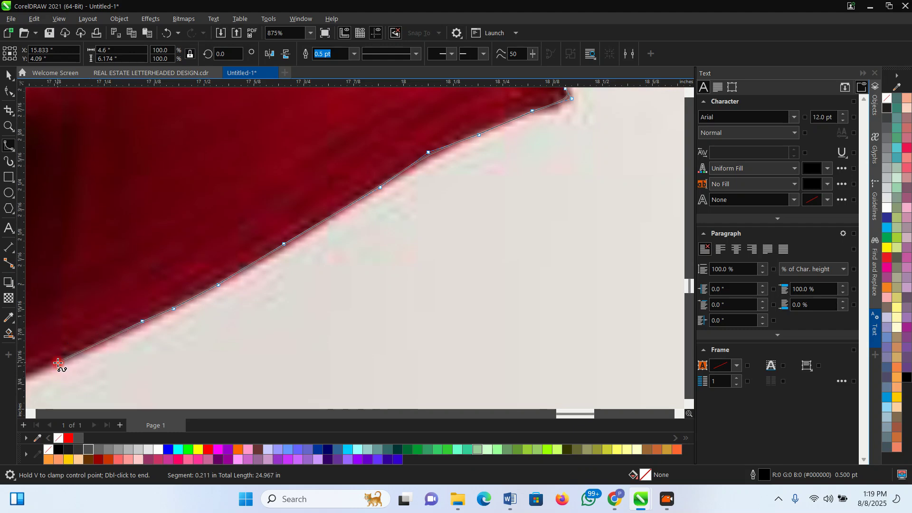
{"action": "left_click", "coordinate": [58, 364]}
{"action": "left_click", "coordinate": [82, 383]}
{"action": "left_click", "coordinate": [65, 391]}
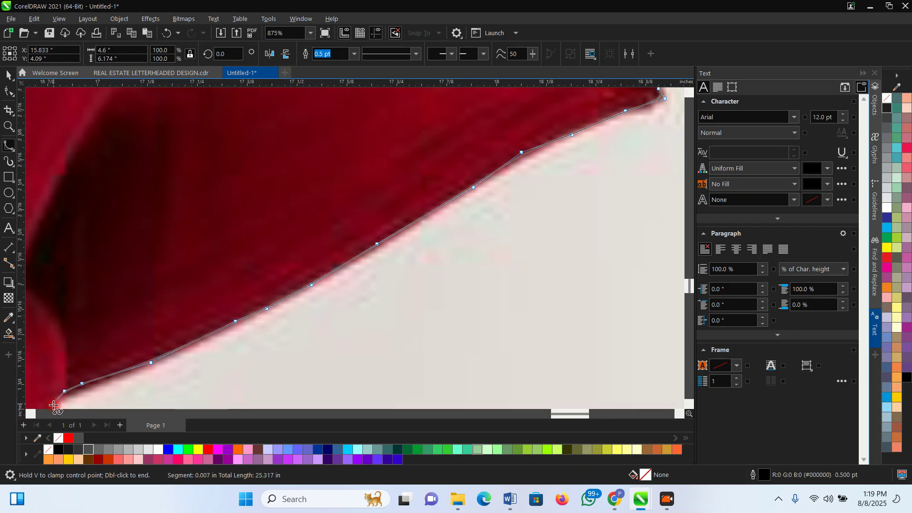
Trace around the inner corner under the arm and down the torso's side, ending the curve just below the photo's bottom edge
{"action": "left_click", "coordinate": [46, 340]}
{"action": "left_click", "coordinate": [58, 368]}
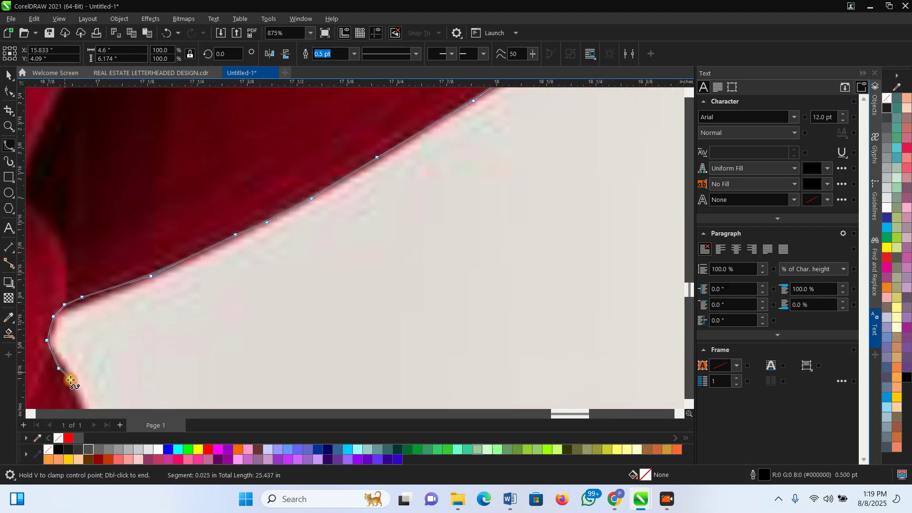
{"action": "left_click", "coordinate": [71, 380]}
{"action": "left_click", "coordinate": [79, 395]}
{"action": "left_click", "coordinate": [87, 357]}
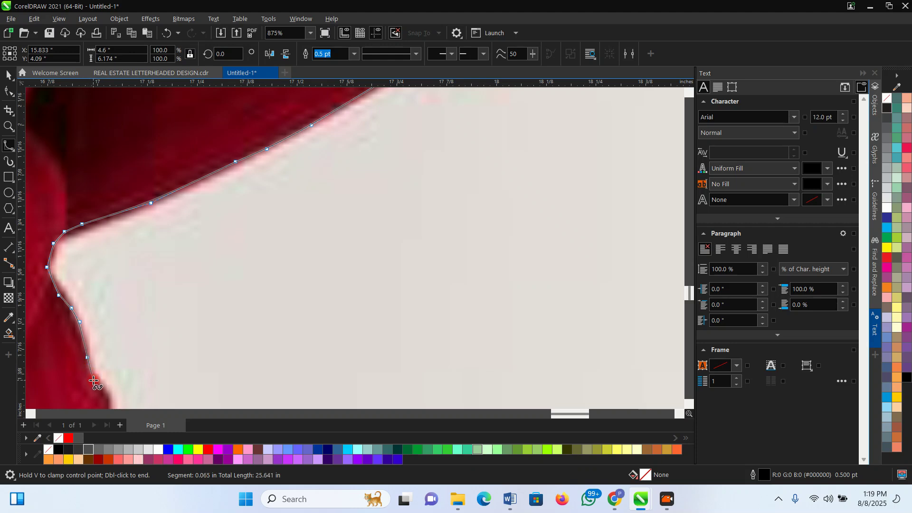
{"action": "left_click", "coordinate": [102, 390]}
{"action": "left_click", "coordinate": [109, 342]}
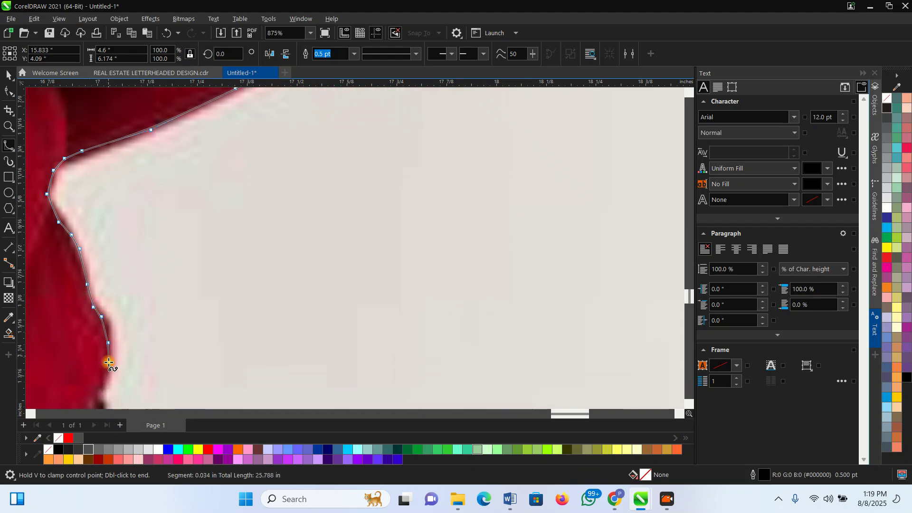
{"action": "left_click", "coordinate": [97, 400]}
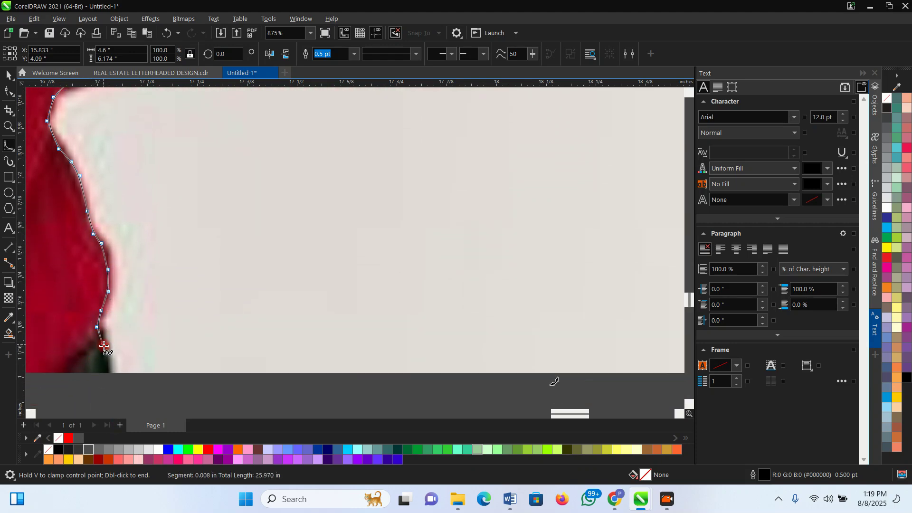
{"action": "double_click", "coordinate": [108, 386]}
Close the outline by extending its end along the photo's bottom edge to the starting point, and deselect it
{"action": "scroll", "coordinate": [281, 278], "scroll_direction": "down", "scroll_amount": 6}
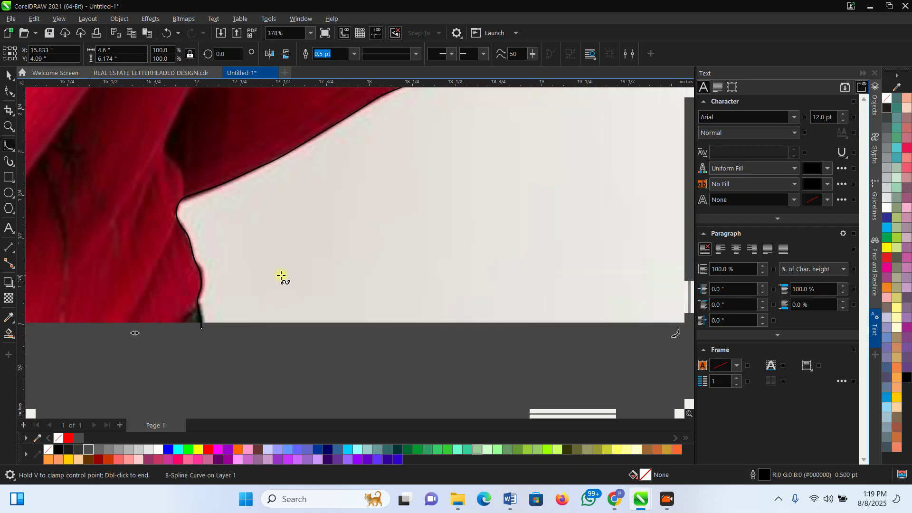
{"action": "scroll", "coordinate": [306, 341], "scroll_direction": "down", "scroll_amount": 2}
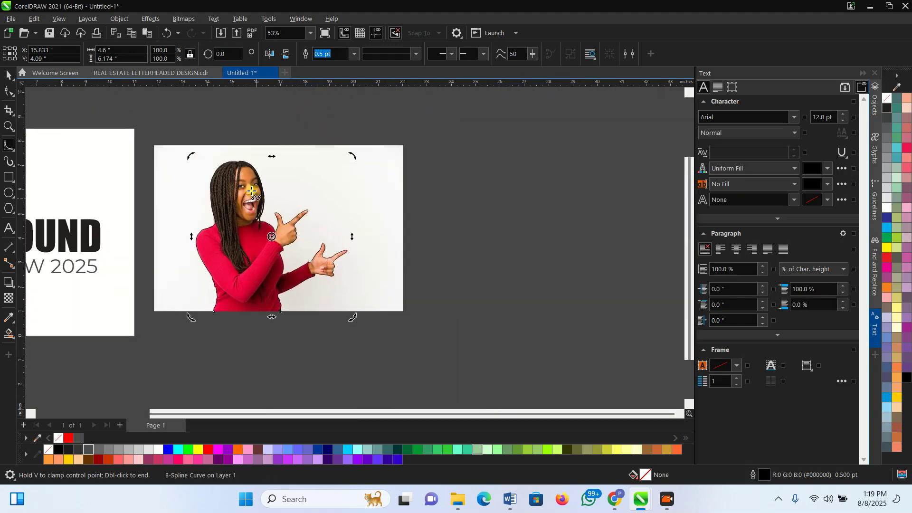
{"action": "scroll", "coordinate": [239, 337], "scroll_direction": "up", "scroll_amount": 4}
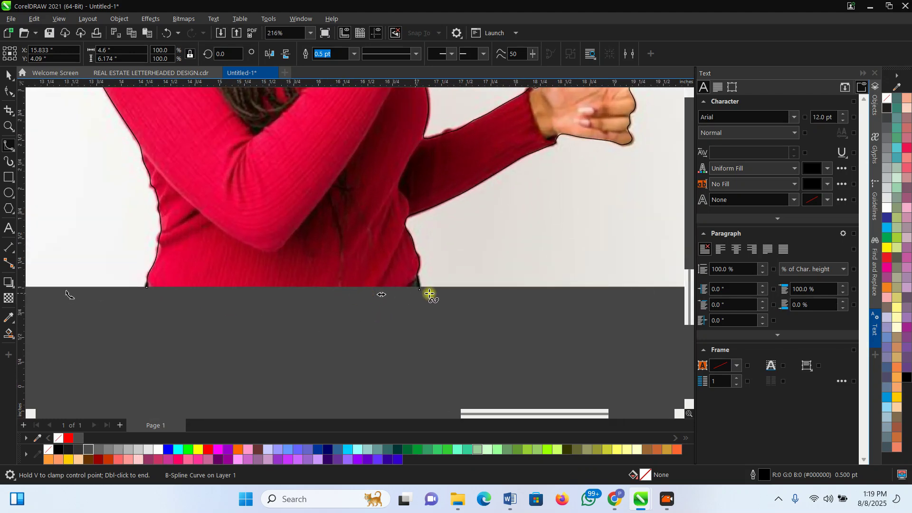
{"action": "scroll", "coordinate": [418, 289], "scroll_direction": "up", "scroll_amount": 1}
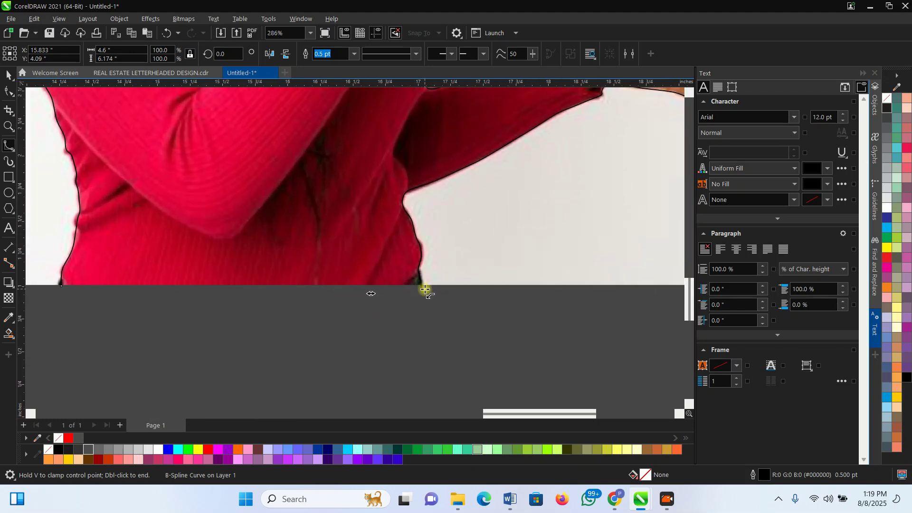
{"action": "left_click", "coordinate": [425, 289]}
{"action": "left_click", "coordinate": [423, 290]}
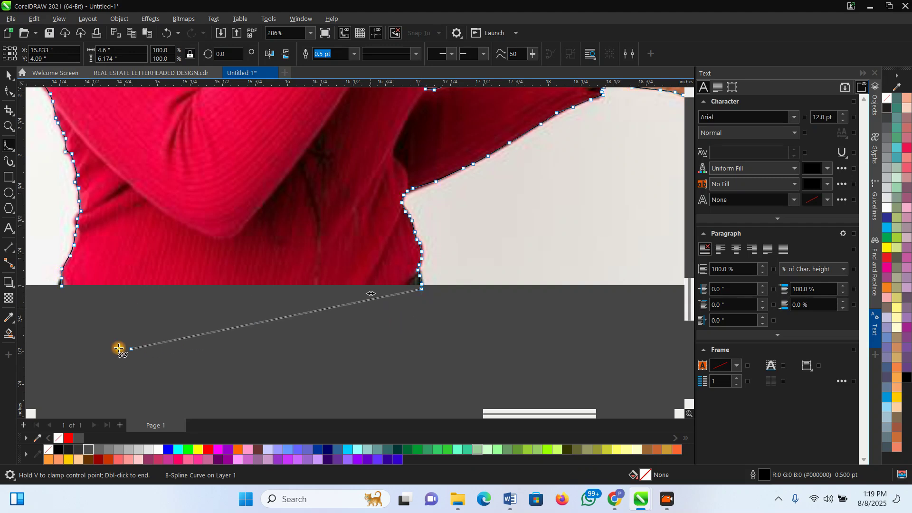
{"action": "left_click", "coordinate": [62, 289]}
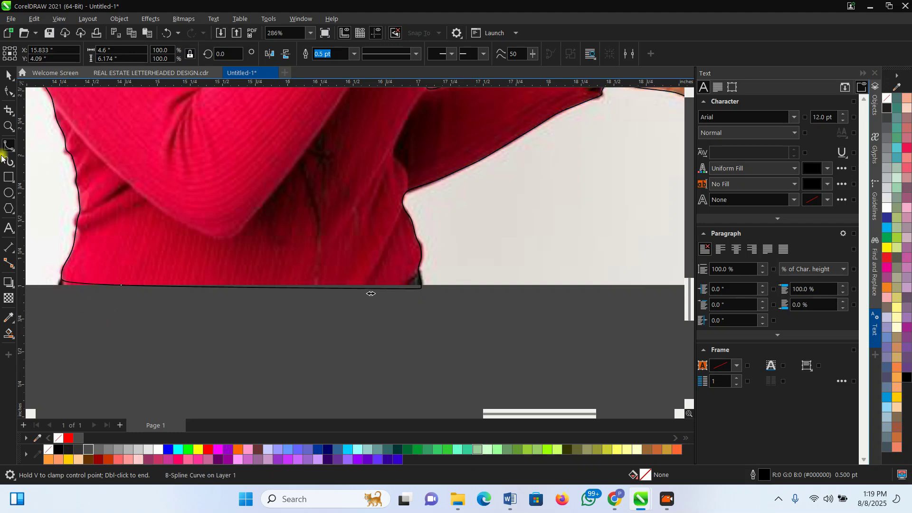
{"action": "left_click", "coordinate": [8, 75]}
{"action": "left_click", "coordinate": [259, 298]}
Move the outline's lower corner control point below the photo with the Shape tool so the curve clears the bottom of the sweater
{"action": "scroll", "coordinate": [237, 290], "scroll_direction": "down", "scroll_amount": 2}
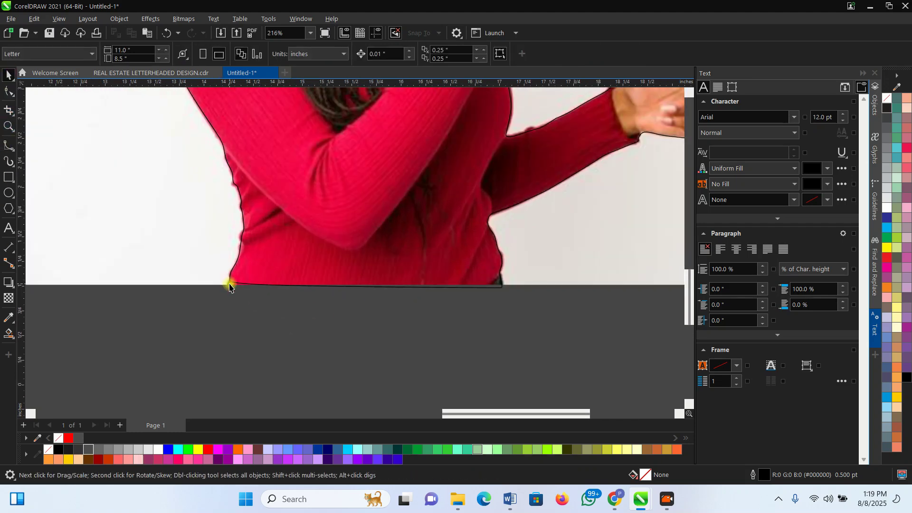
{"action": "scroll", "coordinate": [250, 287], "scroll_direction": "up", "scroll_amount": 3}
{"action": "left_click", "coordinate": [245, 279]}
{"action": "left_click", "coordinate": [7, 93]}
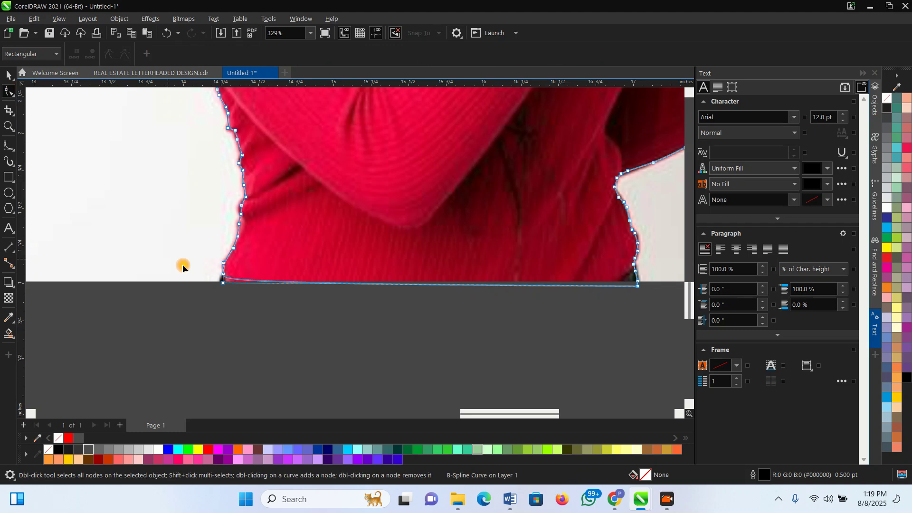
{"action": "scroll", "coordinate": [190, 266], "scroll_direction": "up", "scroll_amount": 4}
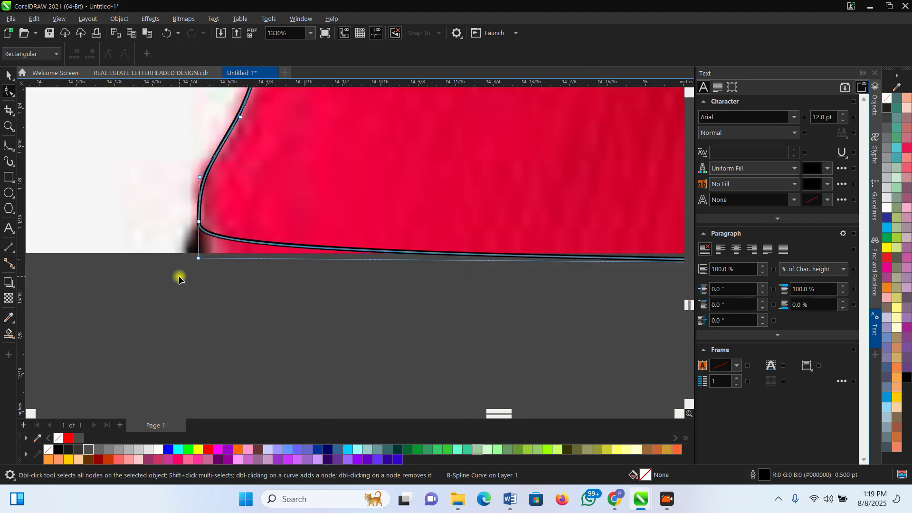
{"action": "left_click_drag", "start_coordinate": [198, 258], "coordinate": [194, 320]}
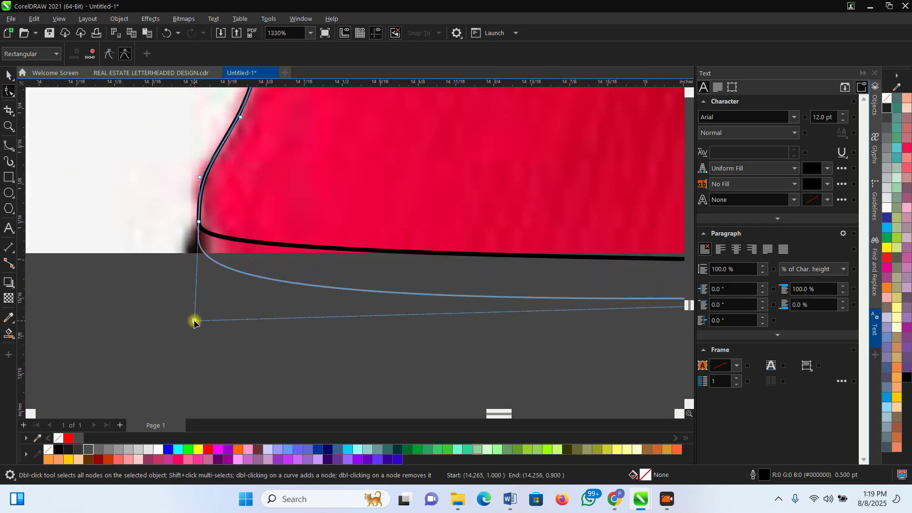
{"action": "scroll", "coordinate": [194, 321], "scroll_direction": "down", "scroll_amount": 7}
{"action": "scroll", "coordinate": [195, 327], "scroll_direction": "down", "scroll_amount": 2}
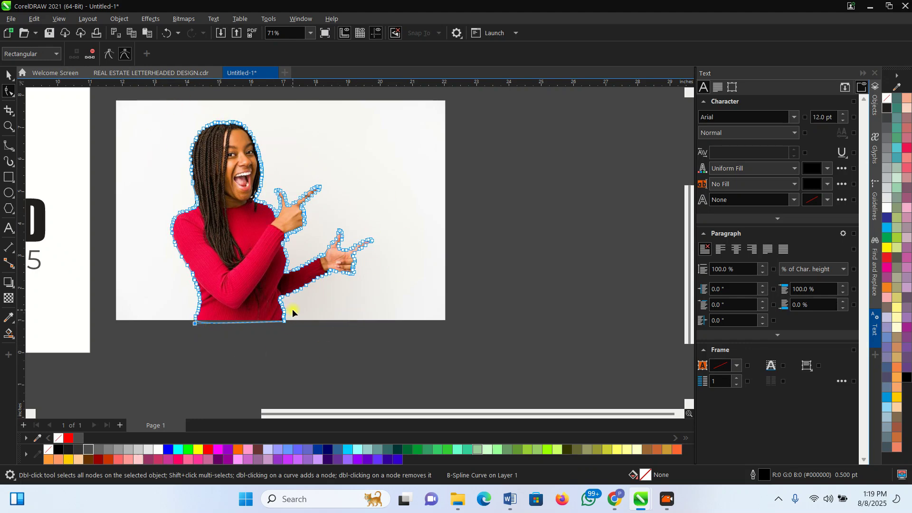
{"action": "key", "text": "space"}
{"action": "left_click", "coordinate": [523, 296]}
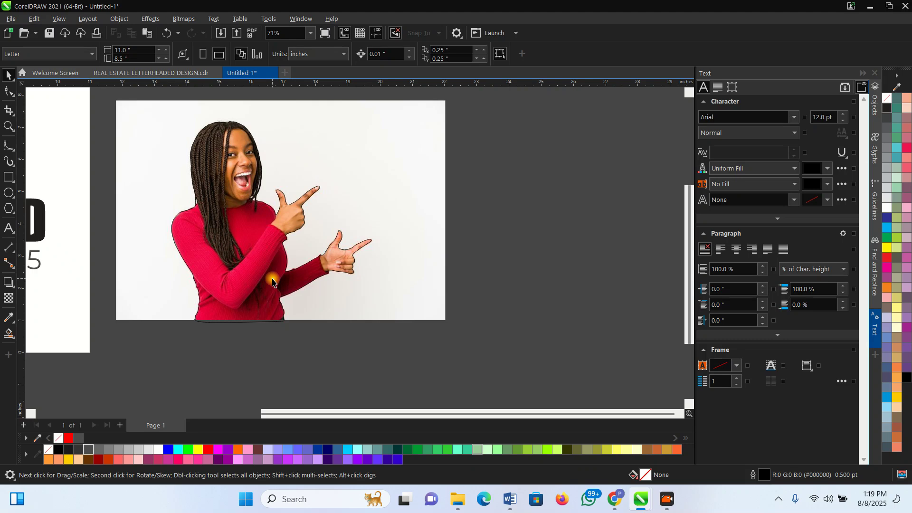
Move the traced outline aside to check its shape, undo the move and deselect it
{"action": "left_click", "coordinate": [271, 269]}
{"action": "left_click_drag", "start_coordinate": [277, 278], "coordinate": [402, 293]}
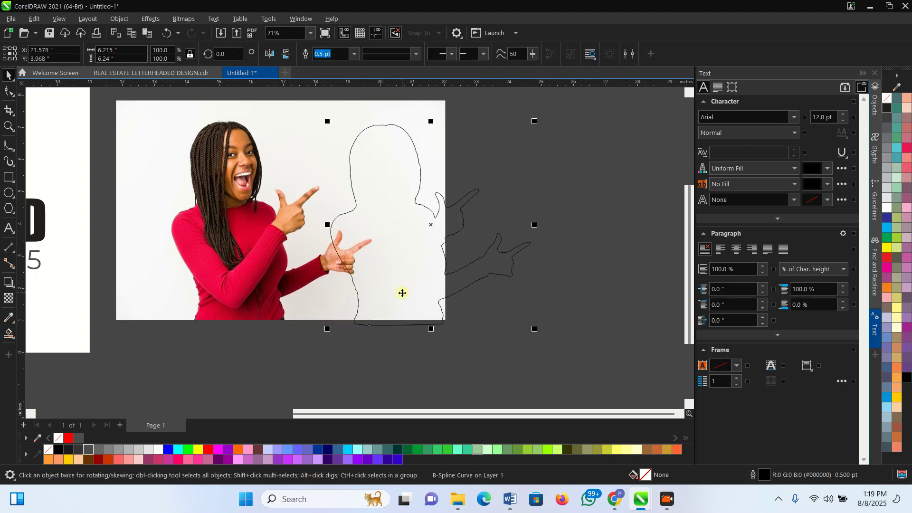
{"action": "key", "text": "ctrl+z"}
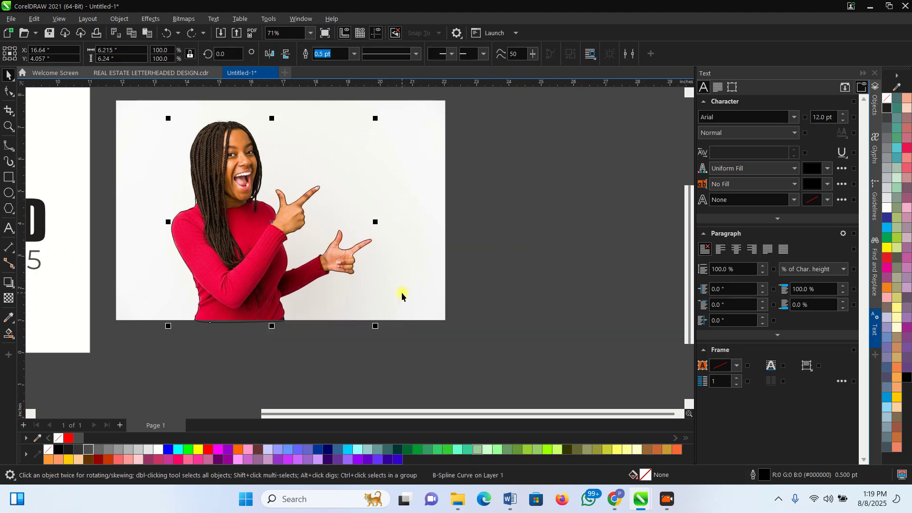
{"action": "left_click", "coordinate": [498, 298]}
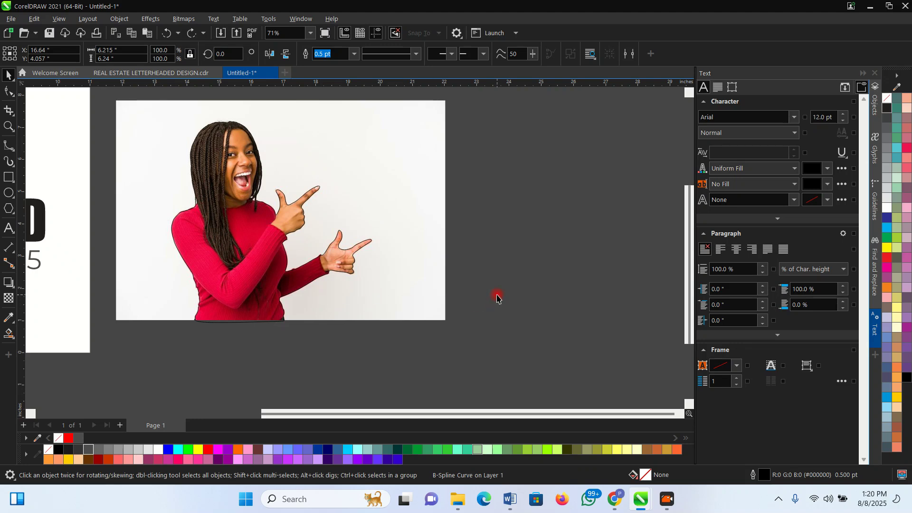
Select the traced outline together with the photo and intersect the two objects
{"action": "left_click", "coordinate": [224, 254]}
{"action": "left_click", "coordinate": [431, 192], "text": "shift"}
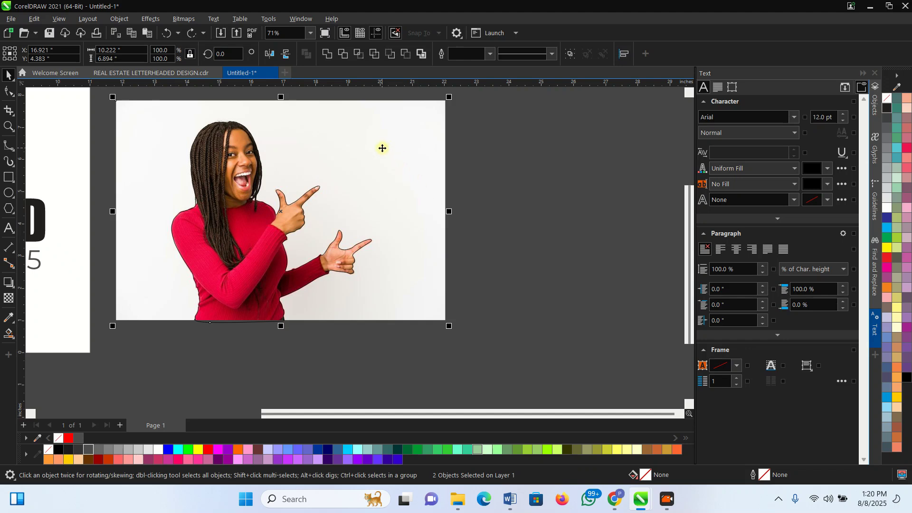
{"action": "left_click", "coordinate": [361, 57]}
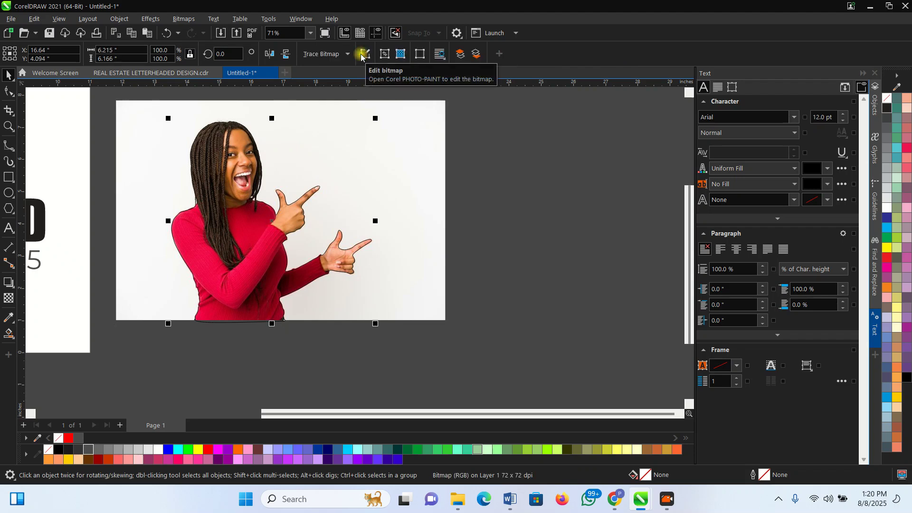
{"action": "scroll", "coordinate": [163, 228], "scroll_direction": "down", "scroll_amount": 2}
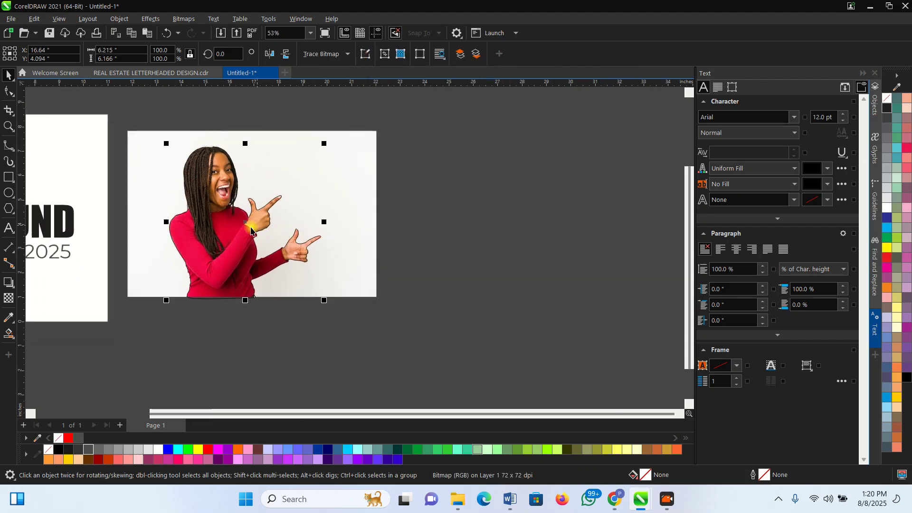
Move the traced outline and the intersected cut-out of the woman off the photo into the empty space beside it
{"action": "left_click_drag", "start_coordinate": [231, 255], "coordinate": [474, 239]}
{"action": "scroll", "coordinate": [230, 261], "scroll_direction": "down", "scroll_amount": 2}
{"action": "left_click_drag", "start_coordinate": [230, 261], "coordinate": [498, 258]}
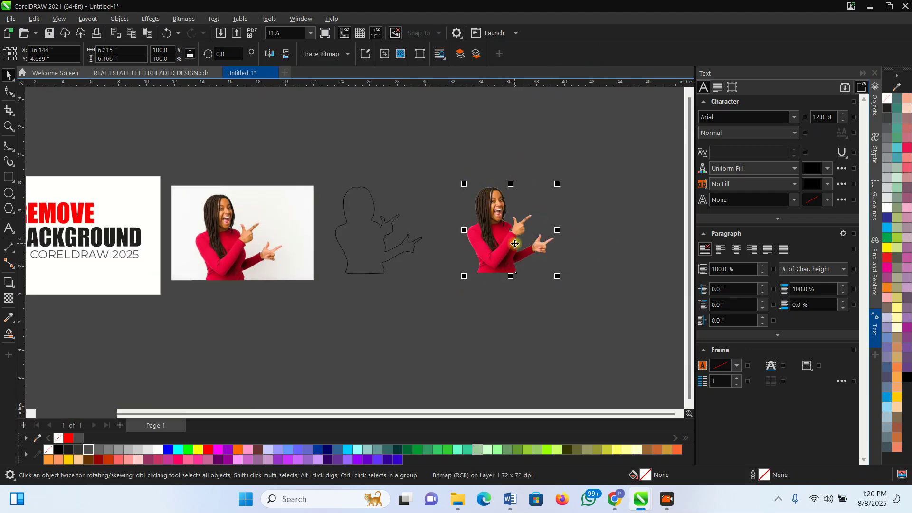
Delete the traced outline and the original photo, and move the cut-out into the photo's former place beside the page
{"action": "left_click", "coordinate": [444, 287]}
{"action": "left_click", "coordinate": [385, 255]}
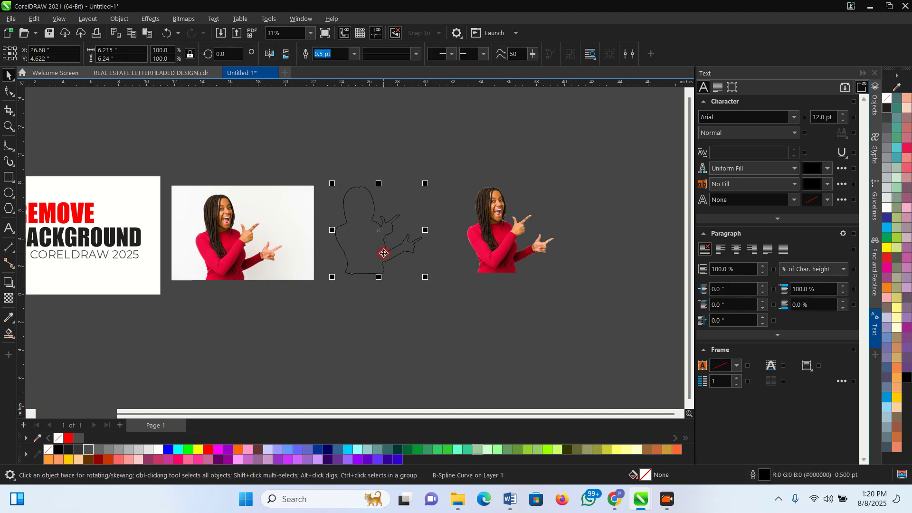
{"action": "key", "text": "Delete"}
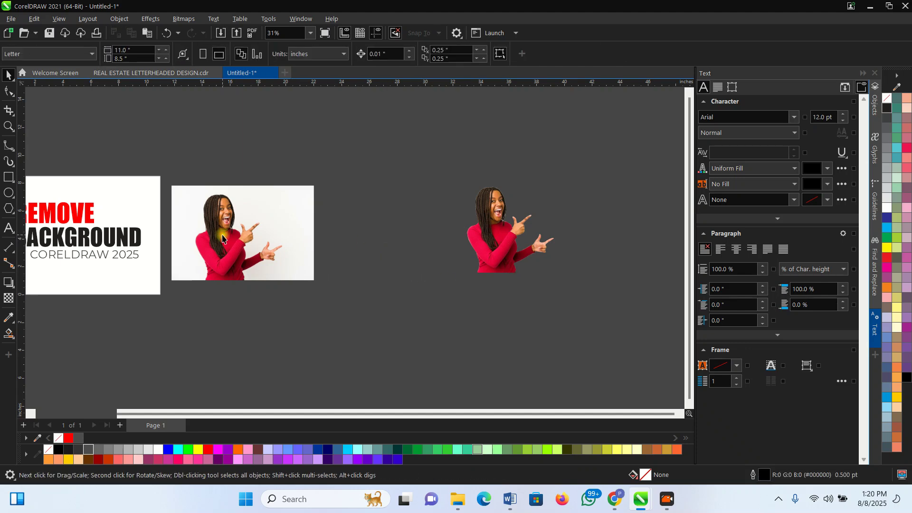
{"action": "left_click", "coordinate": [224, 237]}
{"action": "key", "text": "Delete"}
{"action": "left_click_drag", "start_coordinate": [485, 230], "coordinate": [172, 238]}
Examine the cut-out's edges around the hair, face and hand, and look for background left between the braids
{"action": "key", "text": "z"}
{"action": "left_click_drag", "start_coordinate": [161, 186], "coordinate": [243, 271]}
{"action": "scroll", "coordinate": [306, 132], "scroll_direction": "up", "scroll_amount": 3}
{"action": "scroll", "coordinate": [285, 130], "scroll_direction": "up", "scroll_amount": 1}
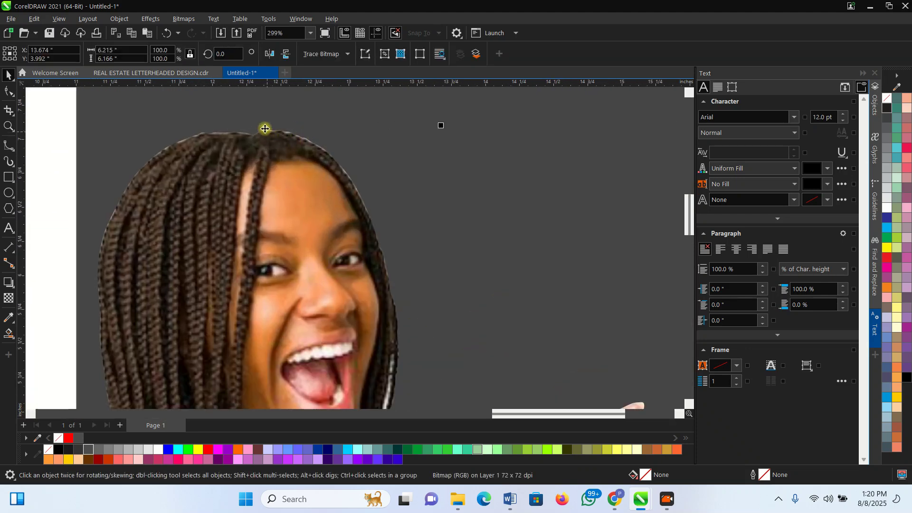
{"action": "scroll", "coordinate": [299, 142], "scroll_direction": "down", "scroll_amount": 3}
{"action": "scroll", "coordinate": [342, 285], "scroll_direction": "up", "scroll_amount": 4}
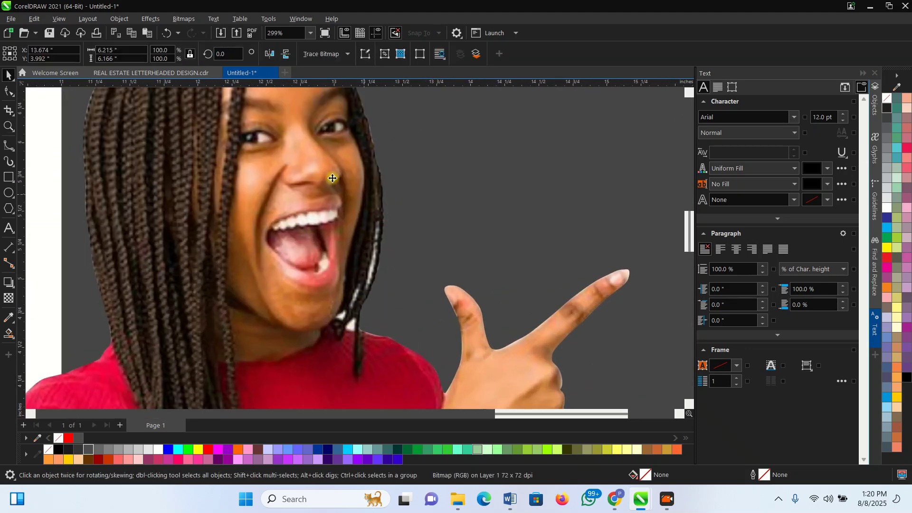
{"action": "scroll", "coordinate": [356, 223], "scroll_direction": "up", "scroll_amount": 3}
{"action": "scroll", "coordinate": [173, 281], "scroll_direction": "down", "scroll_amount": 1}
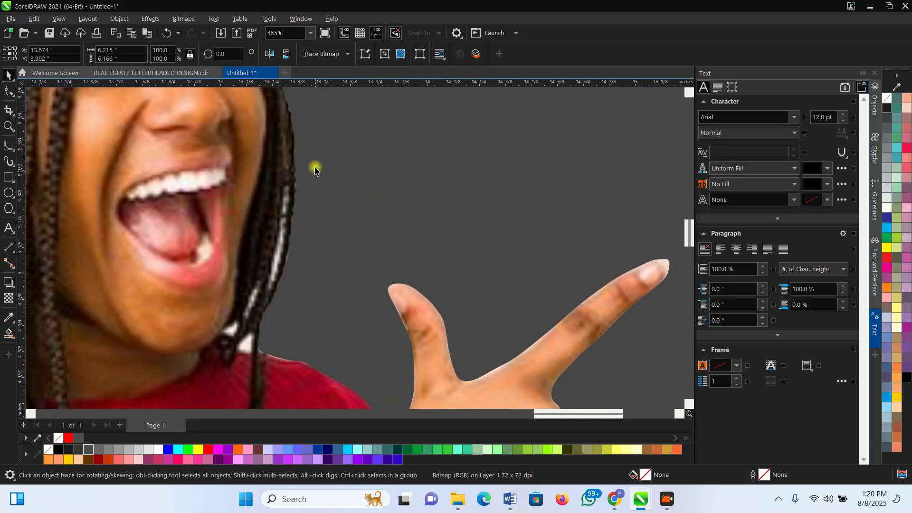
{"action": "scroll", "coordinate": [297, 205], "scroll_direction": "down", "scroll_amount": 3}
{"action": "scroll", "coordinate": [246, 157], "scroll_direction": "up", "scroll_amount": 3}
{"action": "scroll", "coordinate": [184, 161], "scroll_direction": "up", "scroll_amount": 1}
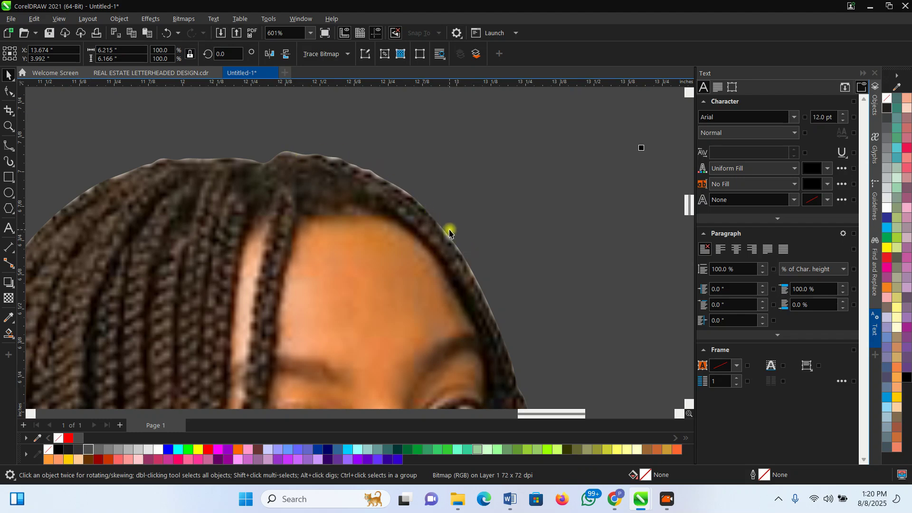
{"action": "scroll", "coordinate": [298, 181], "scroll_direction": "down", "scroll_amount": 3}
{"action": "scroll", "coordinate": [311, 307], "scroll_direction": "up", "scroll_amount": 2}
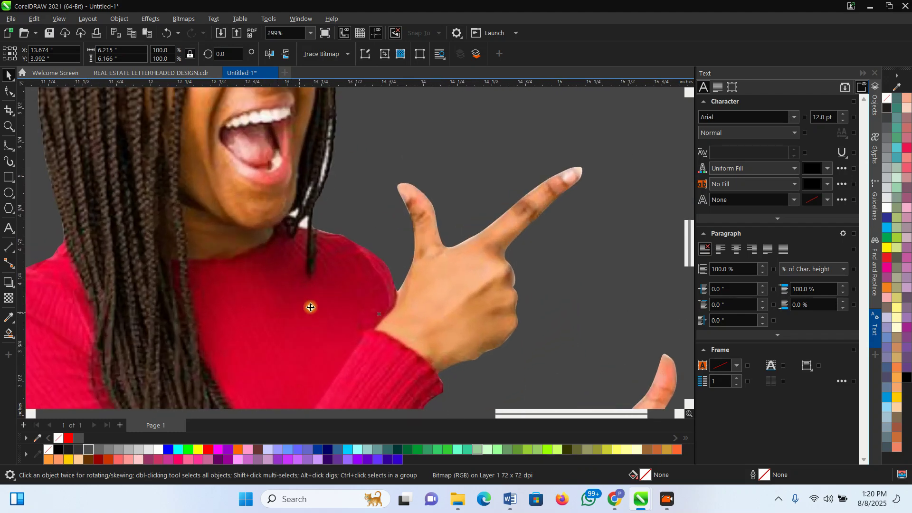
{"action": "scroll", "coordinate": [310, 308], "scroll_direction": "down", "scroll_amount": 2}
{"action": "scroll", "coordinate": [299, 261], "scroll_direction": "up", "scroll_amount": 3}
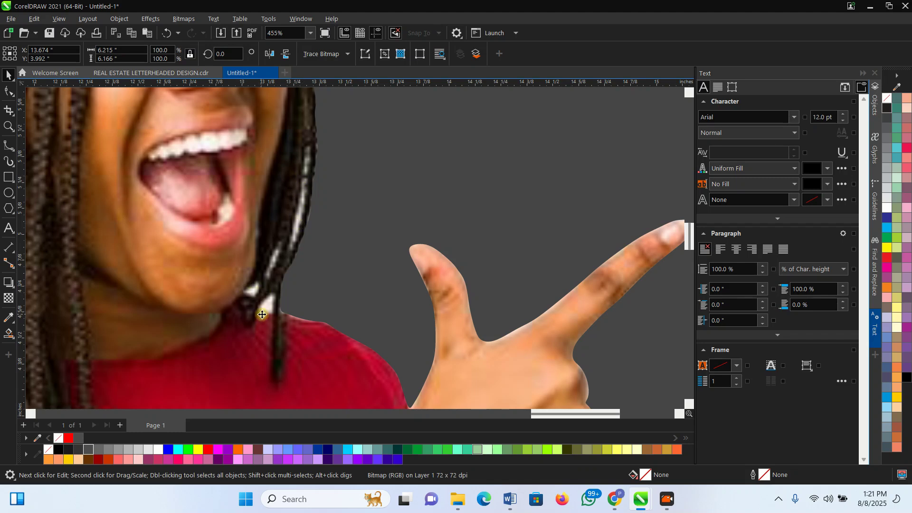
{"action": "scroll", "coordinate": [326, 238], "scroll_direction": "up", "scroll_amount": 2}
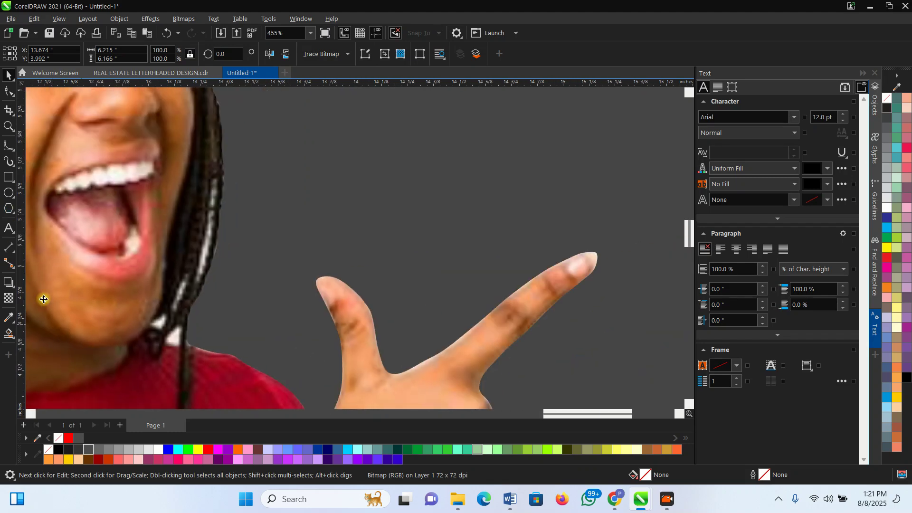
{"action": "scroll", "coordinate": [41, 298], "scroll_direction": "down", "scroll_amount": 2}
Trace the long light gap between the braids beside the mouth with a closed B-Spline outline about 0.11 by 0.5 inches
{"action": "left_click", "coordinate": [9, 145]}
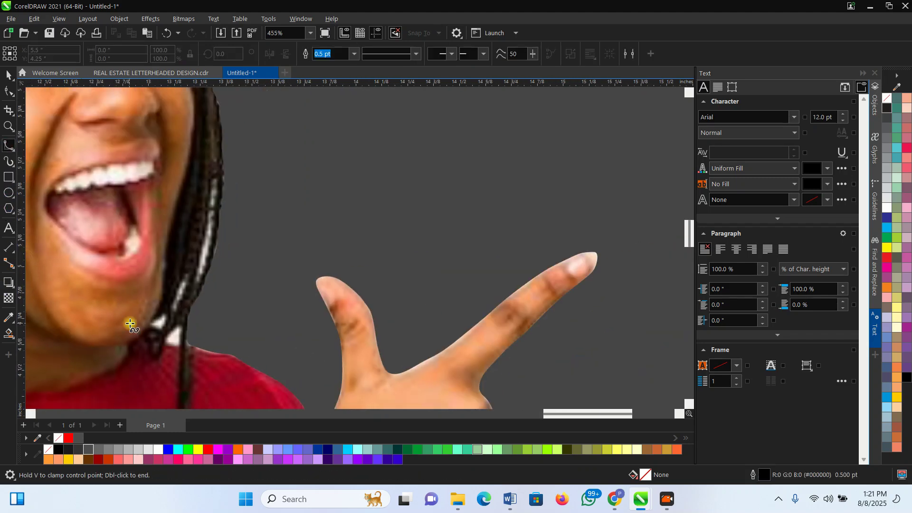
{"action": "scroll", "coordinate": [130, 324], "scroll_direction": "up", "scroll_amount": 1}
{"action": "left_click", "coordinate": [240, 128]}
{"action": "left_click", "coordinate": [233, 154]}
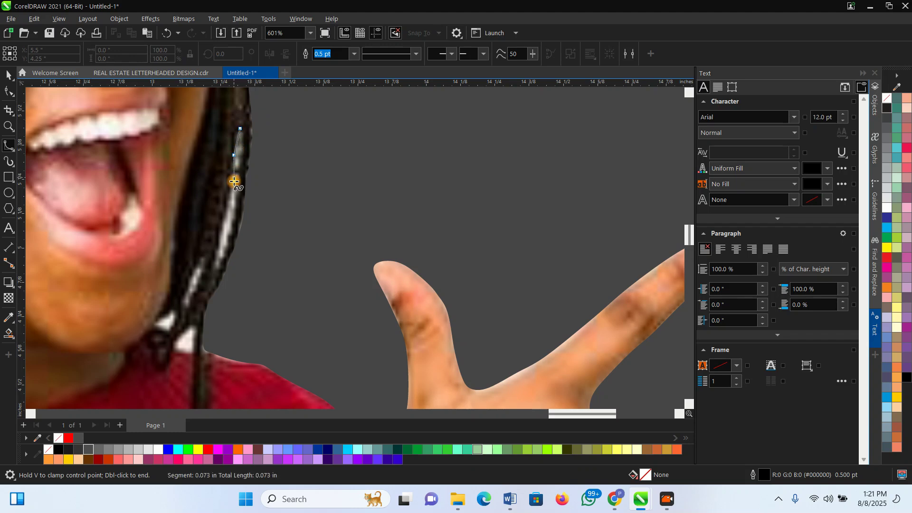
{"action": "left_click", "coordinate": [225, 203]}
{"action": "left_click", "coordinate": [217, 238]}
{"action": "left_click", "coordinate": [211, 276]}
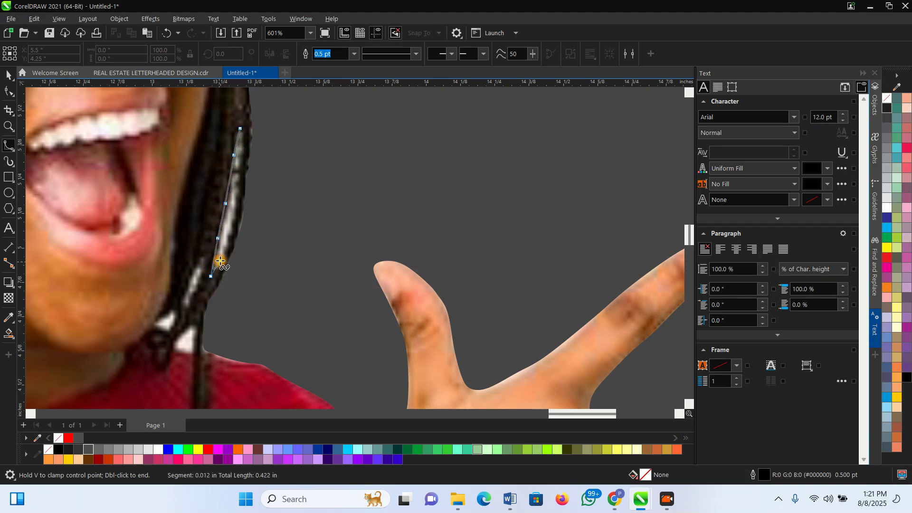
{"action": "left_click", "coordinate": [222, 259]}
{"action": "left_click", "coordinate": [234, 223]}
{"action": "left_click", "coordinate": [239, 193]}
{"action": "left_click", "coordinate": [240, 158]}
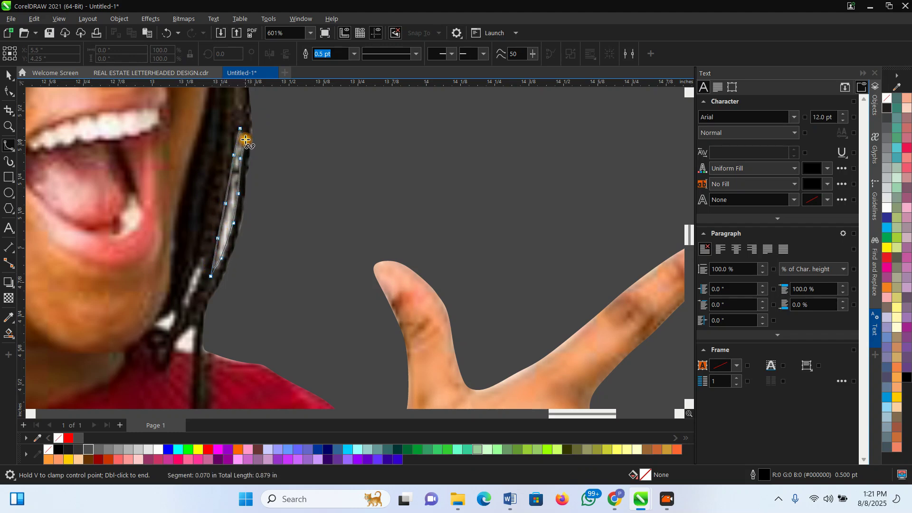
{"action": "double_click", "coordinate": [241, 128]}
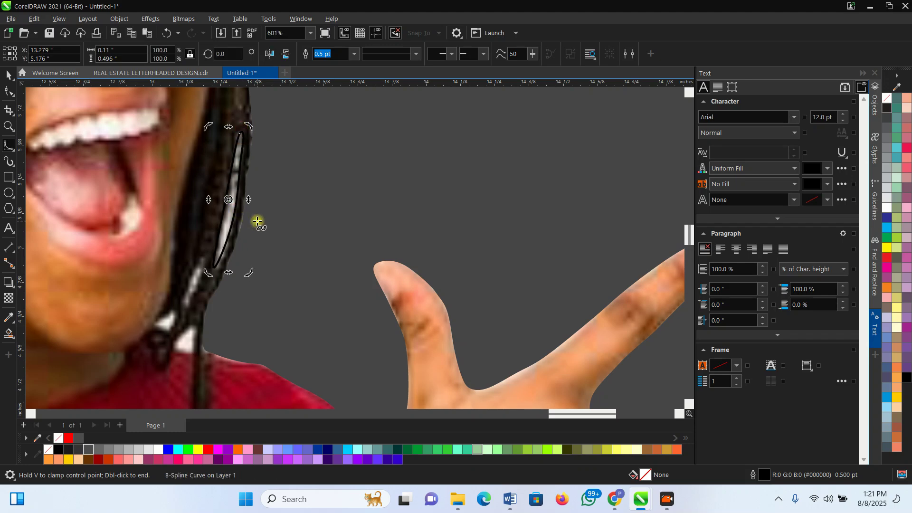
{"action": "key", "text": "space"}
Add the cut-out to the selected gap outline, intersect the two objects and deselect them
{"action": "scroll", "coordinate": [258, 222], "scroll_direction": "down", "scroll_amount": 3}
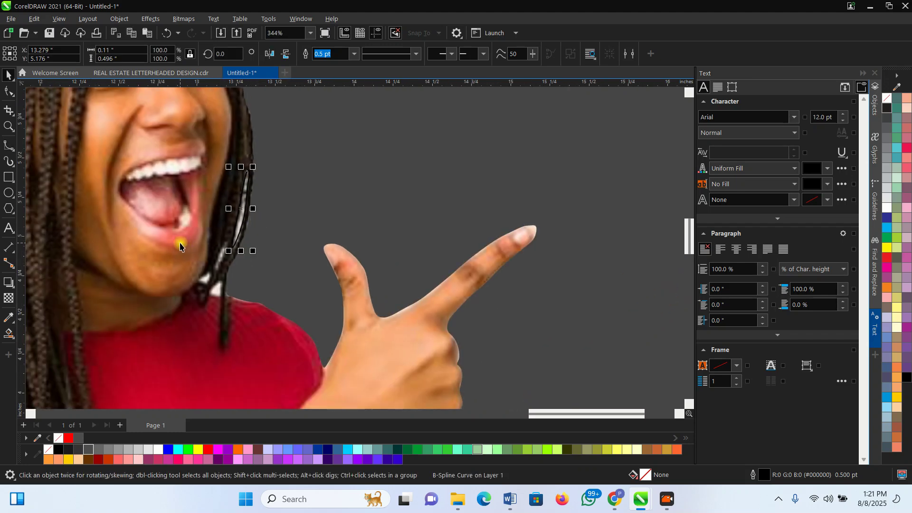
{"action": "left_click", "coordinate": [181, 244], "text": "shift"}
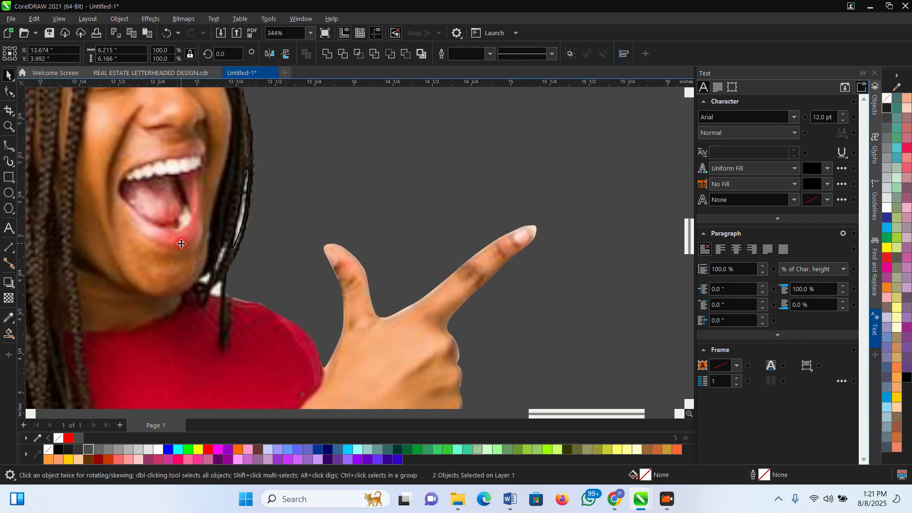
{"action": "left_click", "coordinate": [360, 55]}
{"action": "left_click", "coordinate": [322, 184]}
Move the gap outline and the intersected fragment aside to check the result, and undo the moves
{"action": "left_click", "coordinate": [245, 227]}
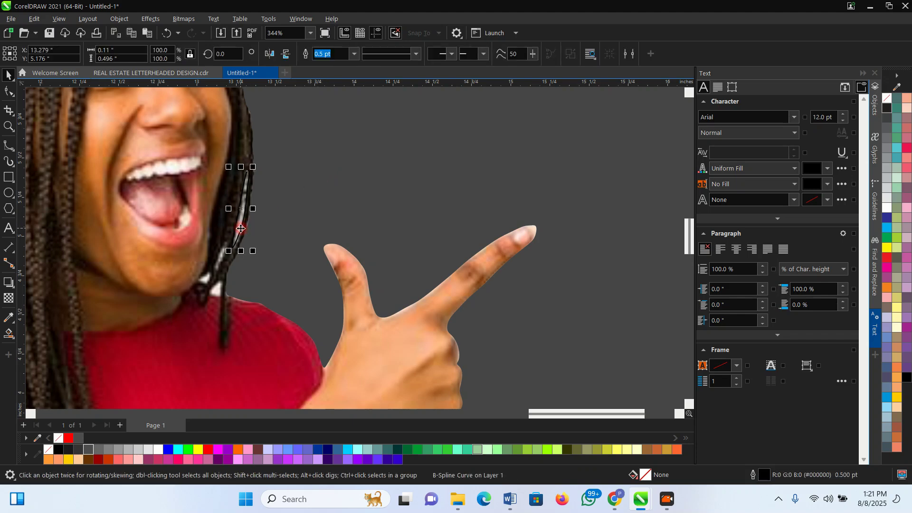
{"action": "left_click_drag", "start_coordinate": [244, 228], "coordinate": [317, 212]}
{"action": "left_click", "coordinate": [246, 211]}
{"action": "left_click_drag", "start_coordinate": [246, 212], "coordinate": [281, 235]}
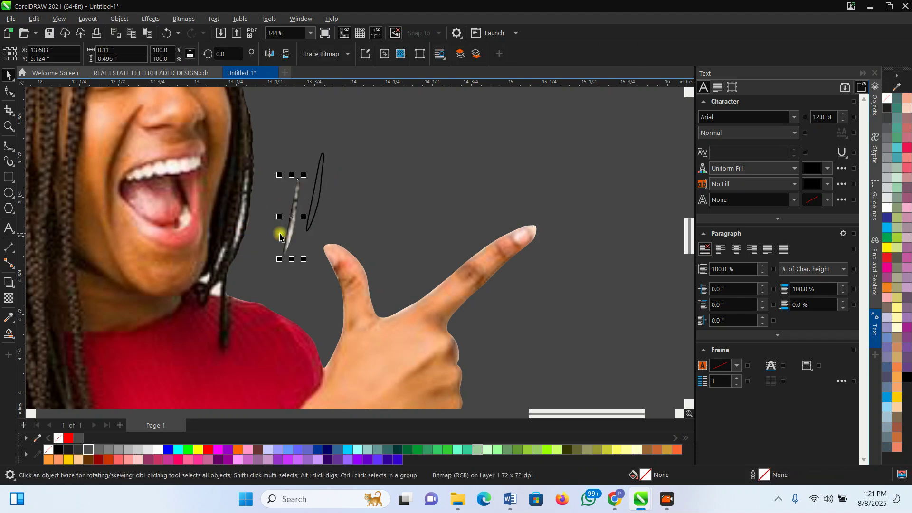
{"action": "key", "text": "ctrl+z"}
{"action": "key", "text": "ctrl+z"}
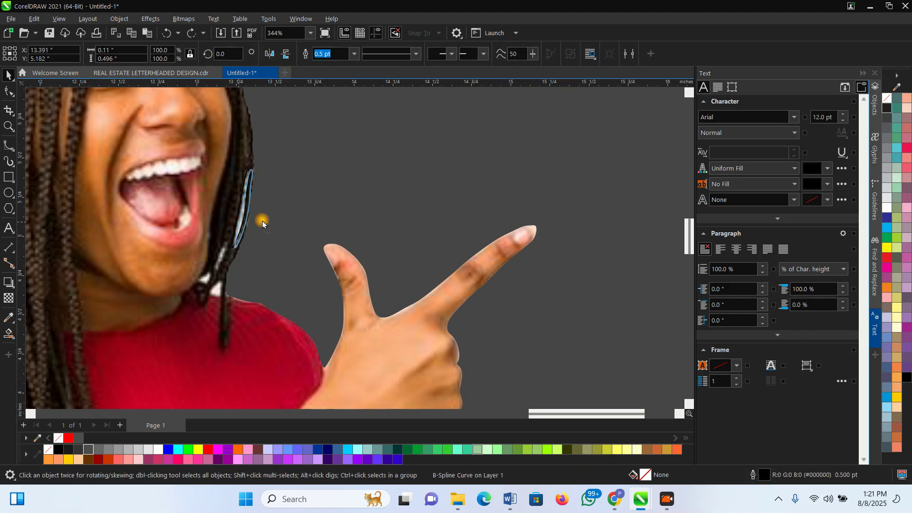
{"action": "key", "text": "ctrl+shift+z"}
{"action": "key", "text": "ctrl+z"}
Adjust the control point near the lower end of the long gap outline with the Shape tool
{"action": "scroll", "coordinate": [266, 209], "scroll_direction": "up", "scroll_amount": 2}
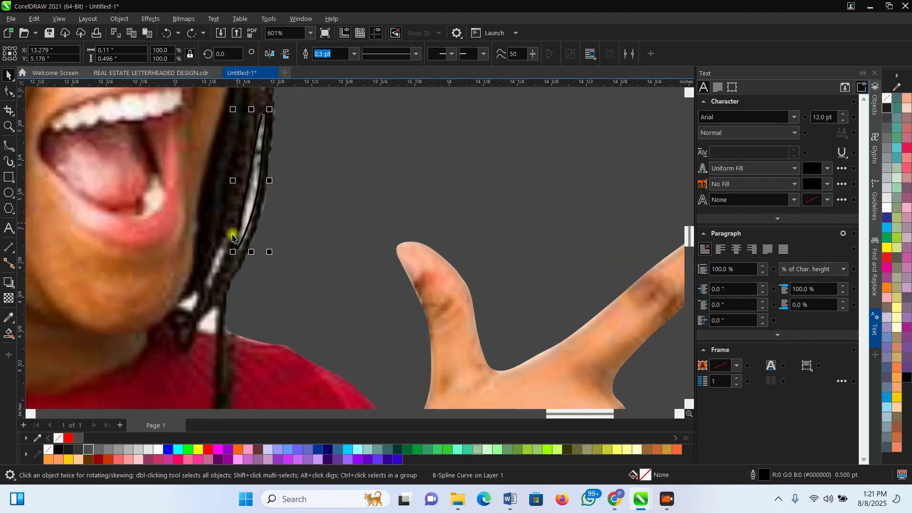
{"action": "left_click", "coordinate": [7, 90]}
{"action": "scroll", "coordinate": [255, 241], "scroll_direction": "up", "scroll_amount": 2}
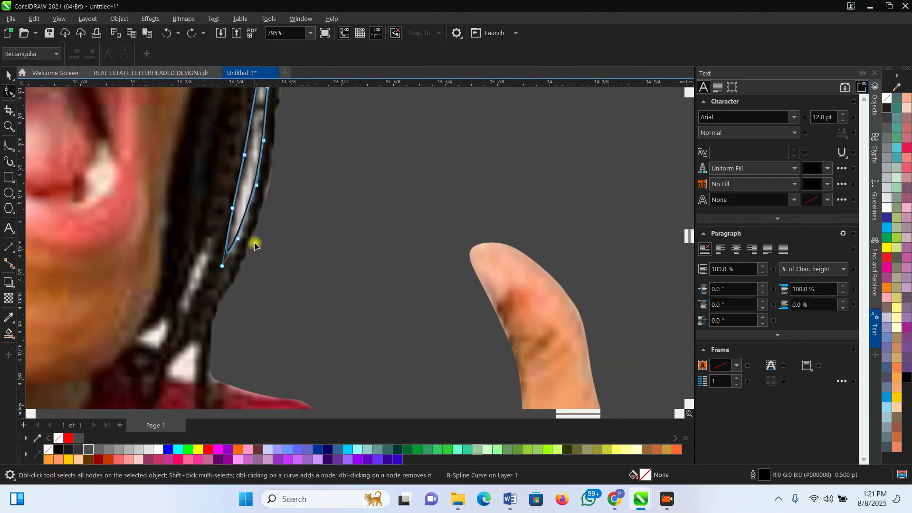
{"action": "left_click_drag", "start_coordinate": [242, 249], "coordinate": [238, 242]}
{"action": "scroll", "coordinate": [247, 228], "scroll_direction": "down", "scroll_amount": 2}
{"action": "key", "text": "space"}
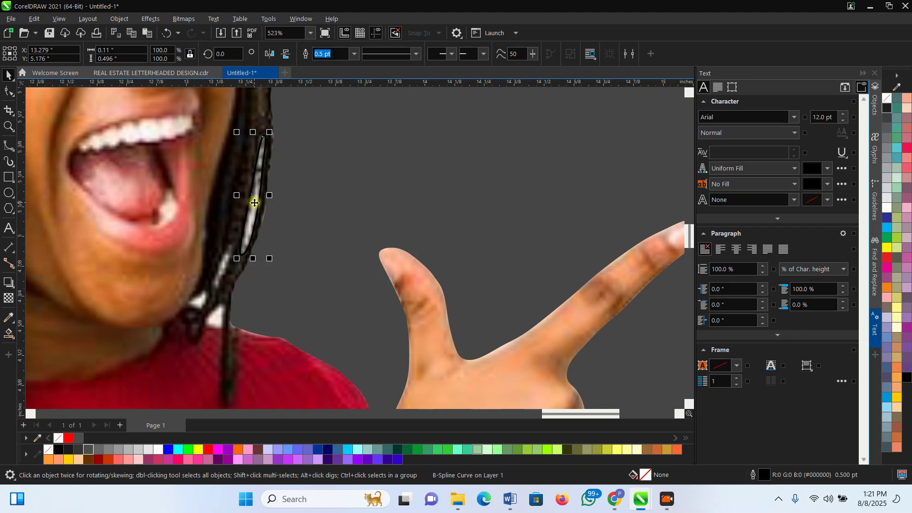
Select the long gap outline together with the cut-out, trim the cut-out with it and deselect
{"action": "scroll", "coordinate": [254, 203], "scroll_direction": "down", "scroll_amount": 3}
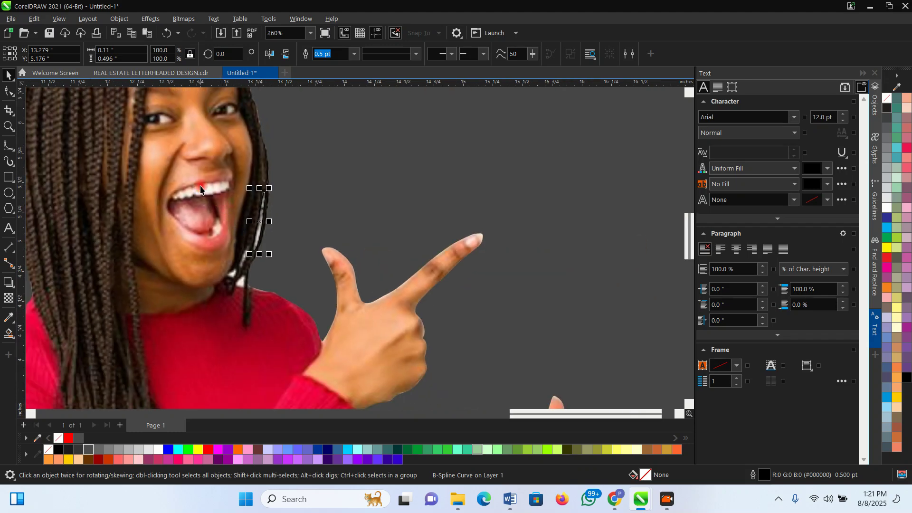
{"action": "left_click", "coordinate": [183, 208], "text": "shift"}
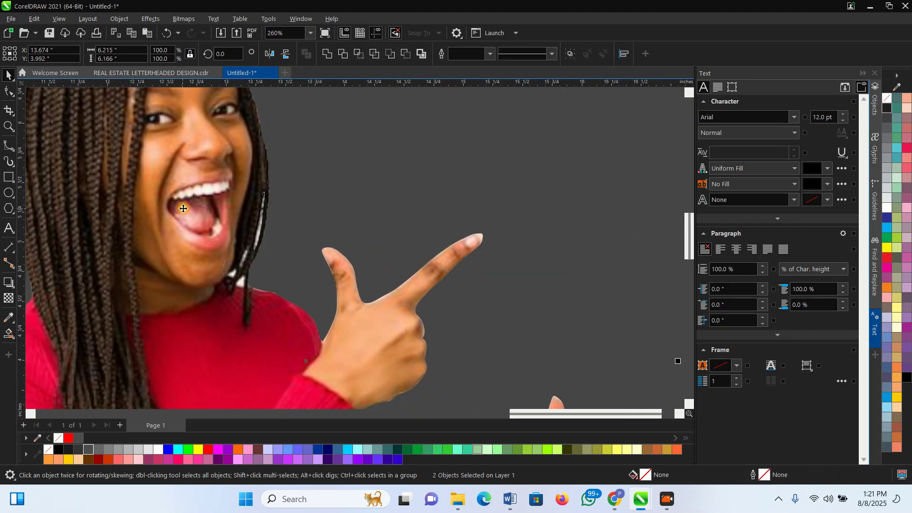
{"action": "left_click", "coordinate": [345, 55]}
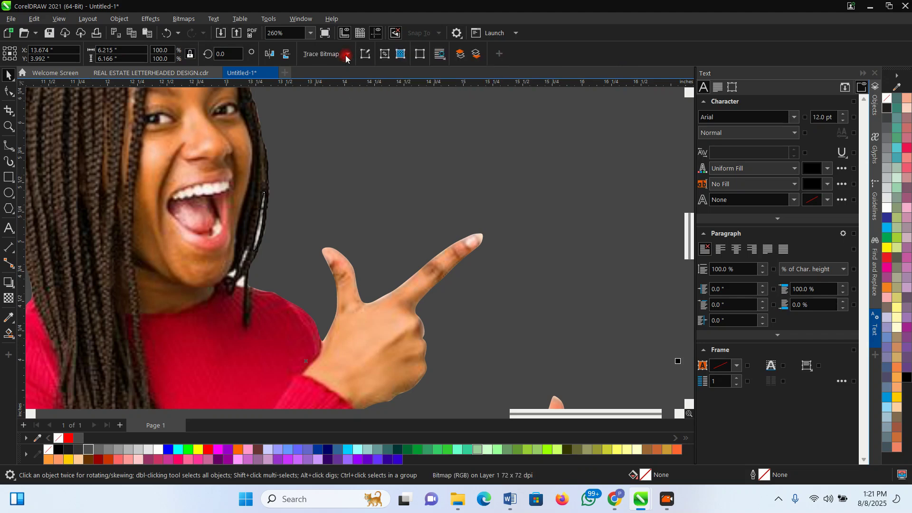
{"action": "left_click", "coordinate": [327, 195]}
Move the leftover background fragment out of the braid gap and delete both the fragment and its outline
{"action": "scroll", "coordinate": [253, 237], "scroll_direction": "up", "scroll_amount": 2}
{"action": "left_click", "coordinate": [266, 227]}
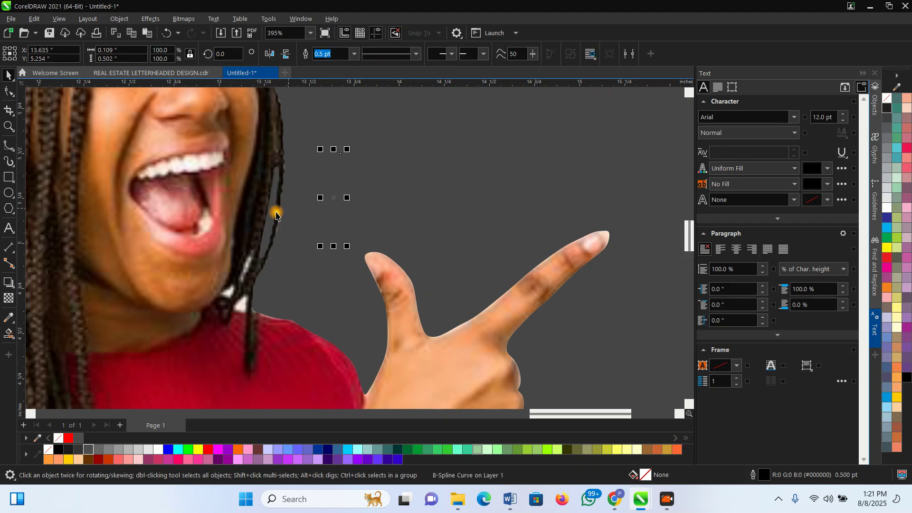
{"action": "left_click_drag", "start_coordinate": [270, 224], "coordinate": [307, 218]}
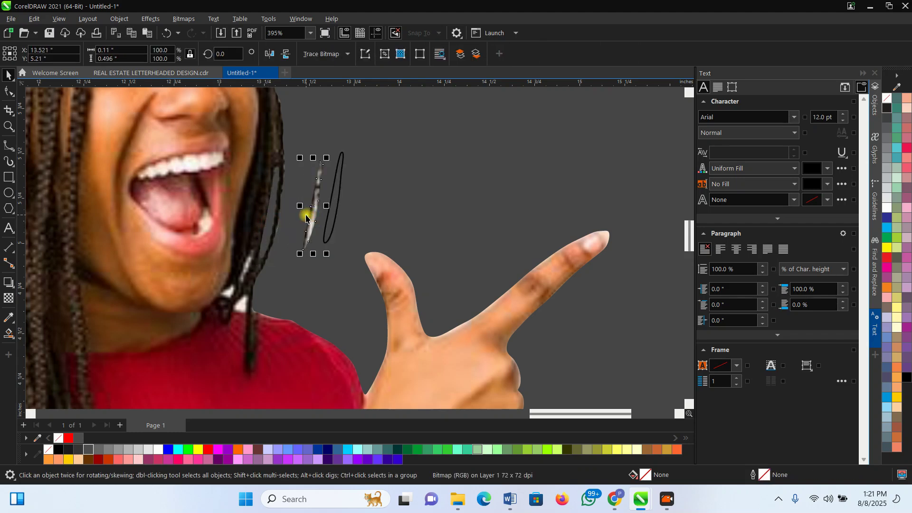
{"action": "key", "text": "Delete"}
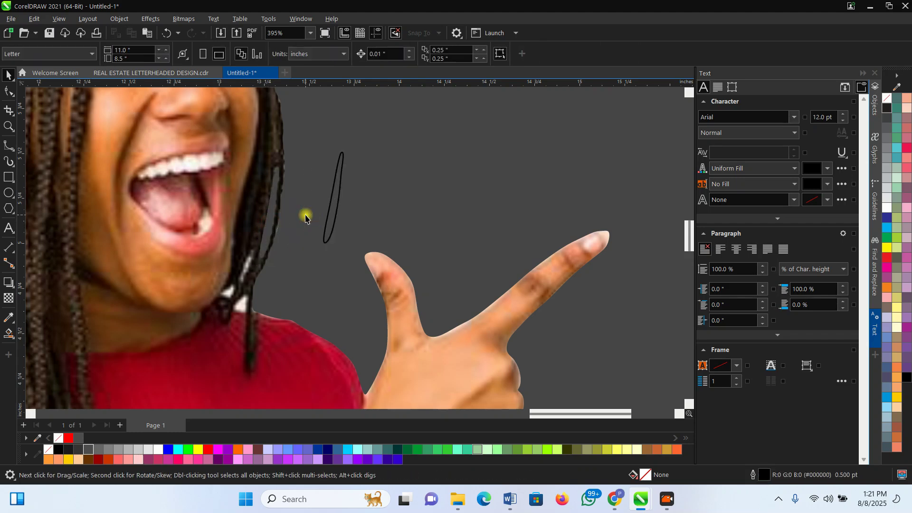
{"action": "left_click", "coordinate": [339, 204]}
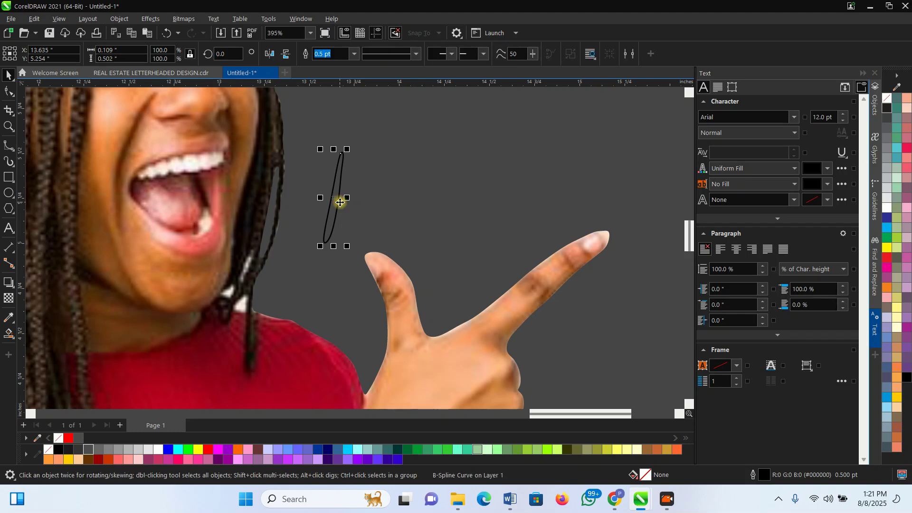
{"action": "key", "text": "Delete"}
Trace the small light gap between the braids beside the chin with a closed B-Spline outline about 0.07 by 0.15 inches
{"action": "scroll", "coordinate": [326, 216], "scroll_direction": "up", "scroll_amount": 5}
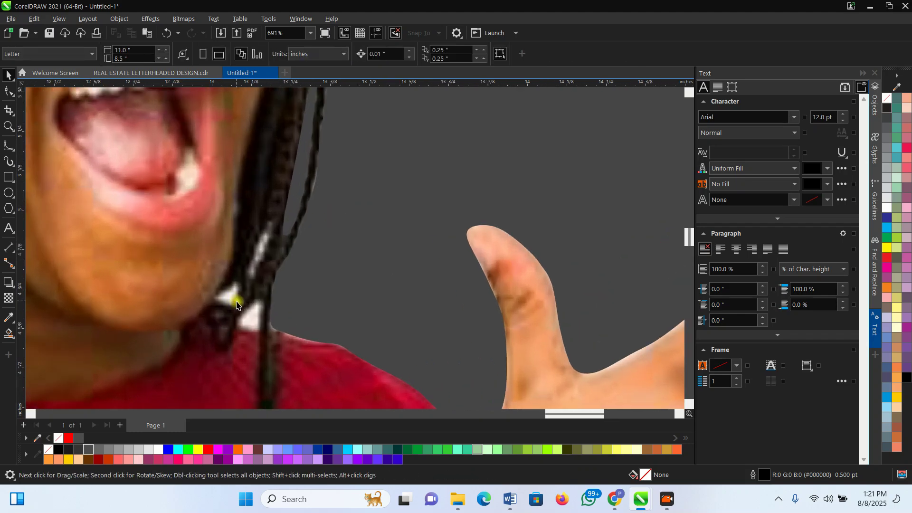
{"action": "left_click", "coordinate": [261, 255]}
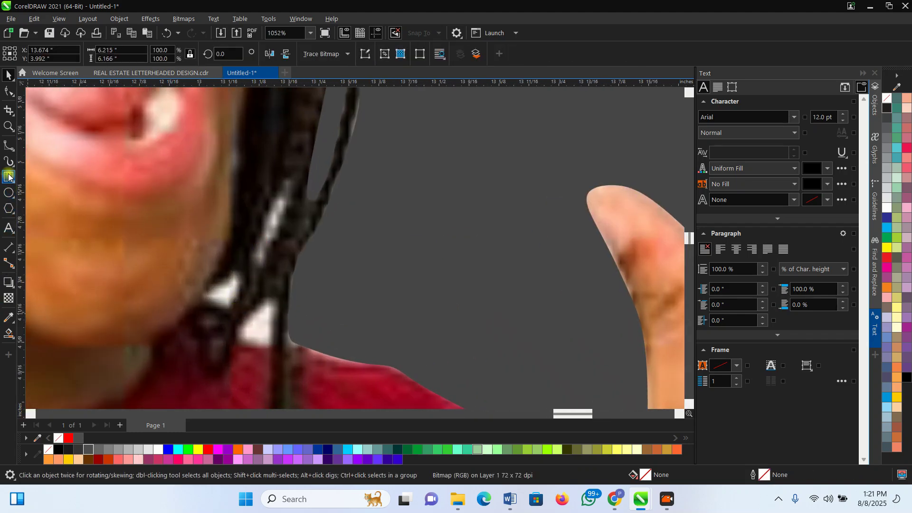
{"action": "left_click", "coordinate": [9, 147]}
{"action": "scroll", "coordinate": [153, 209], "scroll_direction": "up", "scroll_amount": 1}
{"action": "left_click", "coordinate": [305, 158]}
{"action": "left_click", "coordinate": [279, 175]}
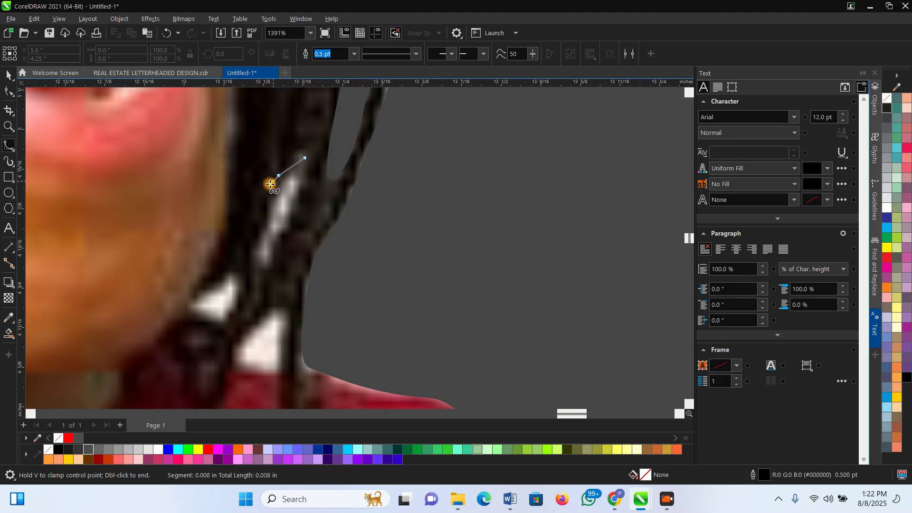
{"action": "left_click", "coordinate": [264, 195]}
{"action": "left_click", "coordinate": [252, 233]}
{"action": "left_click", "coordinate": [251, 246]}
{"action": "left_click", "coordinate": [256, 271]}
{"action": "left_click", "coordinate": [306, 188]}
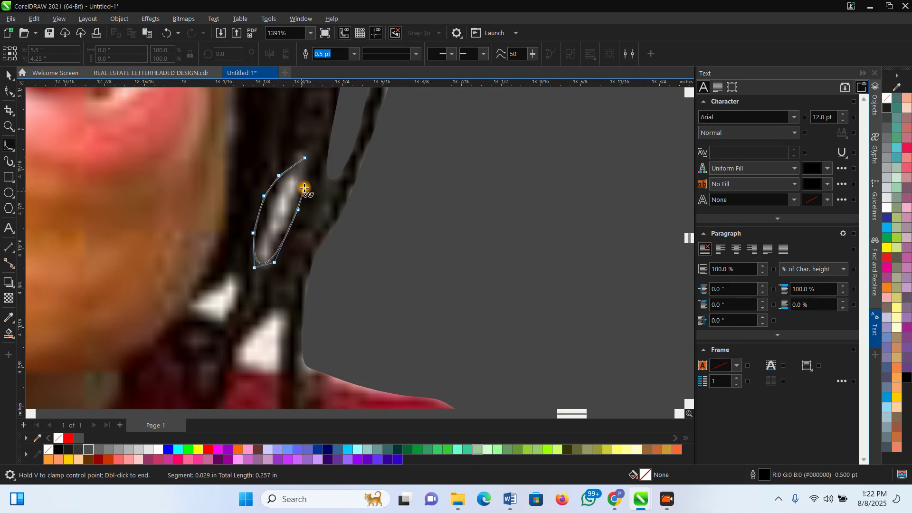
{"action": "left_click", "coordinate": [305, 157]}
{"action": "key", "text": "space"}
{"action": "scroll", "coordinate": [298, 246], "scroll_direction": "down", "scroll_amount": 4}
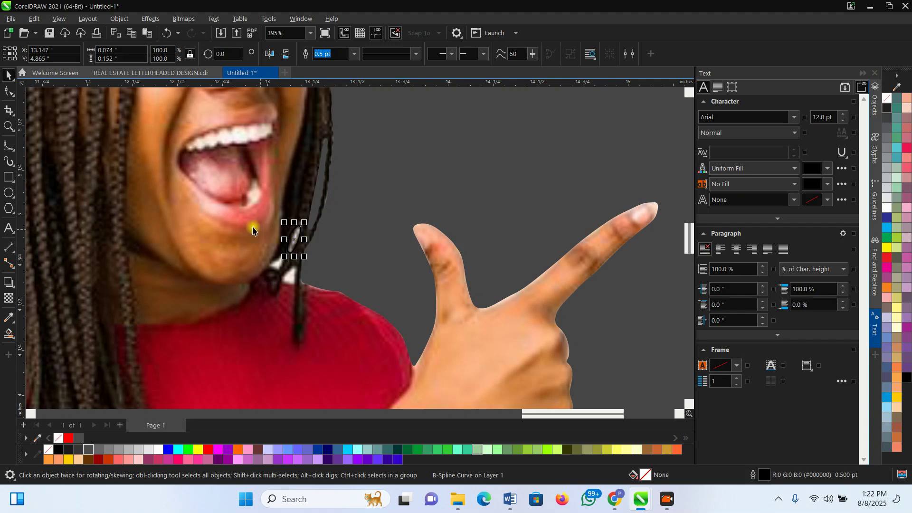
Finish trimming the cut-out with the small gap outline beside the chin and move the outline off the figure
{"action": "key", "text": "Escape"}
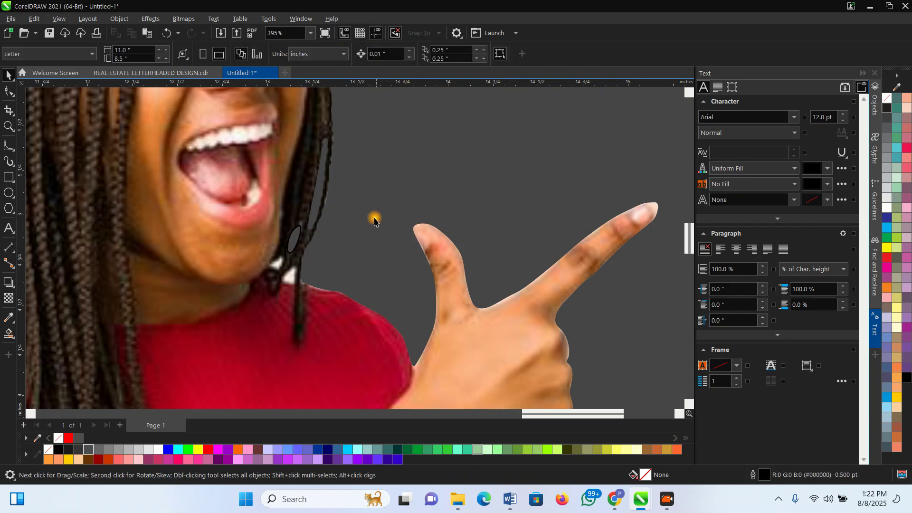
{"action": "scroll", "coordinate": [289, 259], "scroll_direction": "up", "scroll_amount": 1}
{"action": "left_click_drag", "start_coordinate": [291, 254], "coordinate": [380, 214]}
{"action": "scroll", "coordinate": [276, 293], "scroll_direction": "up", "scroll_amount": 1}
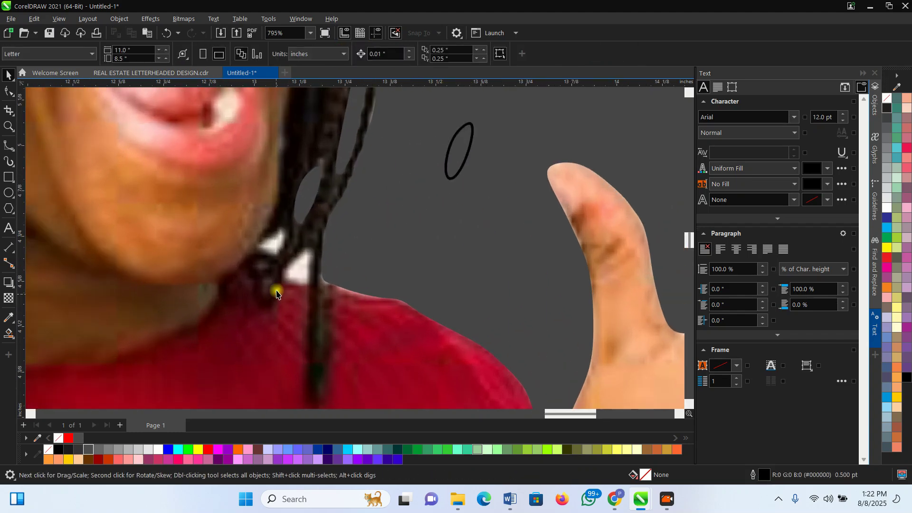
Trace the light gap directly under the jaw with a closed B-Spline outline about 0.08 by 0.07 inches
{"action": "key", "text": "space"}
{"action": "scroll", "coordinate": [271, 259], "scroll_direction": "up", "scroll_amount": 1}
{"action": "left_click", "coordinate": [274, 259]}
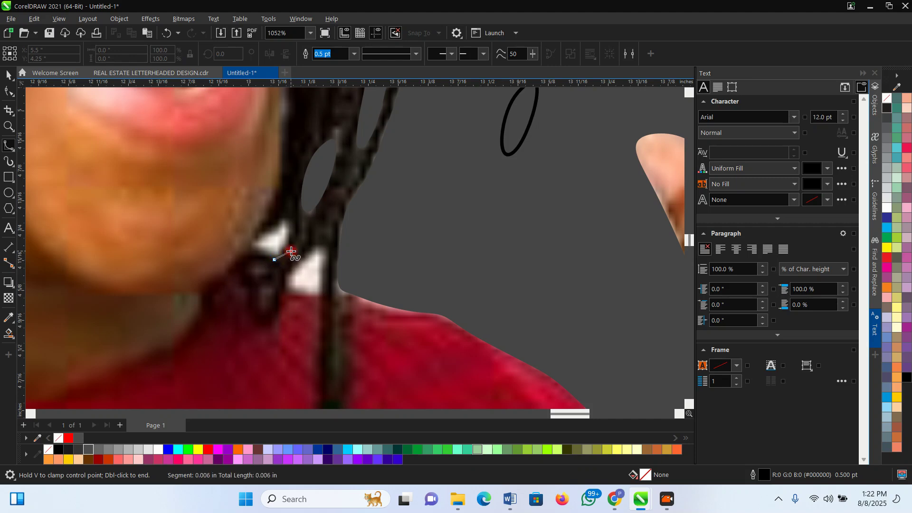
{"action": "left_click", "coordinate": [291, 251]}
{"action": "left_click", "coordinate": [287, 224]}
{"action": "left_click", "coordinate": [270, 227]}
{"action": "left_click", "coordinate": [257, 233]}
{"action": "left_click", "coordinate": [249, 245]}
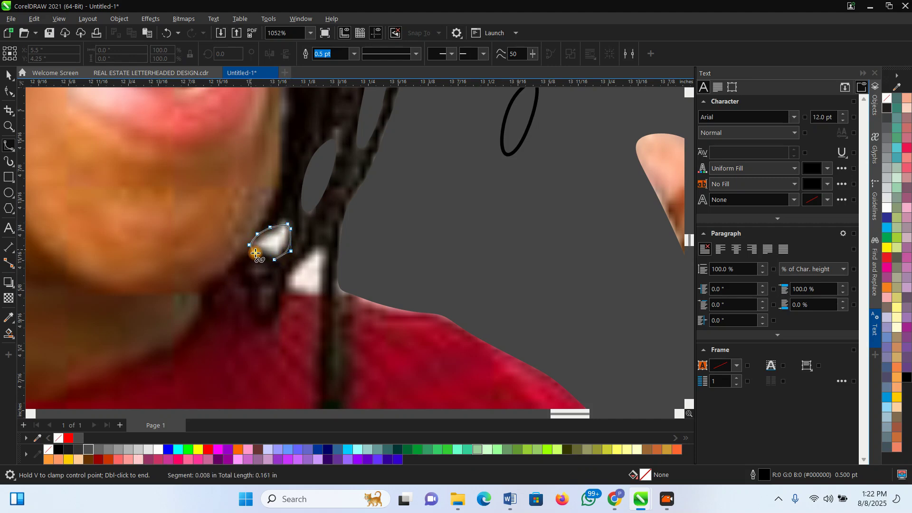
{"action": "left_click", "coordinate": [272, 259]}
{"action": "key", "text": "space"}
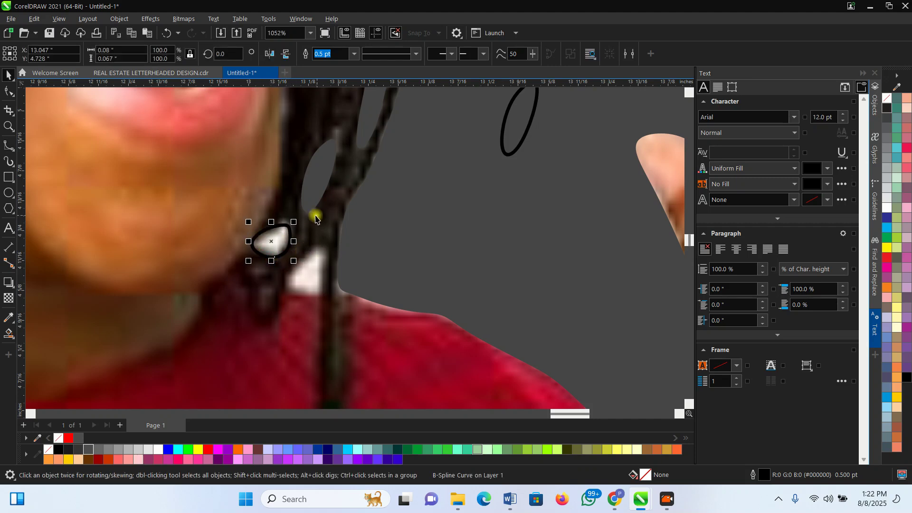
Trim the cut-out with the outline under the jaw and move the outline onto the empty area beside the figure
{"action": "left_click", "coordinate": [287, 185], "text": "shift"}
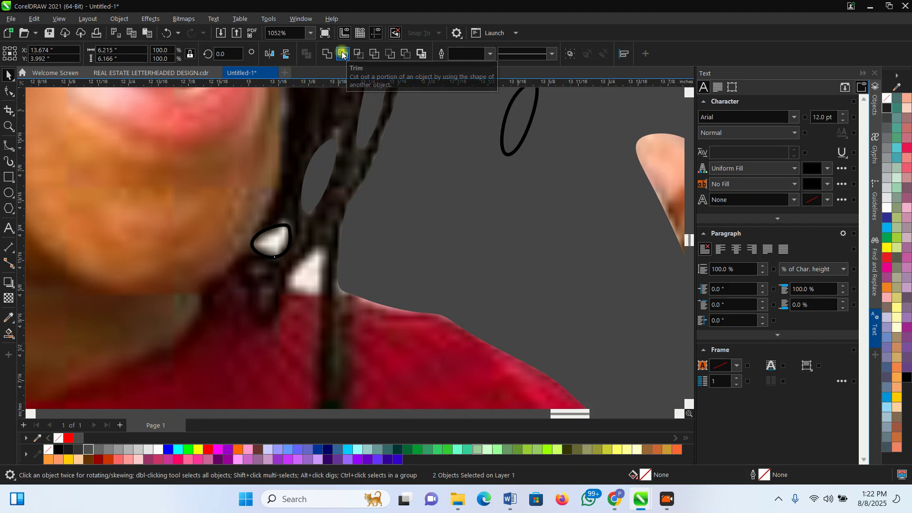
{"action": "left_click", "coordinate": [342, 54]}
{"action": "left_click", "coordinate": [290, 239]}
{"action": "left_click_drag", "start_coordinate": [278, 244], "coordinate": [467, 249]}
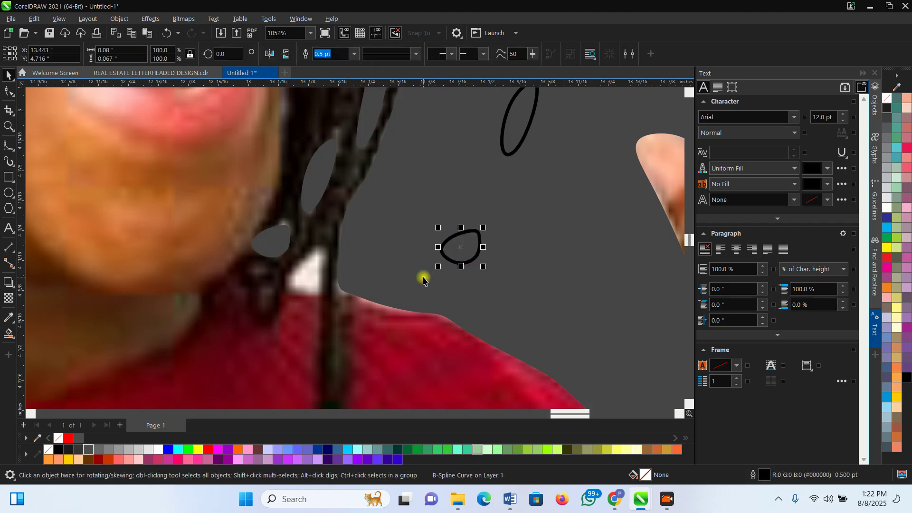
Trace the light gap above the shoulder with a closed B-Spline outline about 0.08 by 0.11 inches and refine its upper end with the Shape tool
{"action": "key", "text": "z"}
{"action": "right_click", "coordinate": [330, 265]}
{"action": "left_click", "coordinate": [345, 279]}
{"action": "key", "text": "space"}
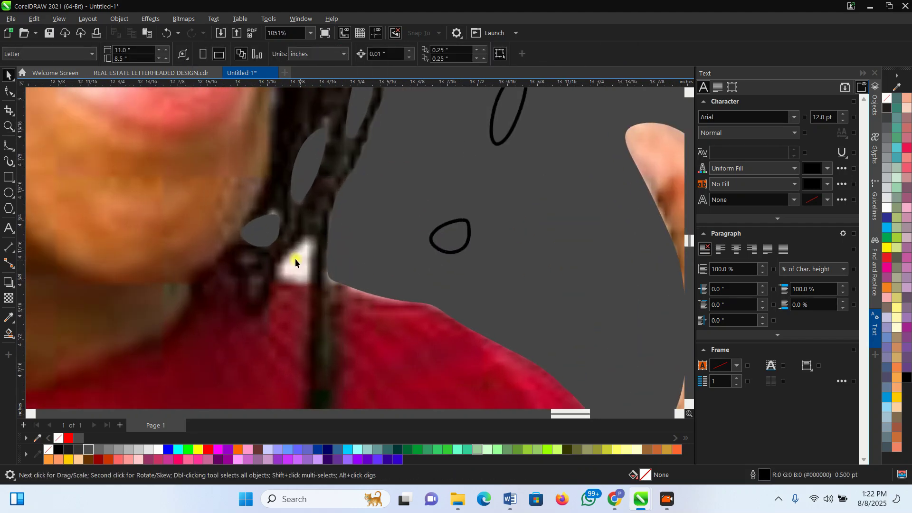
{"action": "left_click", "coordinate": [9, 146]}
{"action": "scroll", "coordinate": [302, 246], "scroll_direction": "up", "scroll_amount": 2}
{"action": "left_click", "coordinate": [330, 228]}
{"action": "left_click", "coordinate": [299, 242]}
{"action": "left_click", "coordinate": [283, 263]}
{"action": "left_click", "coordinate": [266, 285]}
{"action": "left_click", "coordinate": [276, 304]}
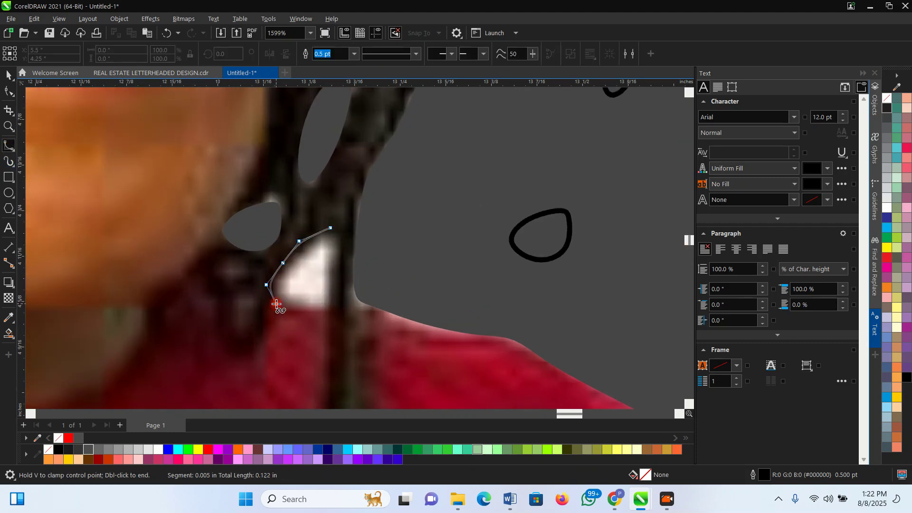
{"action": "left_click", "coordinate": [322, 321]}
{"action": "left_click", "coordinate": [331, 229]}
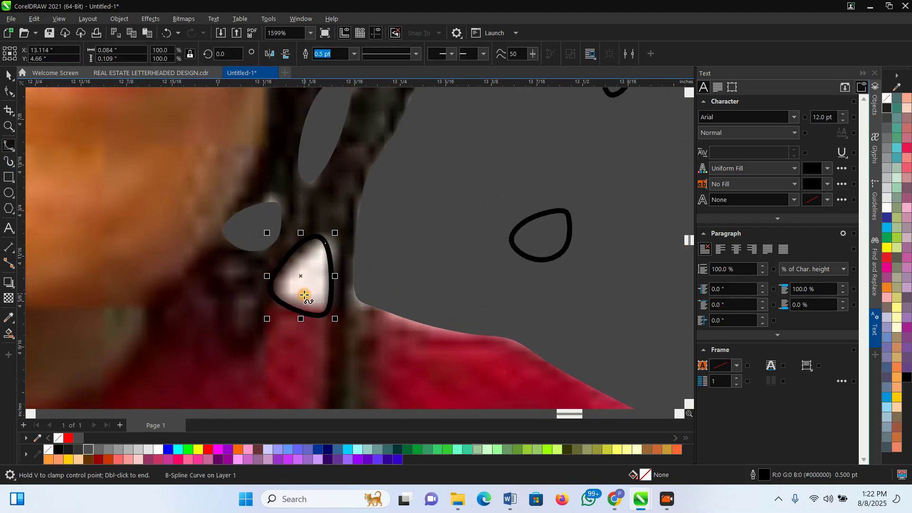
{"action": "key", "text": "F10"}
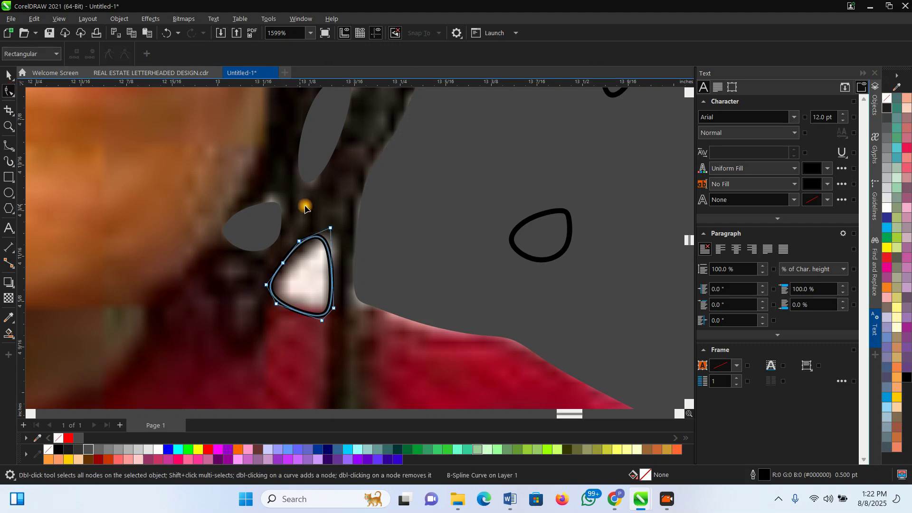
{"action": "key", "text": "space"}
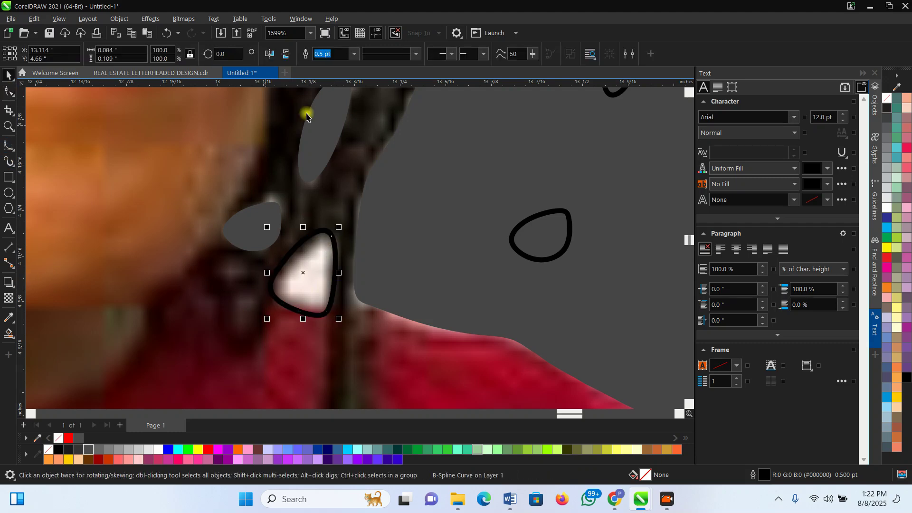
Select the cut-out together with the outline above the shoulder, trim the cut-out with it and deselect
{"action": "left_click", "coordinate": [163, 212], "text": "shift"}
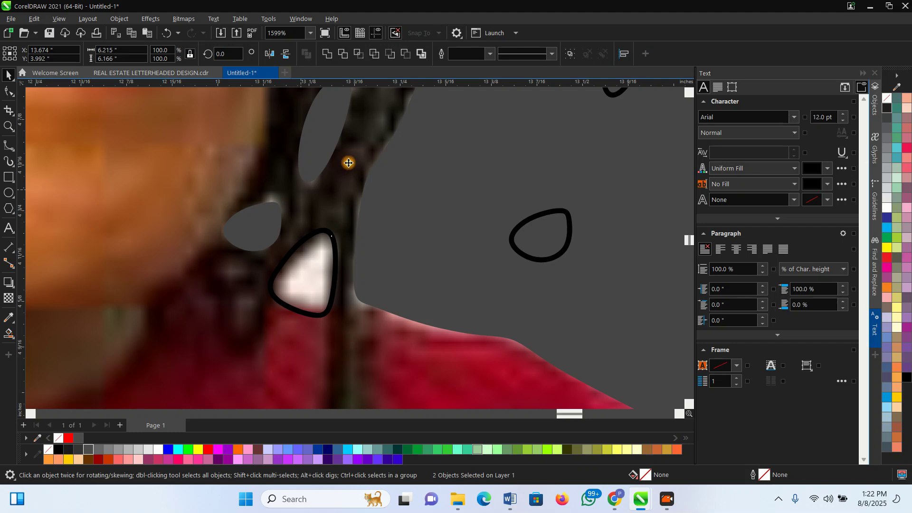
{"action": "left_click", "coordinate": [423, 277]}
{"action": "scroll", "coordinate": [268, 275], "scroll_direction": "down", "scroll_amount": 6}
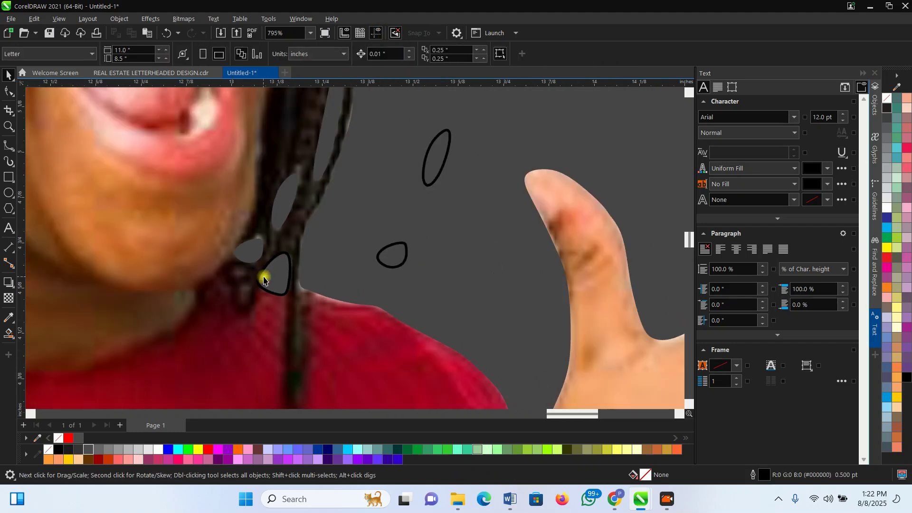
Select the three leftover gap outlines near the chin together and delete them
{"action": "left_click", "coordinate": [272, 275]}
{"action": "scroll", "coordinate": [272, 276], "scroll_direction": "down", "scroll_amount": 1}
{"action": "left_click_drag", "start_coordinate": [391, 322], "coordinate": [260, 242]}
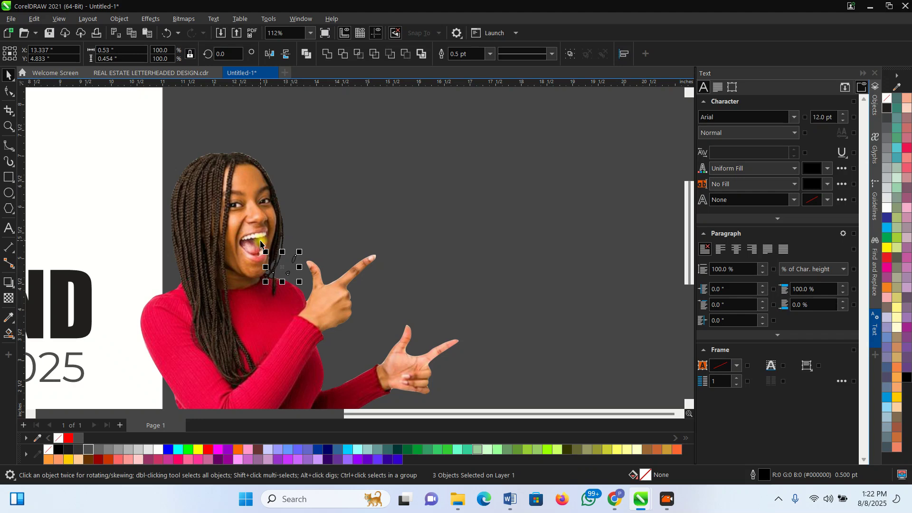
{"action": "key", "text": "Delete"}
Check the trimmed braid gaps and hair edge, then move the cut-out figure up and farther away from the page
{"action": "scroll", "coordinate": [263, 254], "scroll_direction": "up", "scroll_amount": 3}
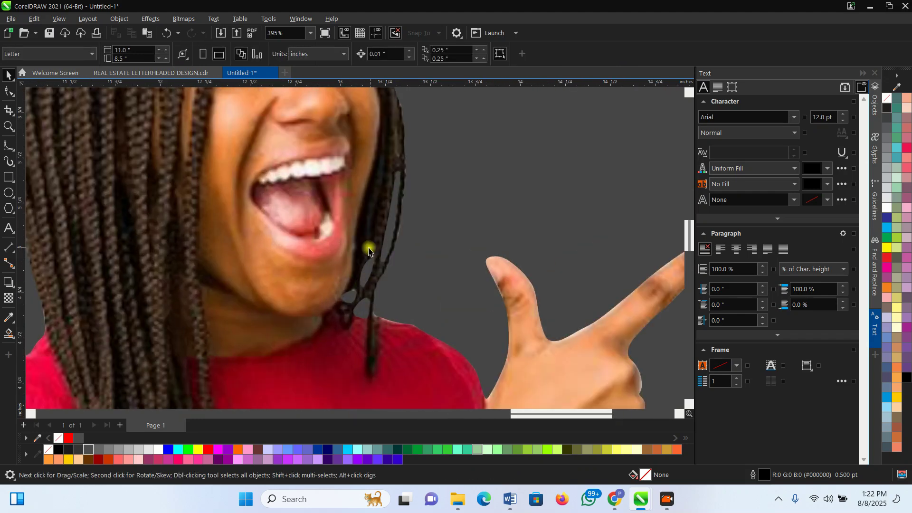
{"action": "scroll", "coordinate": [147, 191], "scroll_direction": "down", "scroll_amount": 3}
{"action": "scroll", "coordinate": [171, 139], "scroll_direction": "up", "scroll_amount": 3}
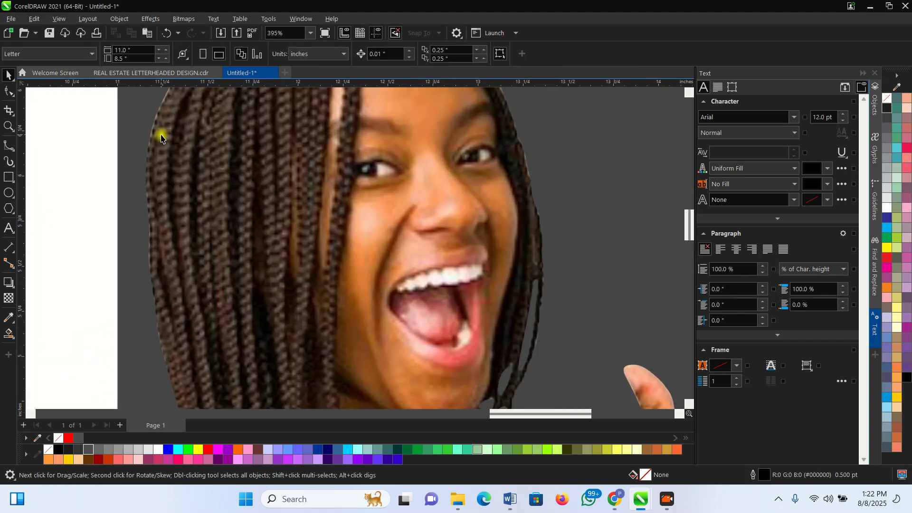
{"action": "scroll", "coordinate": [223, 216], "scroll_direction": "down", "scroll_amount": 4}
{"action": "left_click", "coordinate": [320, 294]}
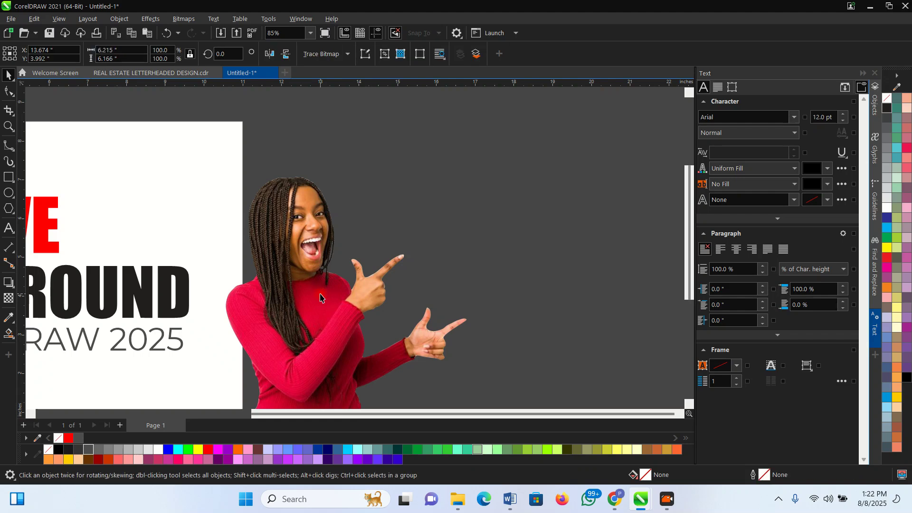
{"action": "left_click_drag", "start_coordinate": [321, 294], "coordinate": [355, 242]}
{"action": "scroll", "coordinate": [333, 242], "scroll_direction": "up", "scroll_amount": 2}
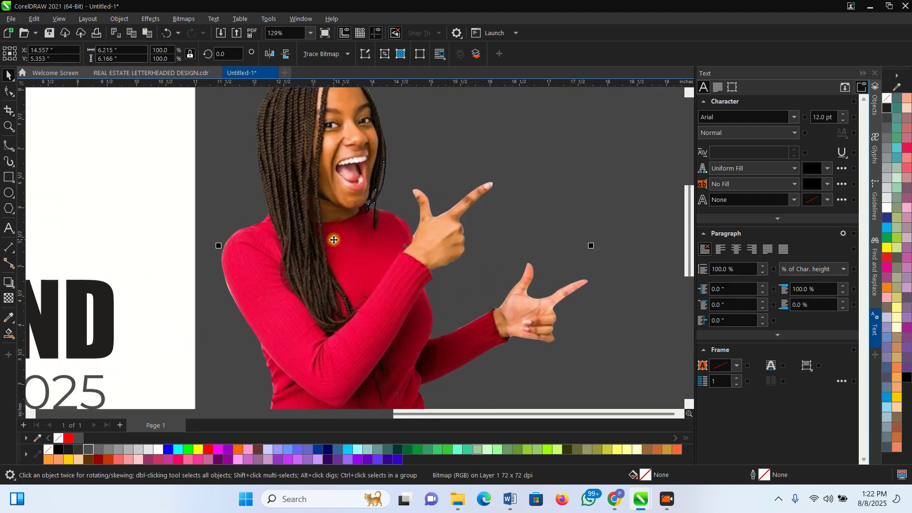
Open the Feather blur effect for the cut-out and preview a width of 2 in Curved mode along the figure's edges
{"action": "left_click", "coordinate": [153, 19]}
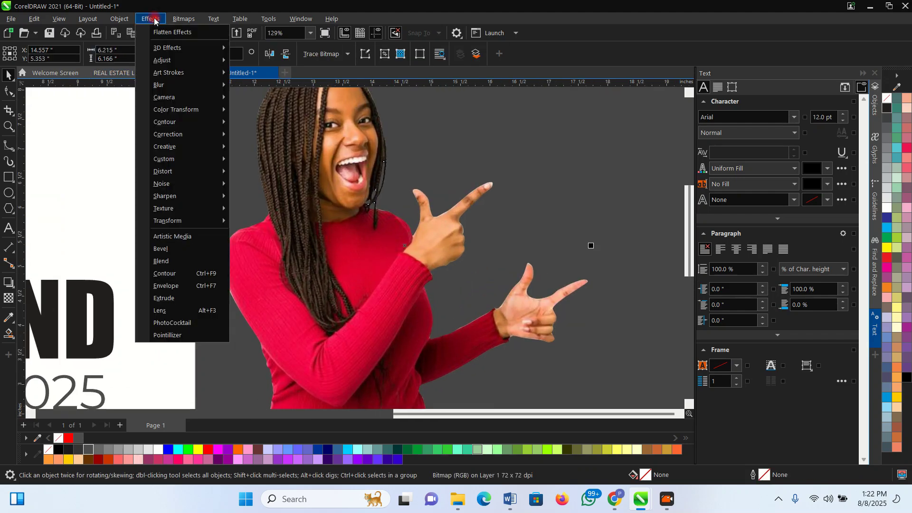
{"action": "mouse_move", "coordinate": [171, 84]}
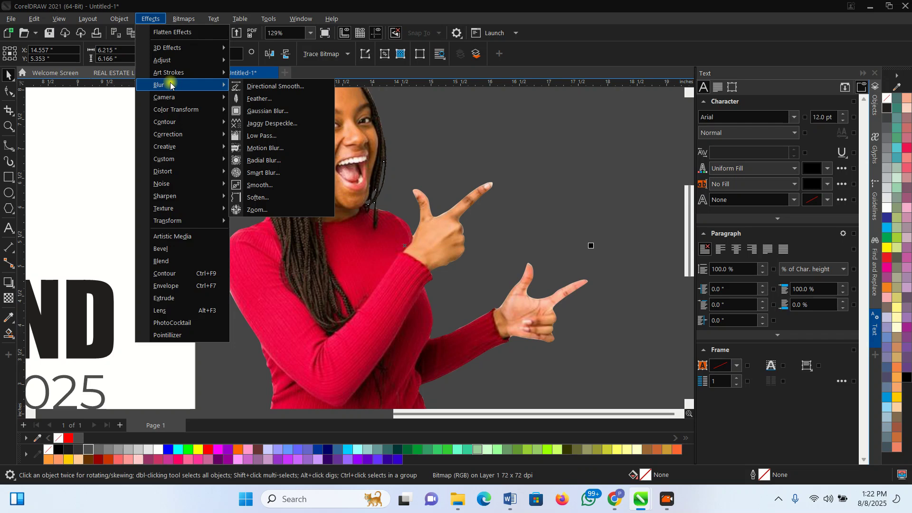
{"action": "left_click", "coordinate": [287, 98]}
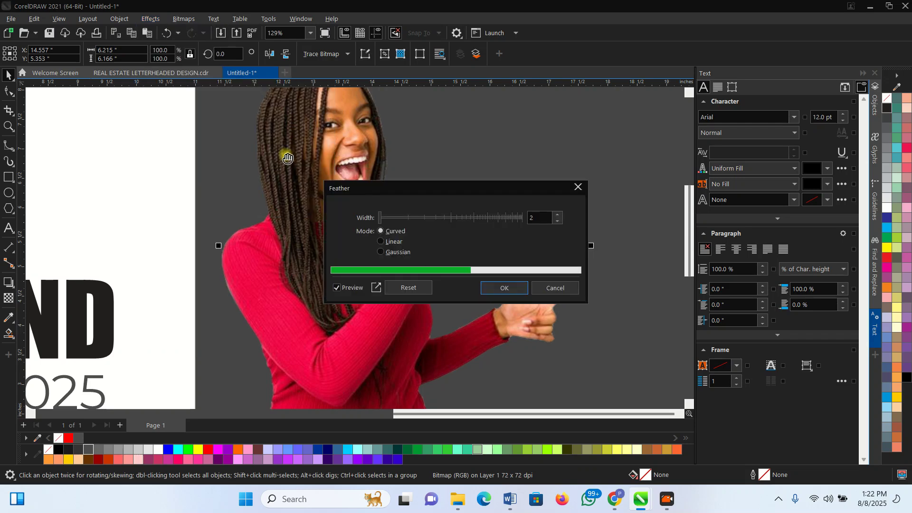
{"action": "left_click", "coordinate": [533, 217]}
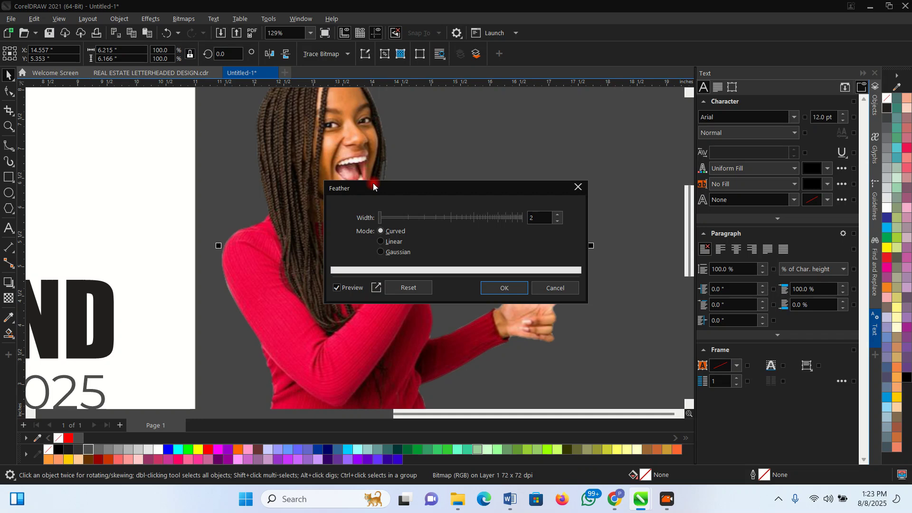
{"action": "left_click_drag", "start_coordinate": [376, 184], "coordinate": [475, 133]}
{"action": "scroll", "coordinate": [346, 98], "scroll_direction": "up", "scroll_amount": 1}
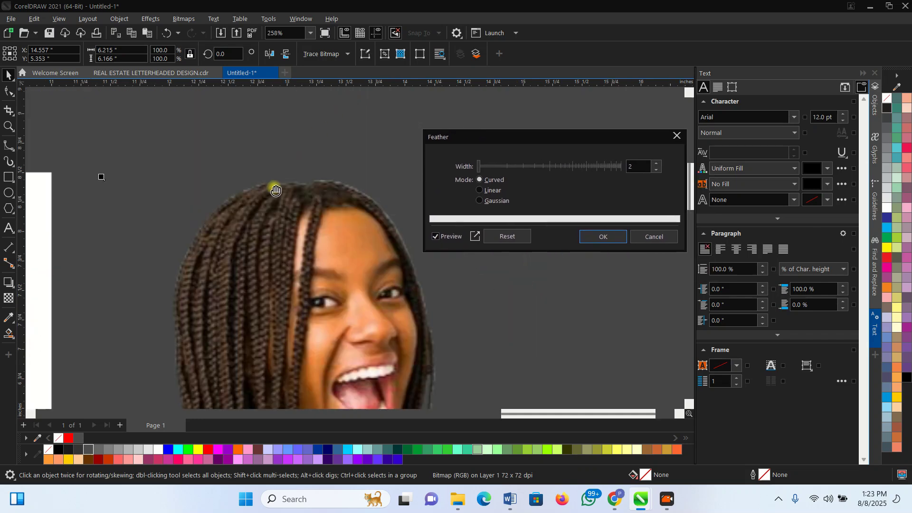
{"action": "scroll", "coordinate": [275, 187], "scroll_direction": "up", "scroll_amount": 1}
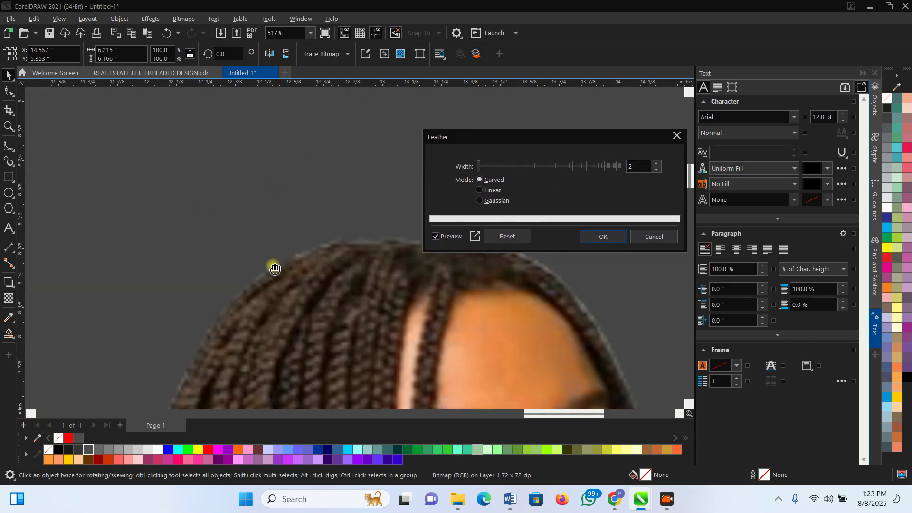
{"action": "scroll", "coordinate": [372, 260], "scroll_direction": "down", "scroll_amount": 4}
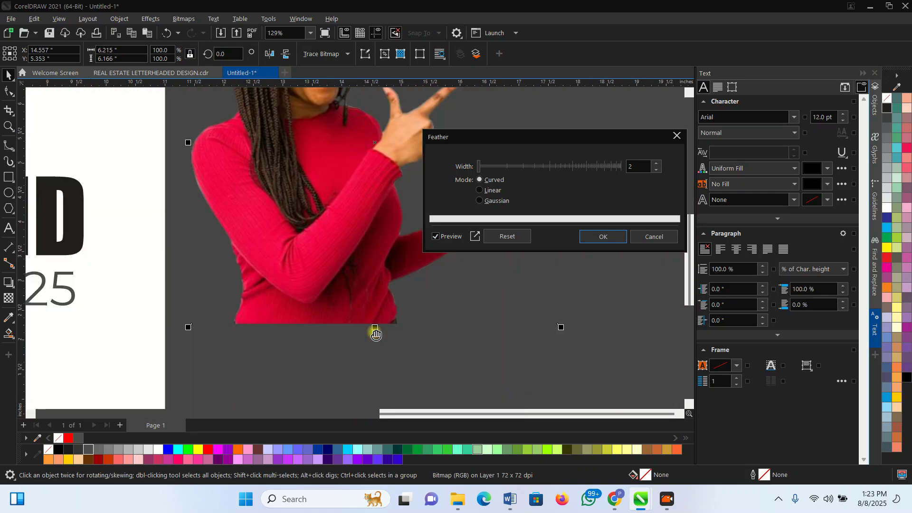
{"action": "scroll", "coordinate": [333, 266], "scroll_direction": "down", "scroll_amount": 2}
{"action": "scroll", "coordinate": [340, 239], "scroll_direction": "up", "scroll_amount": 7}
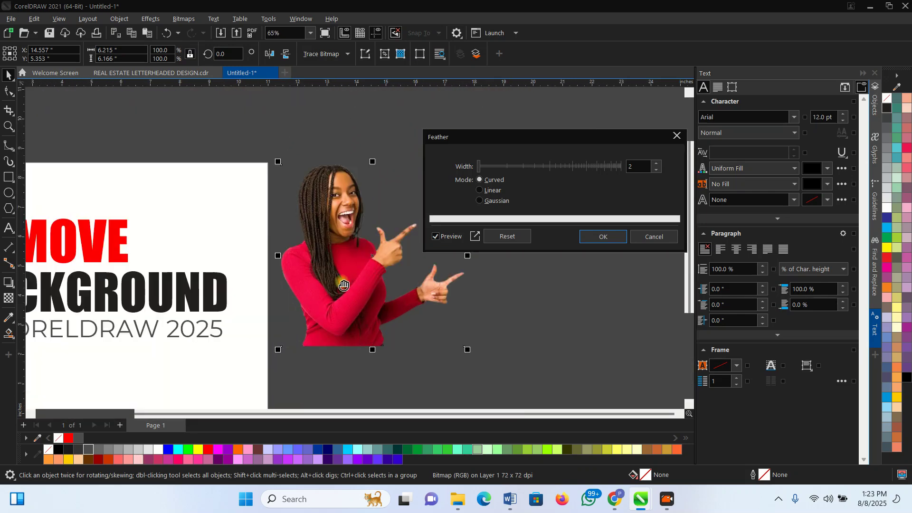
Try a feather width of 5, return it to 2 and apply the Feather effect to the cut-out
{"action": "left_click", "coordinate": [636, 163]}
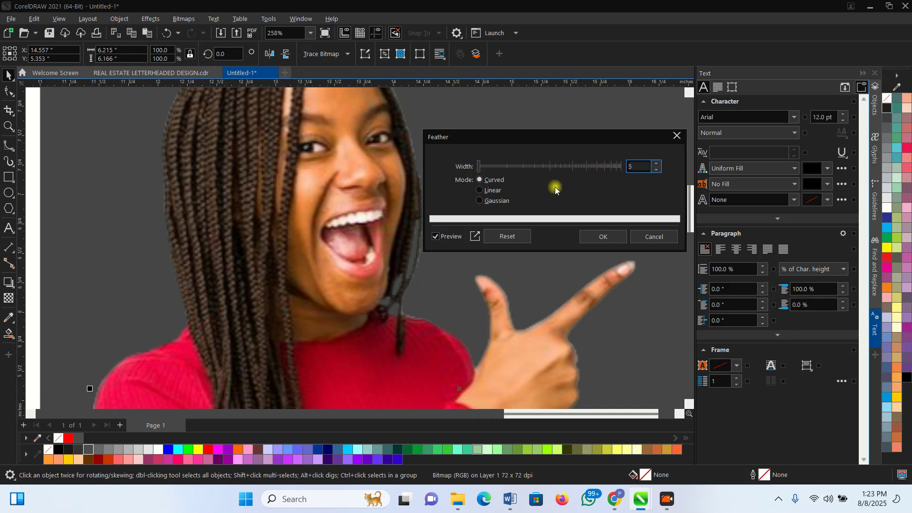
{"action": "key", "text": "Return"}
{"action": "left_click", "coordinate": [587, 238]}
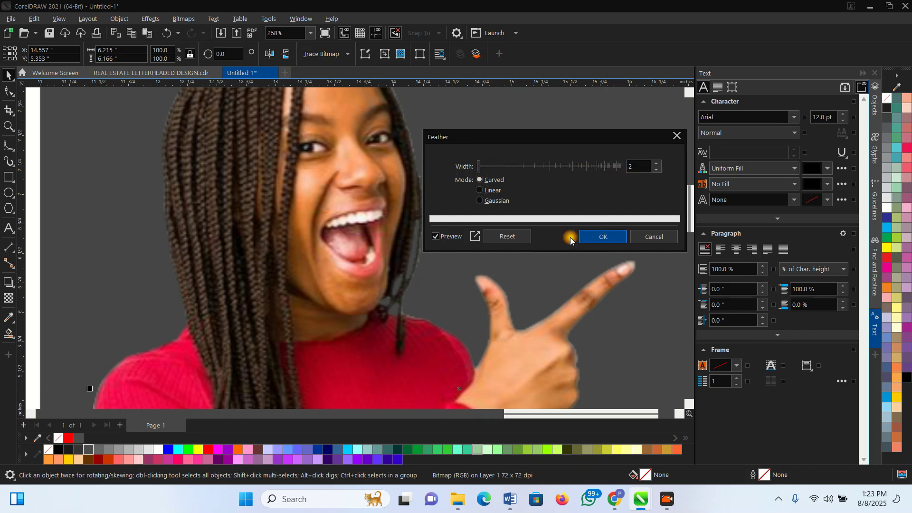
Examine the feathered edges of the cut-out around the hair, braid gaps, sleeve and lower sweater
{"action": "scroll", "coordinate": [475, 237], "scroll_direction": "down", "scroll_amount": 5}
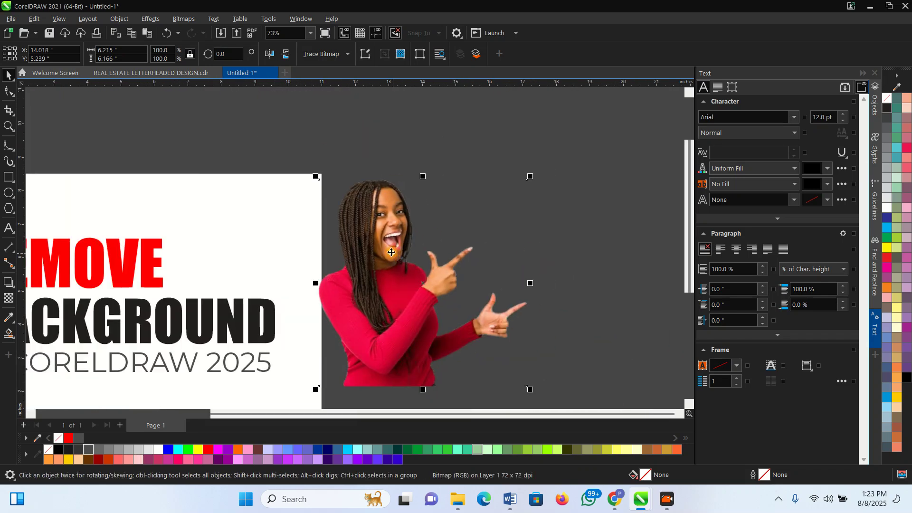
{"action": "scroll", "coordinate": [351, 147], "scroll_direction": "up", "scroll_amount": 4}
{"action": "scroll", "coordinate": [522, 219], "scroll_direction": "down", "scroll_amount": 4}
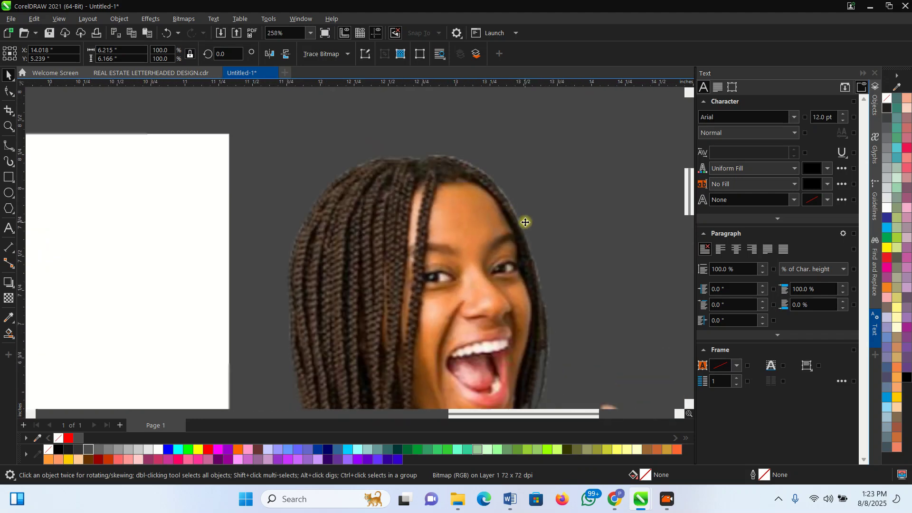
{"action": "scroll", "coordinate": [483, 284], "scroll_direction": "up", "scroll_amount": 6}
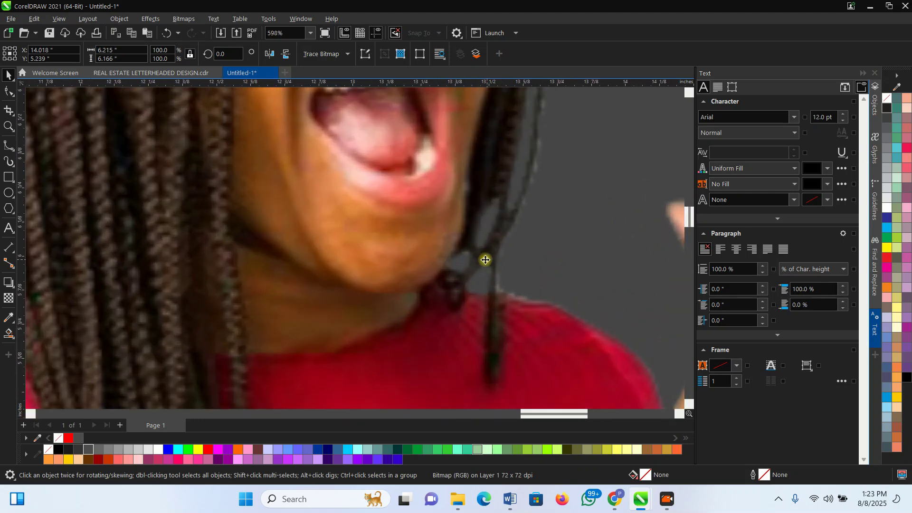
{"action": "scroll", "coordinate": [485, 260], "scroll_direction": "down", "scroll_amount": 3}
{"action": "scroll", "coordinate": [224, 253], "scroll_direction": "up", "scroll_amount": 3}
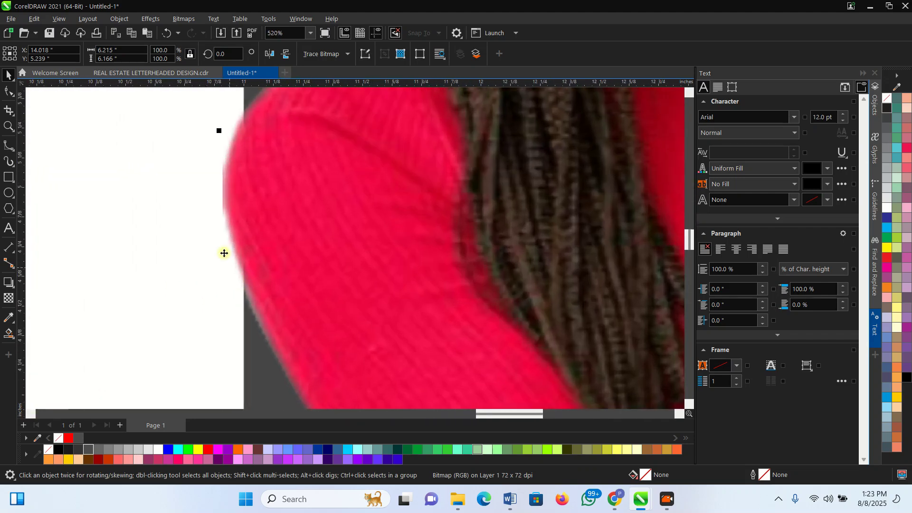
{"action": "scroll", "coordinate": [225, 254], "scroll_direction": "up", "scroll_amount": 1}
{"action": "scroll", "coordinate": [291, 220], "scroll_direction": "down", "scroll_amount": 4}
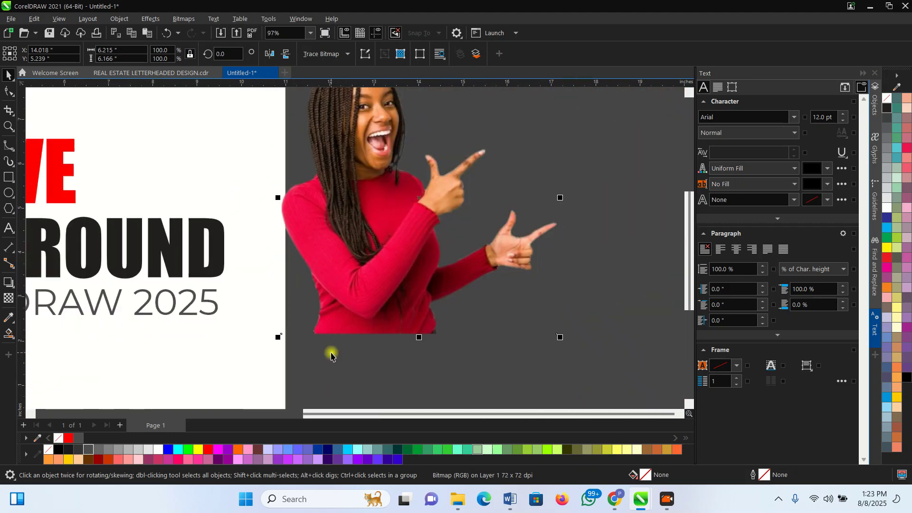
{"action": "scroll", "coordinate": [302, 334], "scroll_direction": "up", "scroll_amount": 3}
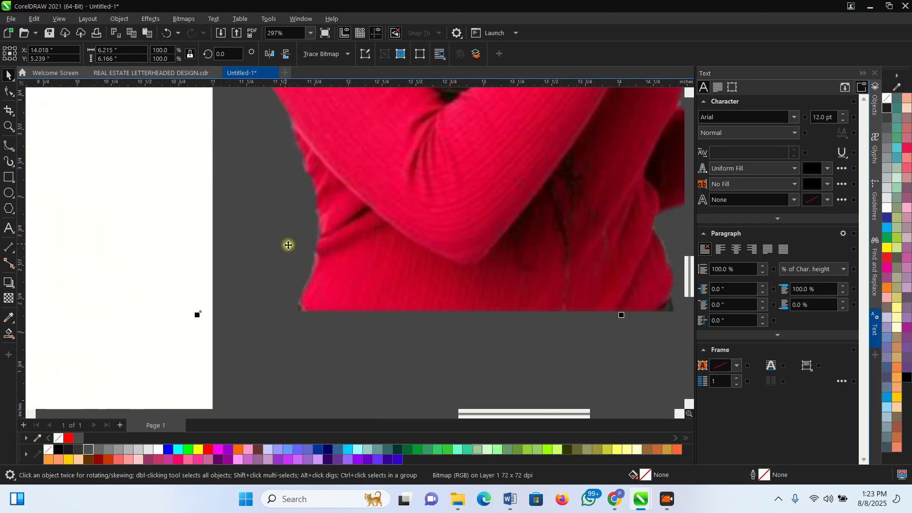
Move the cut-out woman onto the right part of the page, over the headline, and scale her down to 80.7 %
{"action": "scroll", "coordinate": [306, 285], "scroll_direction": "down", "scroll_amount": 6}
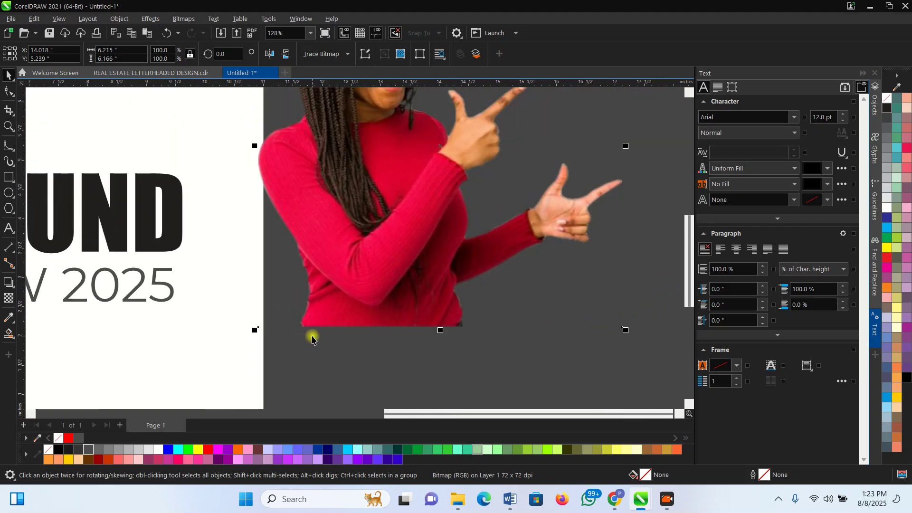
{"action": "left_click", "coordinate": [517, 297]}
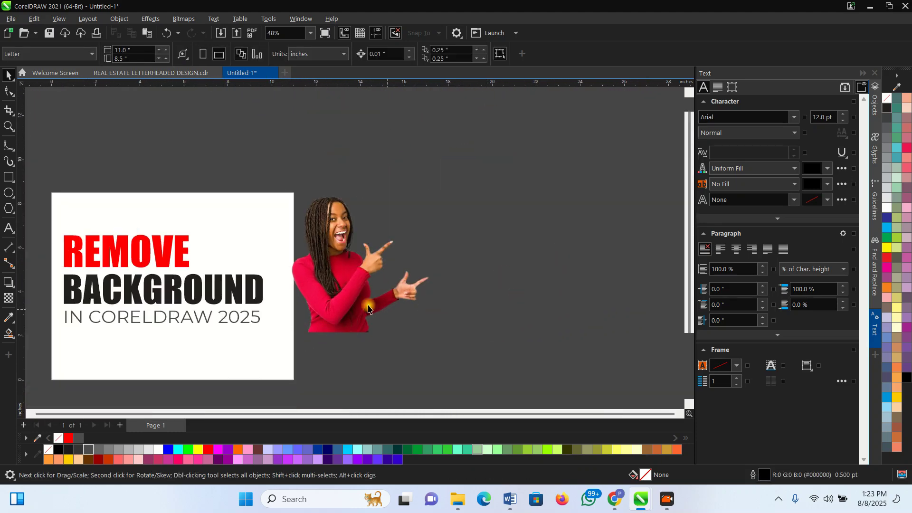
{"action": "left_click", "coordinate": [325, 260]}
{"action": "left_click_drag", "start_coordinate": [325, 260], "coordinate": [240, 231]}
{"action": "scroll", "coordinate": [240, 232], "scroll_direction": "up", "scroll_amount": 1}
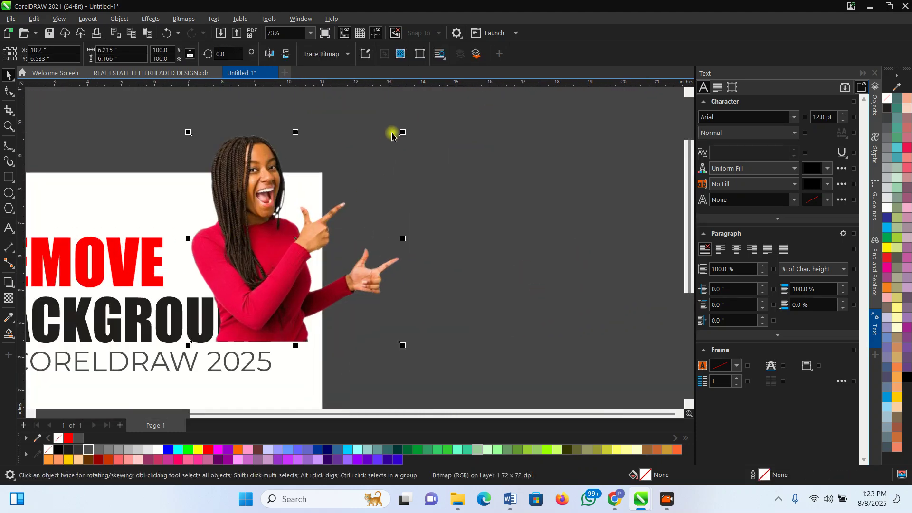
{"action": "left_click_drag", "start_coordinate": [404, 132], "coordinate": [358, 149]}
{"action": "scroll", "coordinate": [252, 196], "scroll_direction": "up", "scroll_amount": 3}
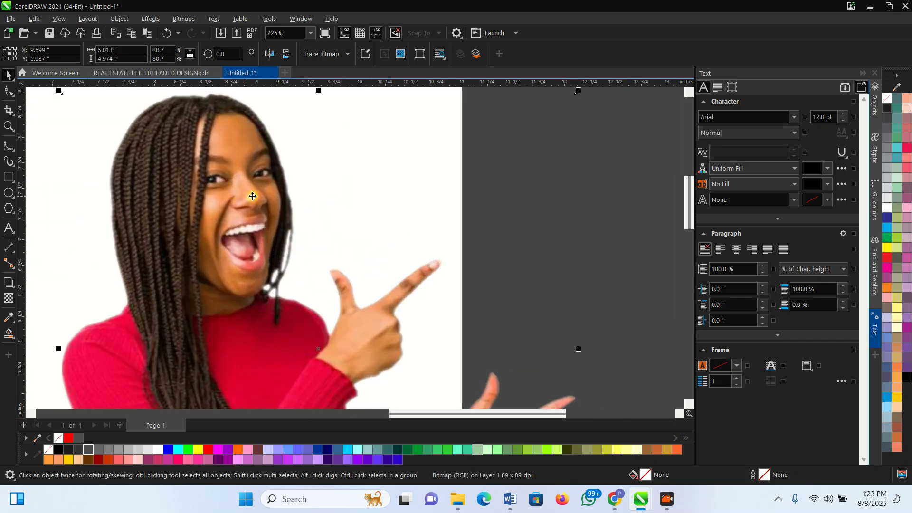
Check the figure against the white page, then move it off the page to the right of the headline
{"action": "scroll", "coordinate": [253, 196], "scroll_direction": "down", "scroll_amount": 2}
{"action": "scroll", "coordinate": [255, 291], "scroll_direction": "down", "scroll_amount": 2}
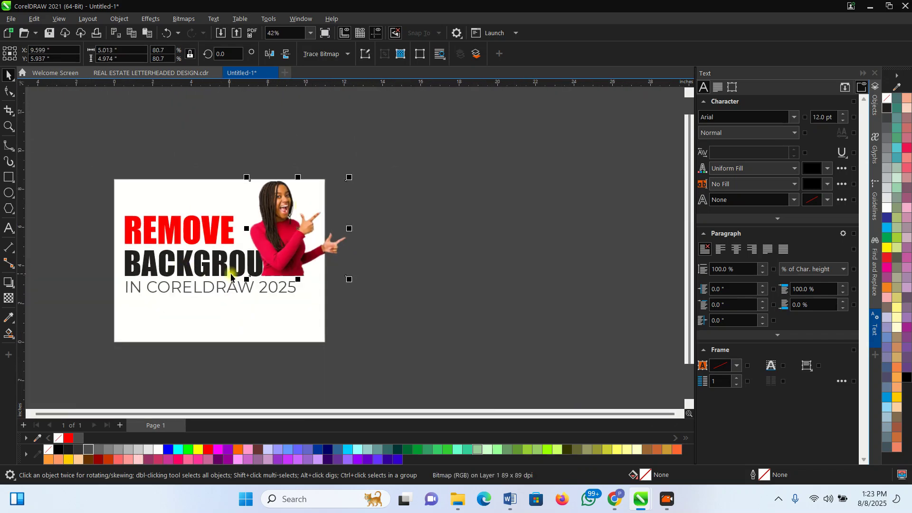
{"action": "scroll", "coordinate": [231, 277], "scroll_direction": "up", "scroll_amount": 1}
{"action": "left_click_drag", "start_coordinate": [262, 255], "coordinate": [412, 263]}
{"action": "left_click", "coordinate": [358, 318]}
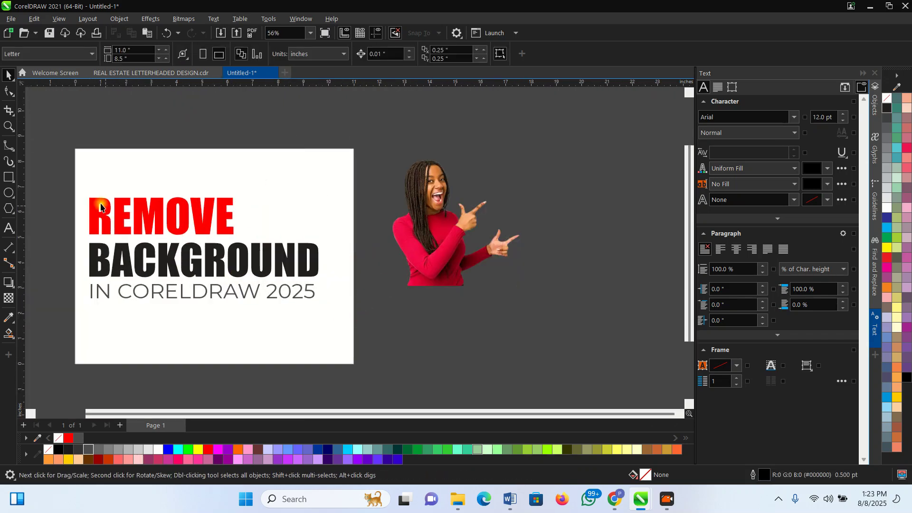
Move the three headline text lines together to the page's right edge and shrink them to about 6.9 inches wide
{"action": "left_click_drag", "start_coordinate": [52, 170], "coordinate": [354, 326]}
{"action": "left_click_drag", "start_coordinate": [240, 264], "coordinate": [321, 273]}
{"action": "left_click_drag", "start_coordinate": [404, 204], "coordinate": [356, 226]}
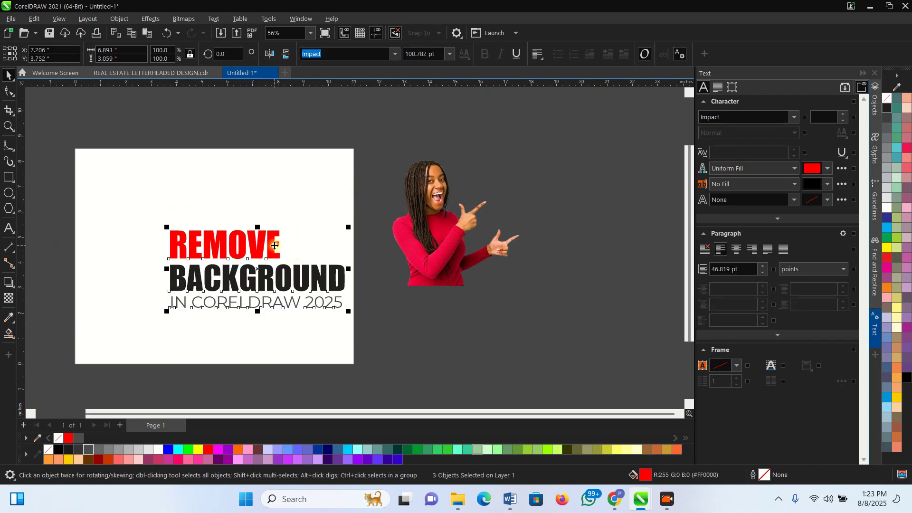
{"action": "left_click_drag", "start_coordinate": [270, 239], "coordinate": [283, 221]}
Place the cut-out woman on the page to the left of the headline and enlarge her to 93.7 %
{"action": "left_click", "coordinate": [518, 234]}
{"action": "scroll", "coordinate": [517, 234], "scroll_direction": "down", "scroll_amount": 2}
{"action": "left_click_drag", "start_coordinate": [480, 244], "coordinate": [335, 261]}
{"action": "scroll", "coordinate": [326, 256], "scroll_direction": "up", "scroll_amount": 2}
{"action": "scroll", "coordinate": [358, 291], "scroll_direction": "up", "scroll_amount": 3}
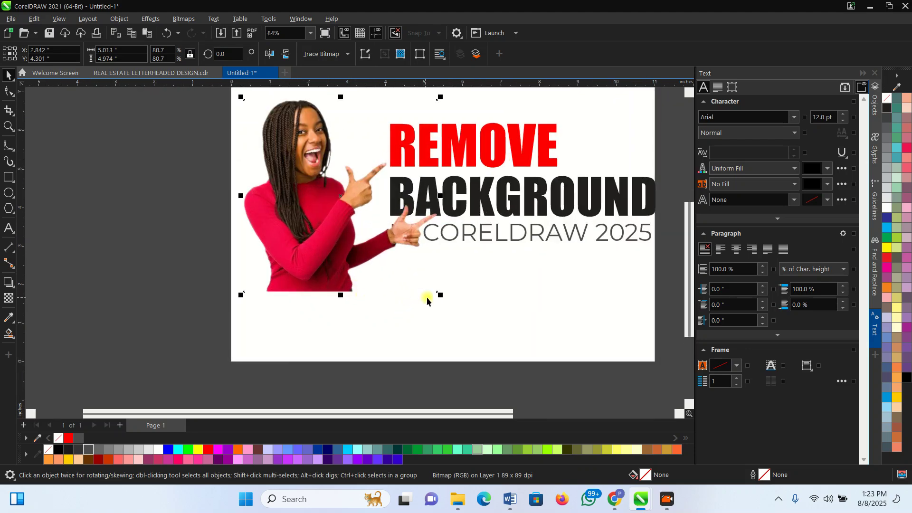
{"action": "left_click_drag", "start_coordinate": [440, 297], "coordinate": [470, 325]}
{"action": "mouse_move", "coordinate": [350, 249]}
{"action": "left_mouse_down"}
{"action": "mouse_move", "coordinate": [350, 261]}
{"action": "mouse_move", "coordinate": [344, 248]}
{"action": "left_mouse_up"}
{"action": "scroll", "coordinate": [190, 173], "scroll_direction": "down", "scroll_amount": 3}
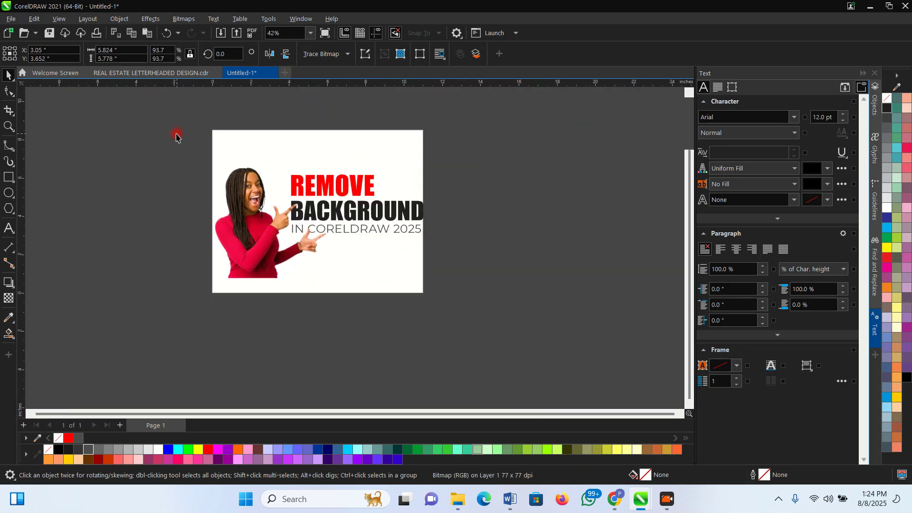
Scale the woman and the headline text together to 91.6 % so the composition fits inside the page
{"action": "left_click_drag", "start_coordinate": [132, 125], "coordinate": [474, 309]}
{"action": "scroll", "coordinate": [392, 177], "scroll_direction": "up", "scroll_amount": 2}
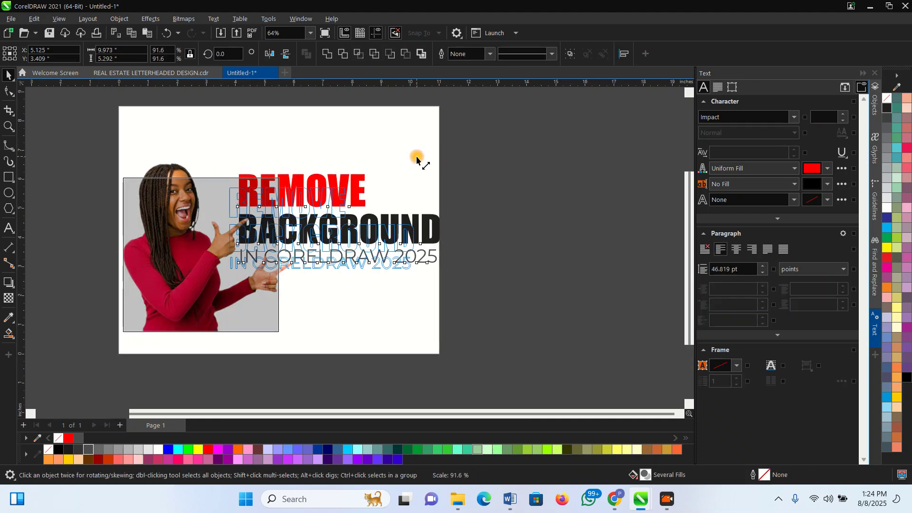
{"action": "scroll", "coordinate": [499, 190], "scroll_direction": "down", "scroll_amount": 2}
{"action": "left_click", "coordinate": [528, 254]}
{"action": "left_click", "coordinate": [303, 243]}
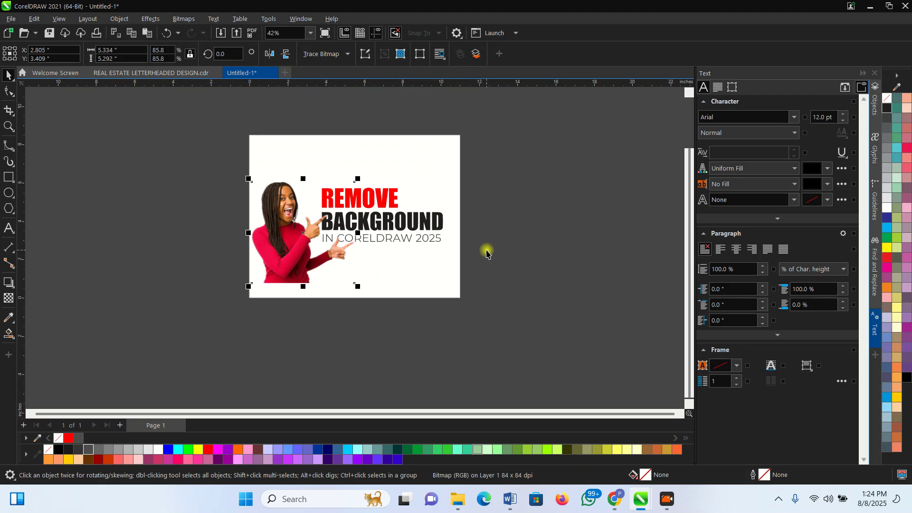
{"action": "left_click", "coordinate": [497, 318]}
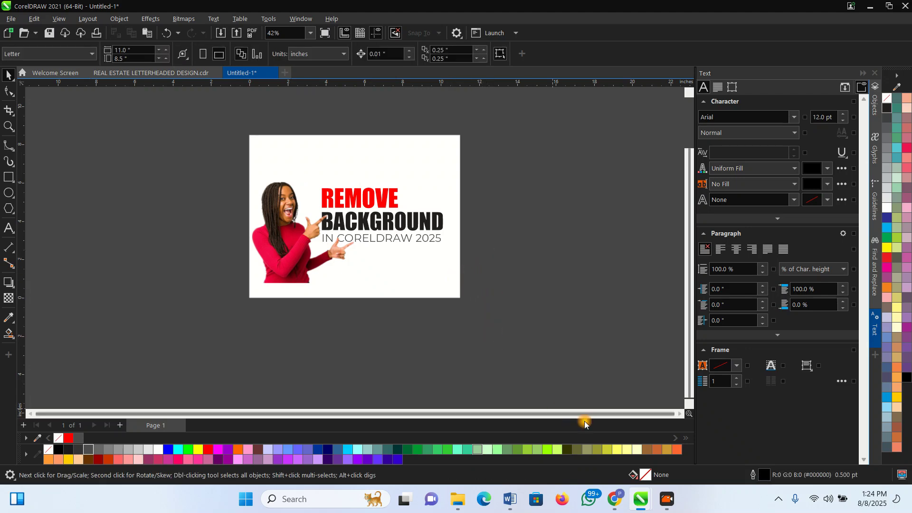